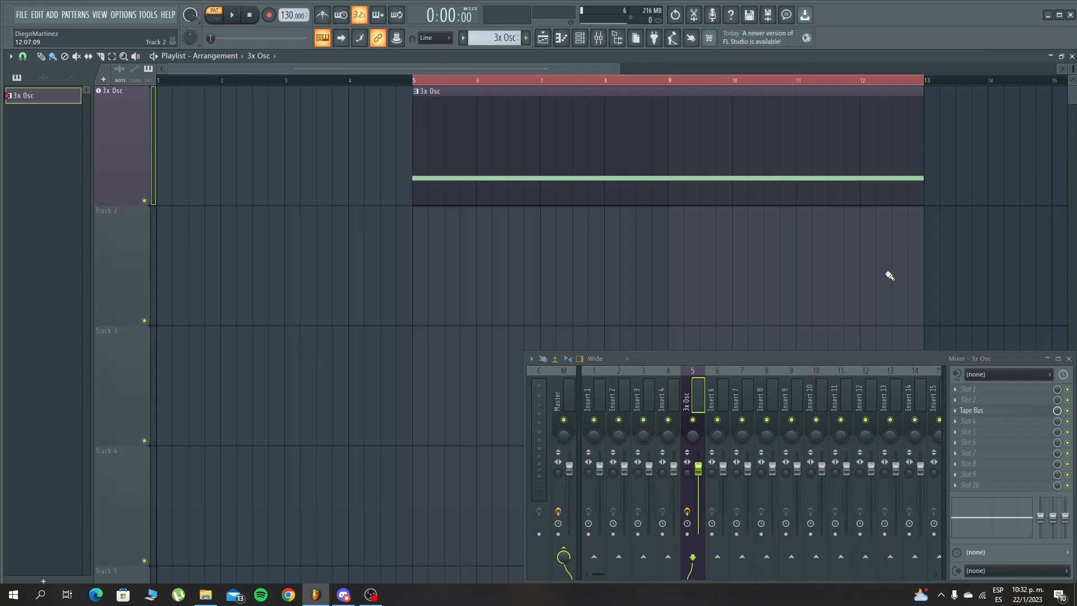
Save the project, open Tape Bus on the 3x Osc mixer track, and try its fader from 0 to 10 and back
key("ctrl+s")
left_click(1026, 414)
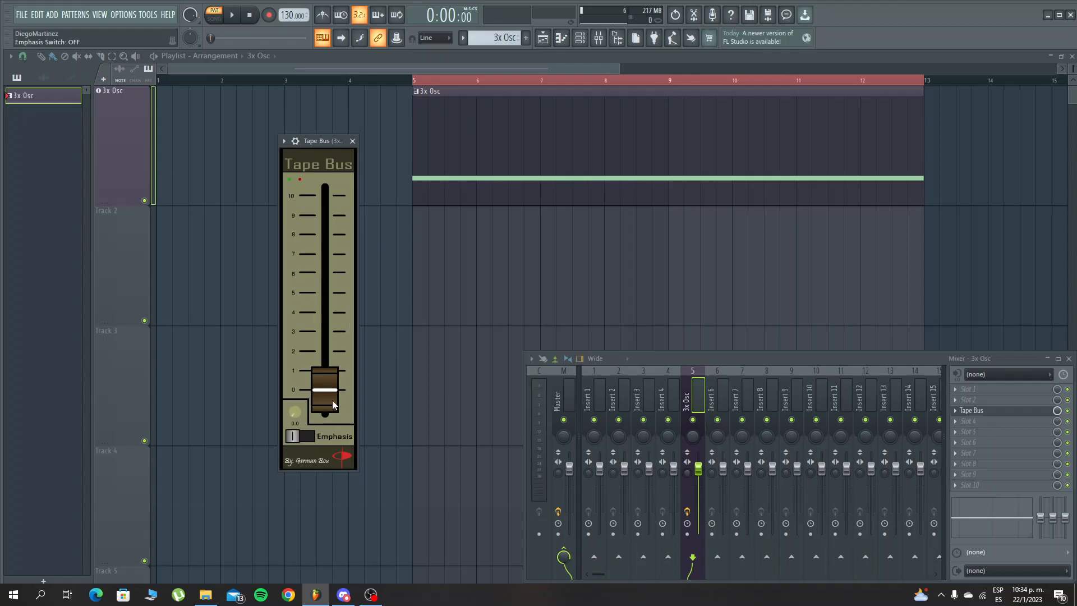
left_click_drag(328, 405, 358, 123)
left_click_drag(325, 195, 328, 406)
left_click_drag(316, 141, 442, 175)
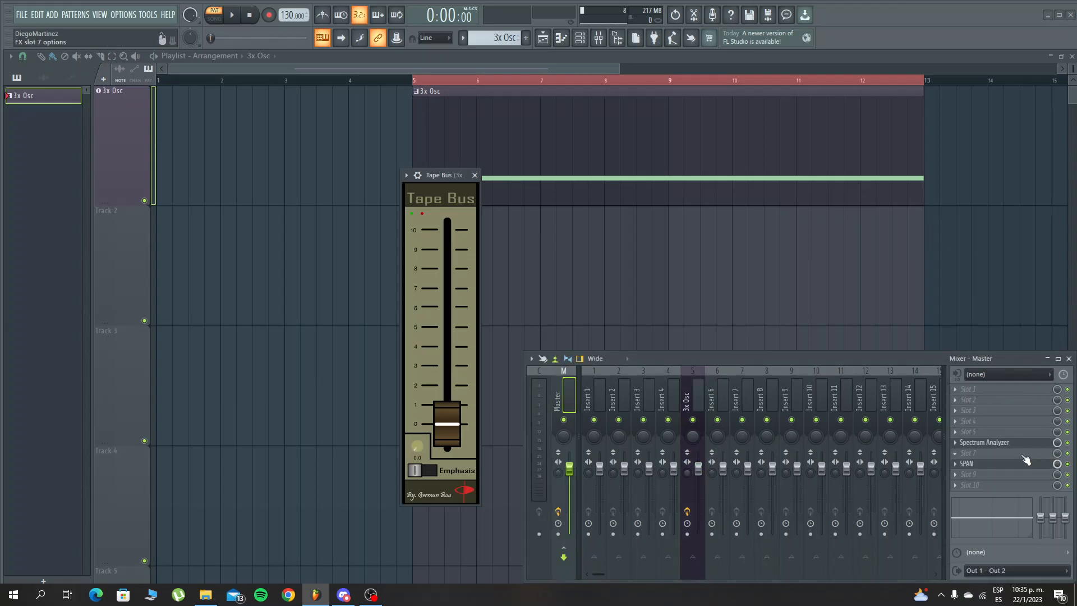
Open the Spectrum Analyzer effect on the Master mixer track
left_click(569, 393)
left_click(991, 444)
left_click_drag(463, 210, 393, 89)
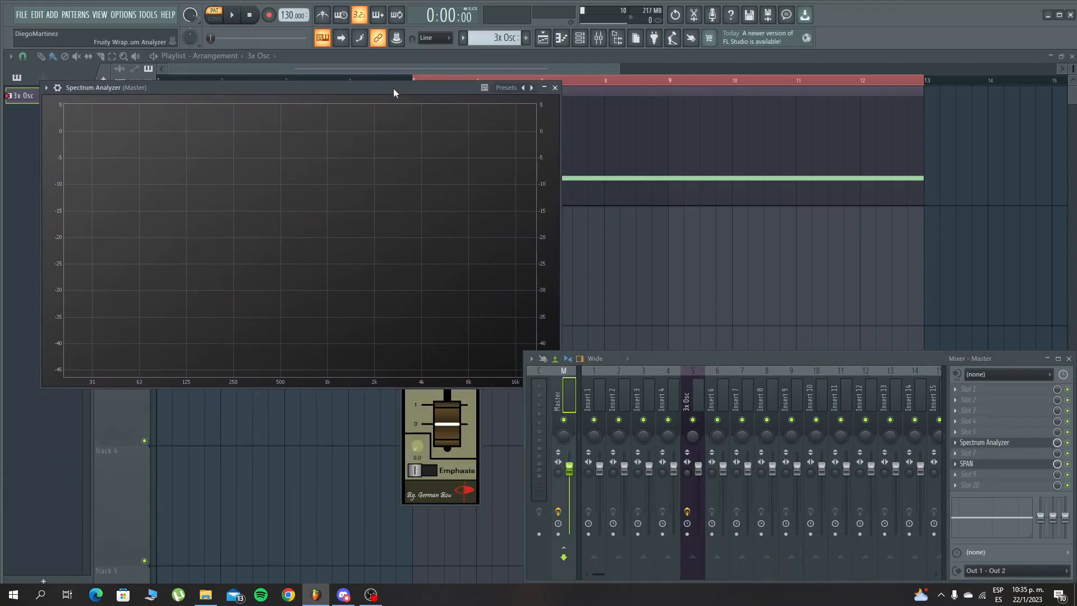
left_click(991, 465)
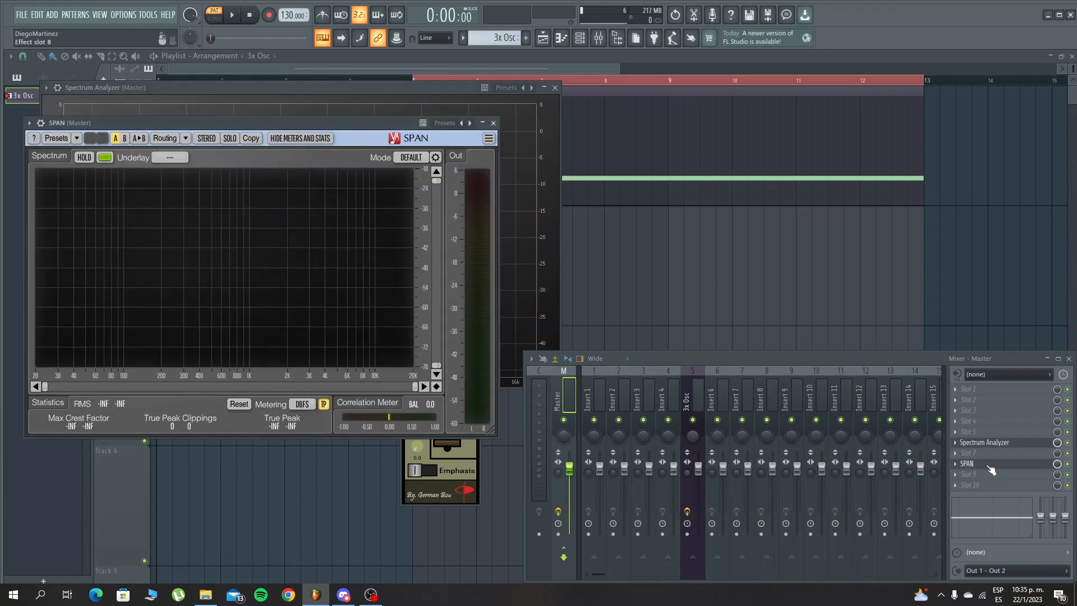
left_click(494, 123)
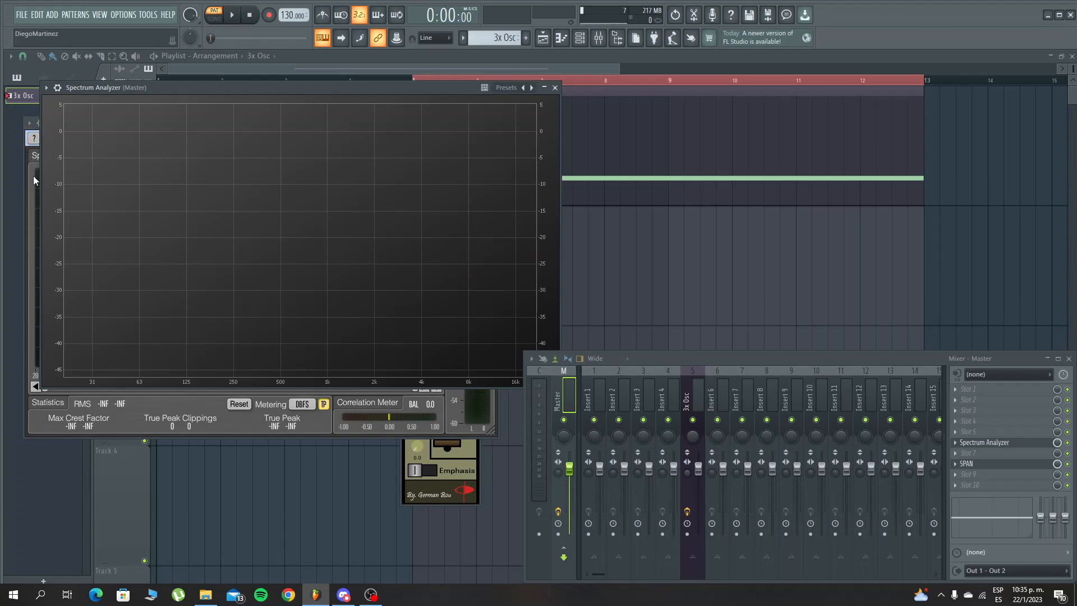
left_click_drag(391, 85, 849, 106)
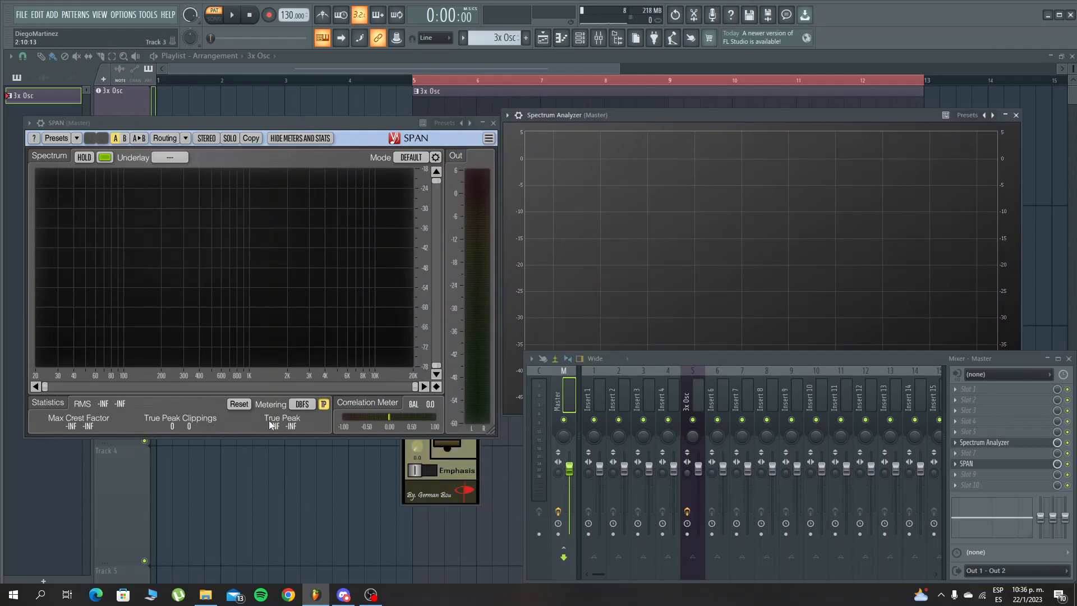
left_click_drag(347, 123, 348, 114)
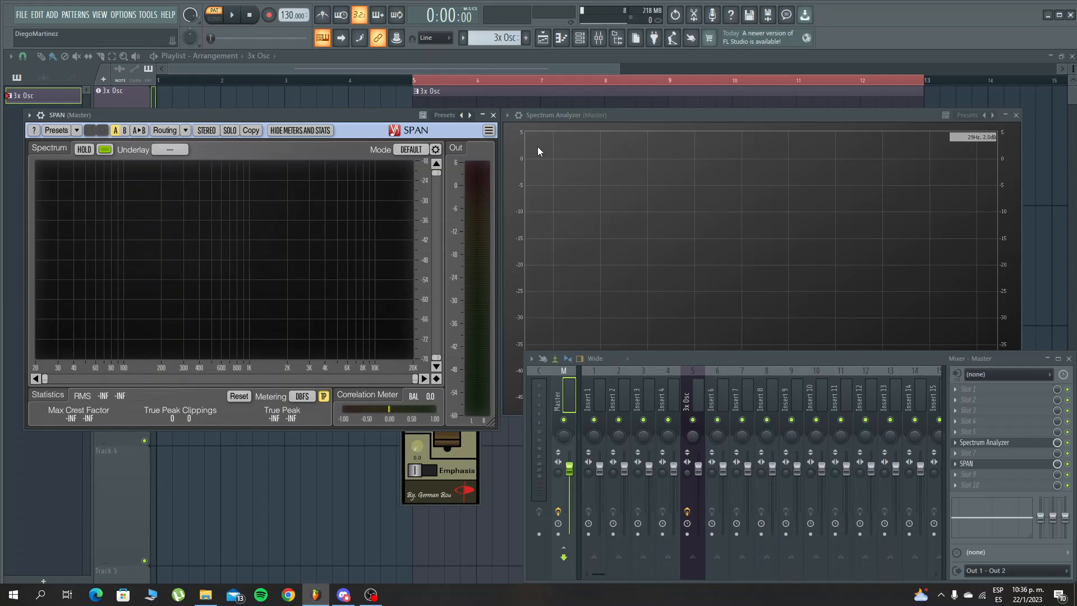
left_click(493, 115)
Arrange the Spectrum Analyzer and Tape Bus windows side by side and narrow the mixer to leave Tape Bus uncovered
left_click_drag(560, 116, 79, 99)
left_click_drag(336, 94, 270, 218)
left_click_drag(424, 177, 494, 173)
left_click_drag(331, 217, 361, 165)
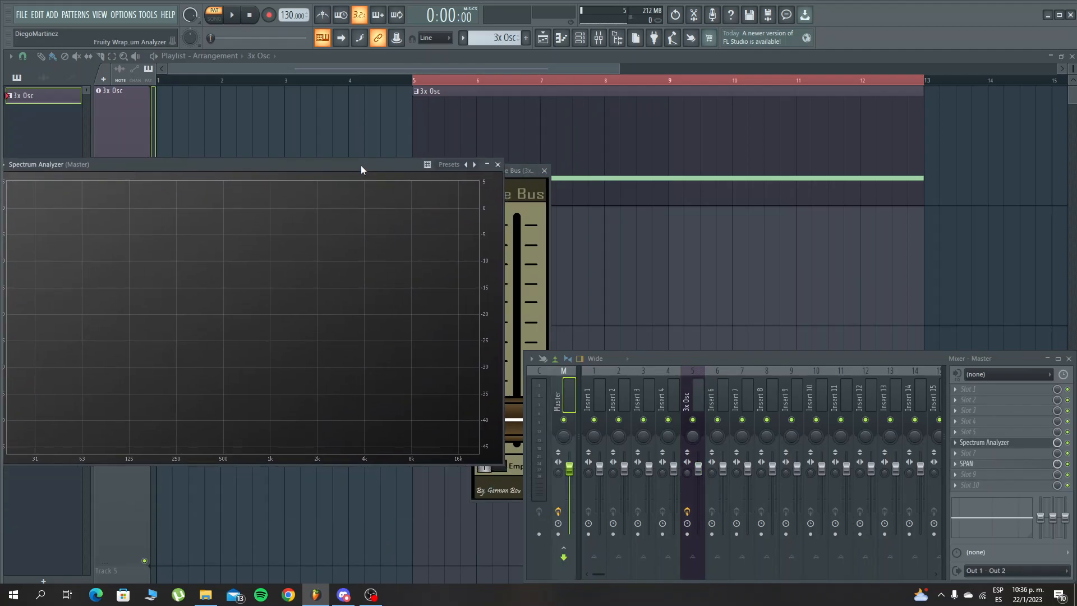
left_click_drag(506, 170, 581, 147)
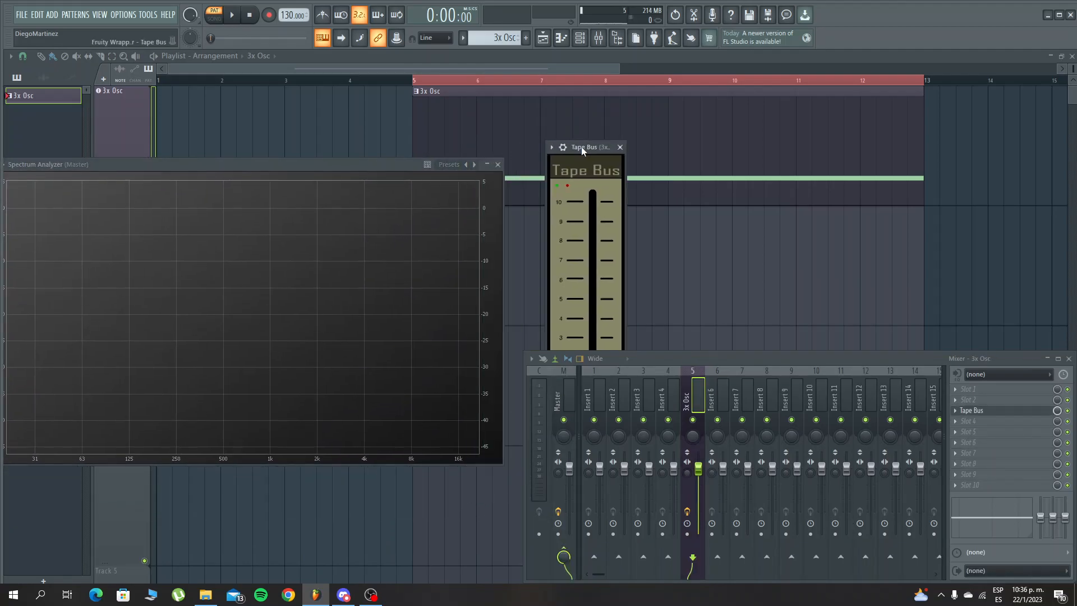
left_click(335, 165)
left_click_drag(335, 164, 340, 77)
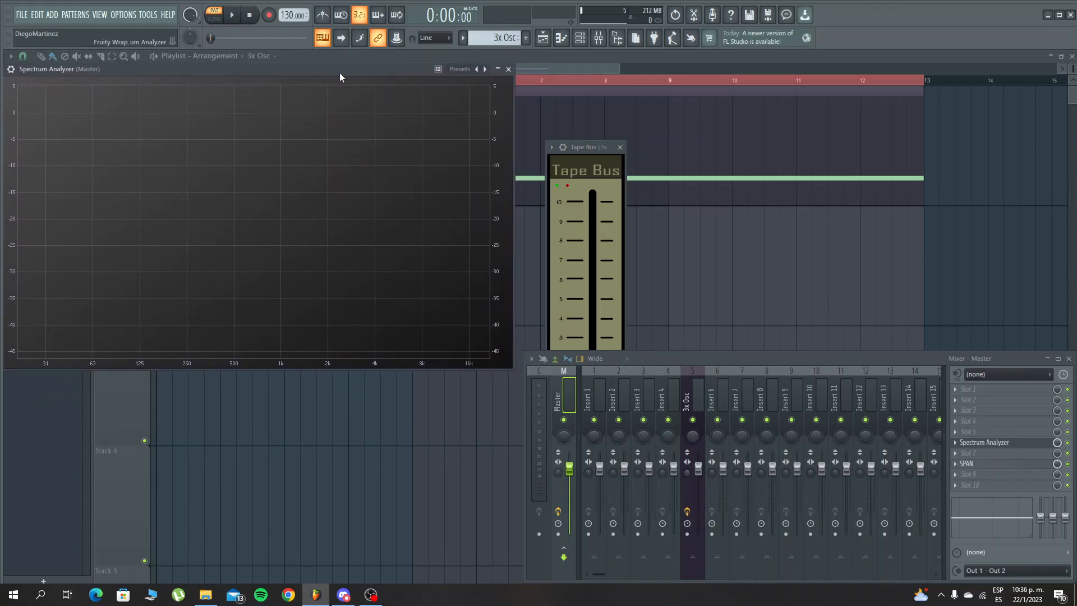
left_click_drag(524, 431, 626, 432)
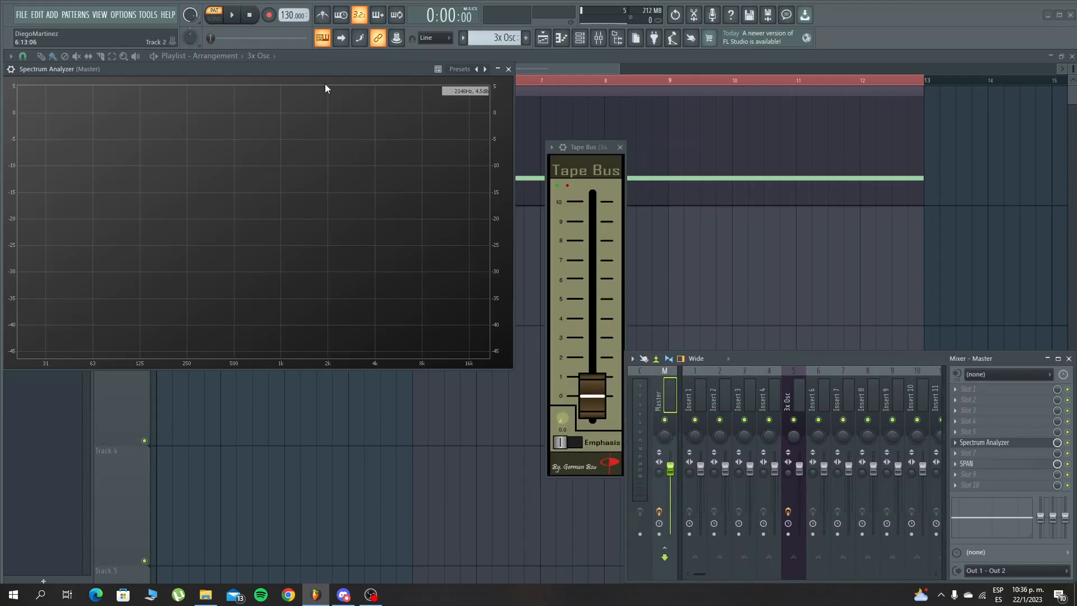
left_click_drag(325, 72, 320, 171)
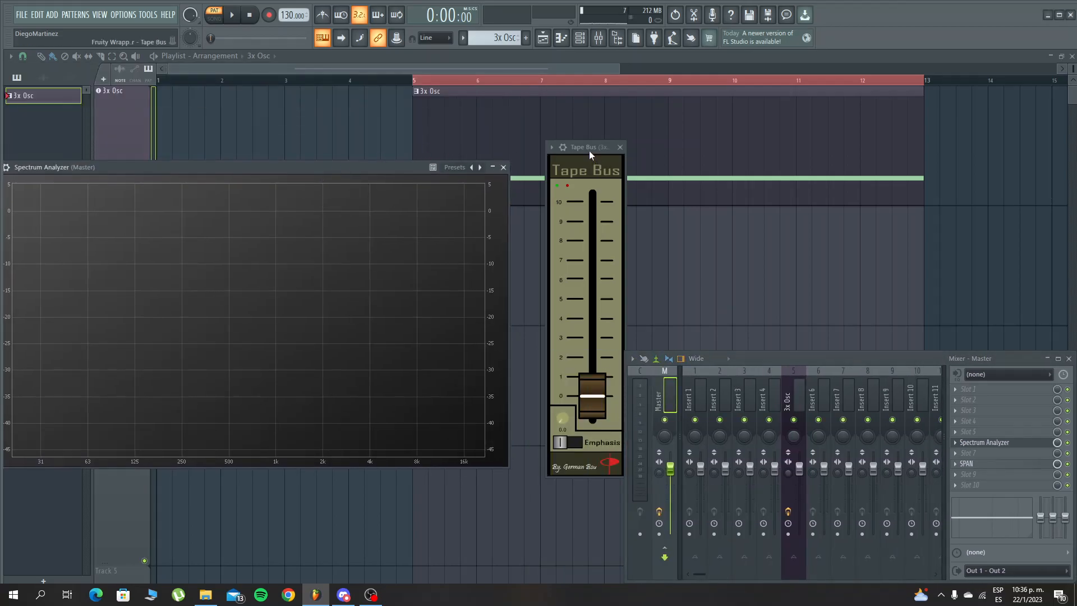
left_click_drag(590, 148, 556, 169)
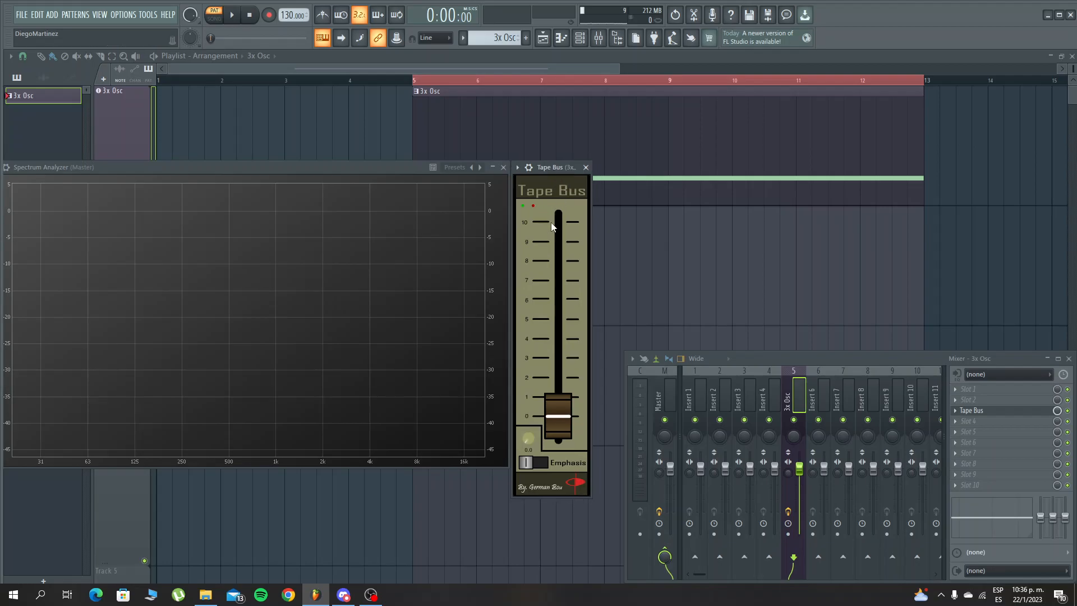
Preview the tone, open the 3x Osc generator from the channel rack and reset oscillator 2's coarse pitch
left_click(231, 16)
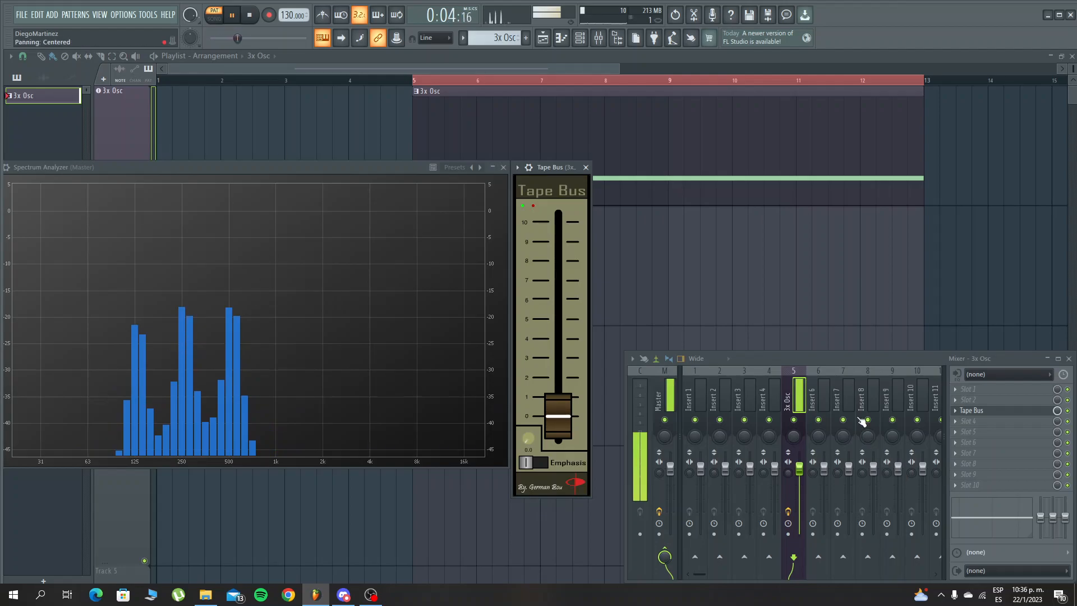
key("space")
left_click(580, 37)
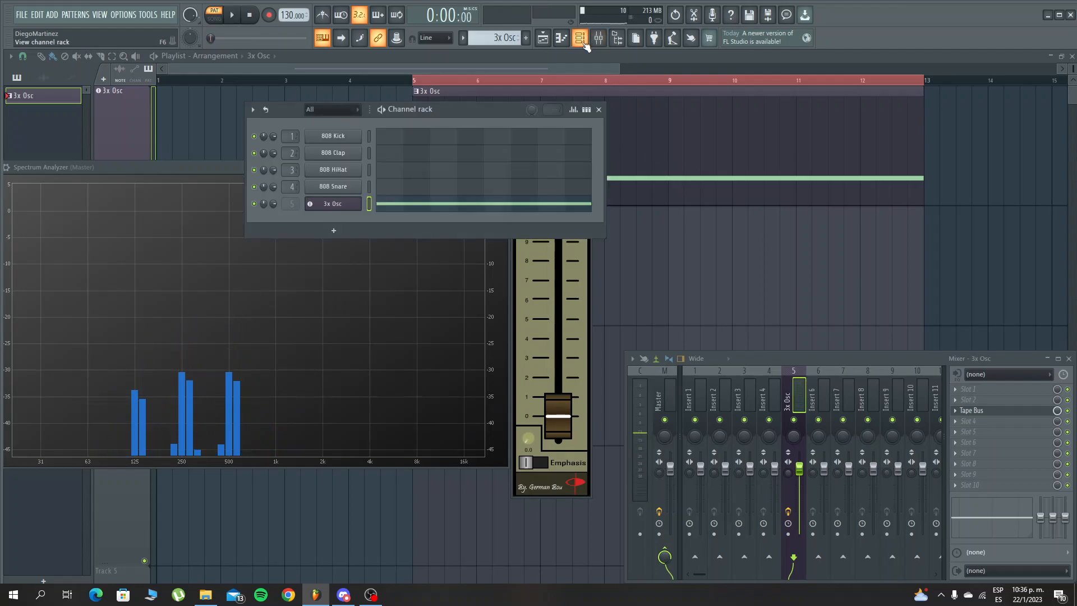
left_click(346, 204)
mouse_move(291, 277)
left_mouse_down()
mouse_move(291, 288)
mouse_move(291, 277)
left_mouse_up()
right_click(265, 280)
left_click(276, 283)
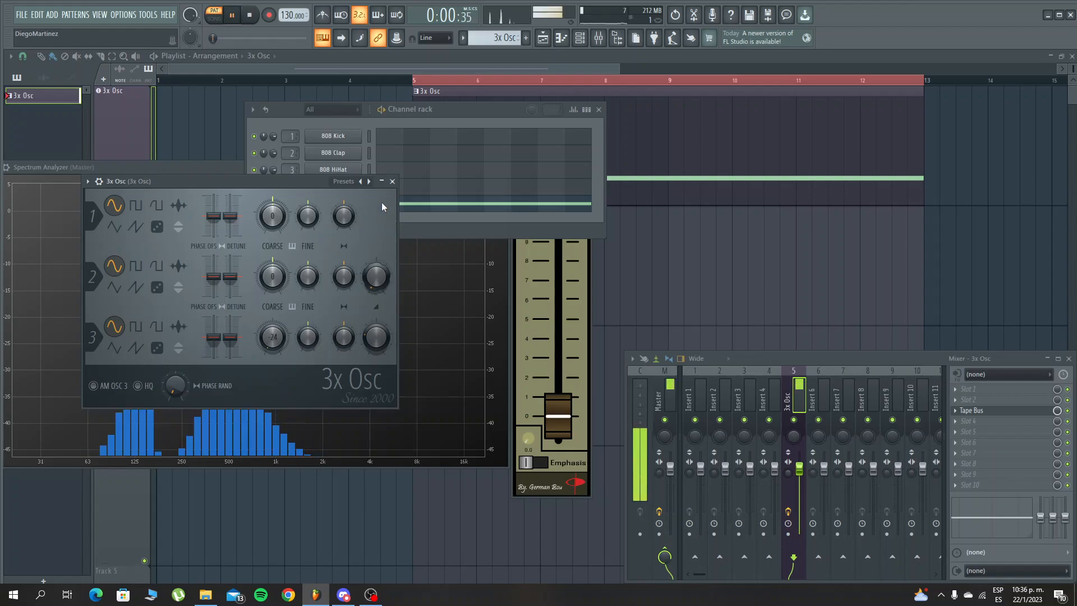
Set oscillator 1's coarse pitch to -12 and bring the Spectrum Analyzer forward to check the playing tone
left_click_drag(271, 212, 271, 239)
key("space")
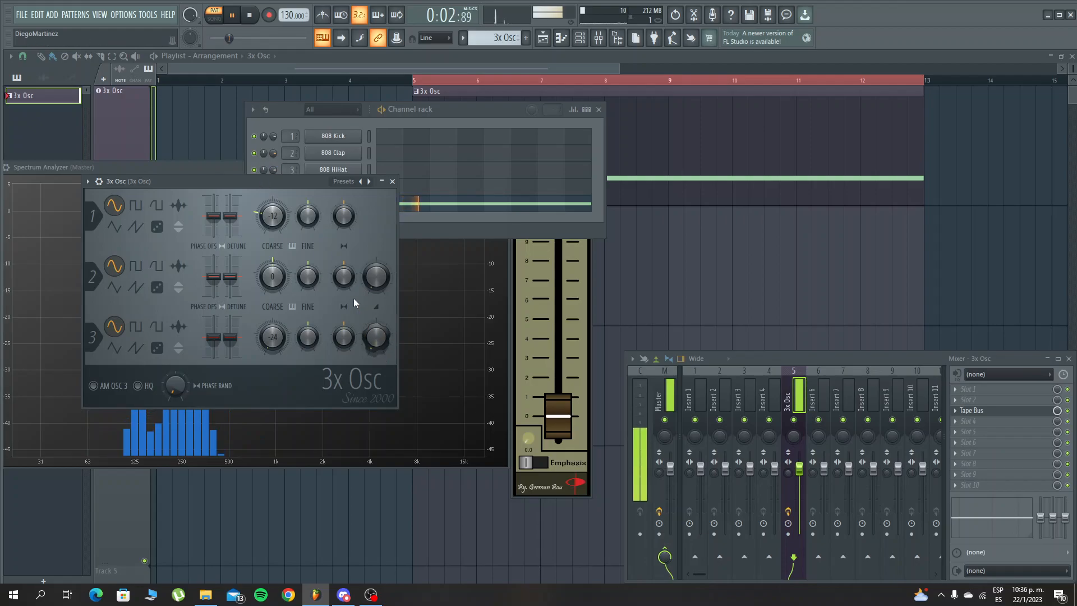
mouse_move(271, 215)
left_mouse_down()
mouse_move(271, 243)
mouse_move(272, 216)
left_mouse_up()
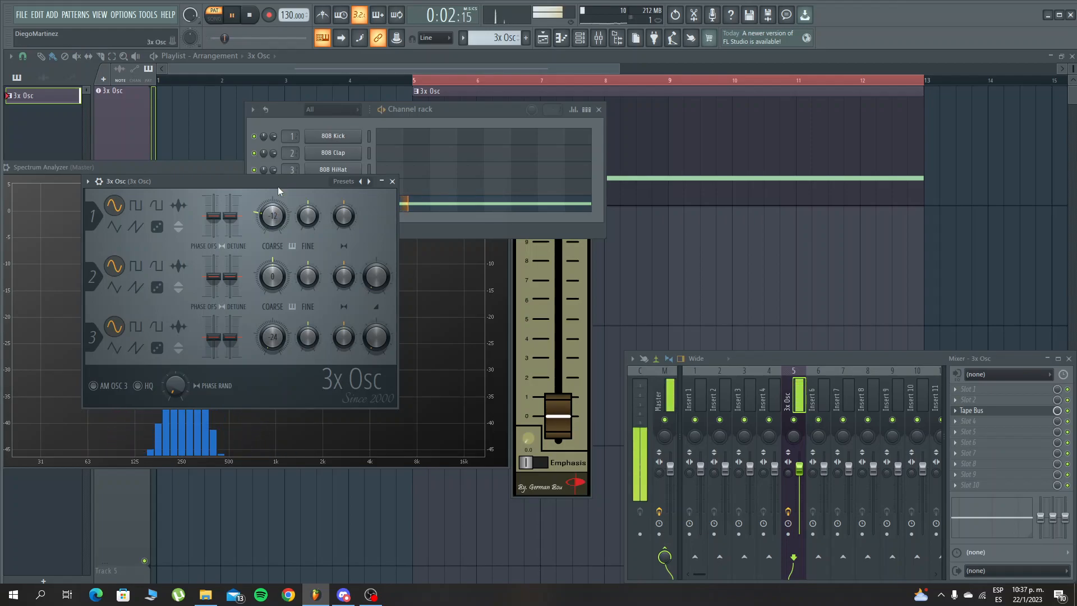
left_click(220, 166)
key("space")
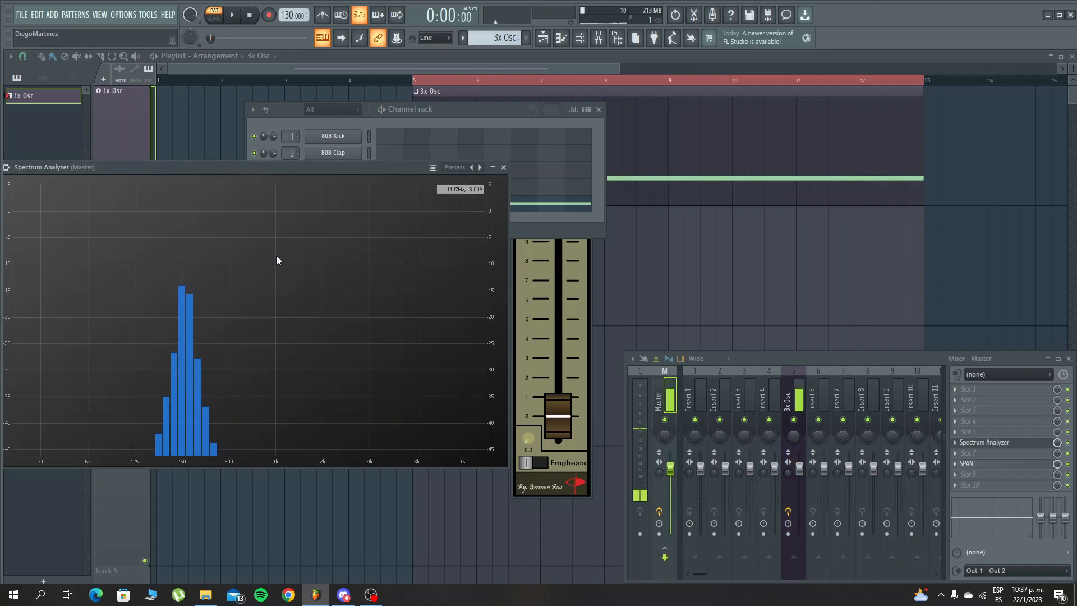
Play the tone with Spectrum Analyzer and Tape Bus in view, stop it and reset the main volume
key("space")
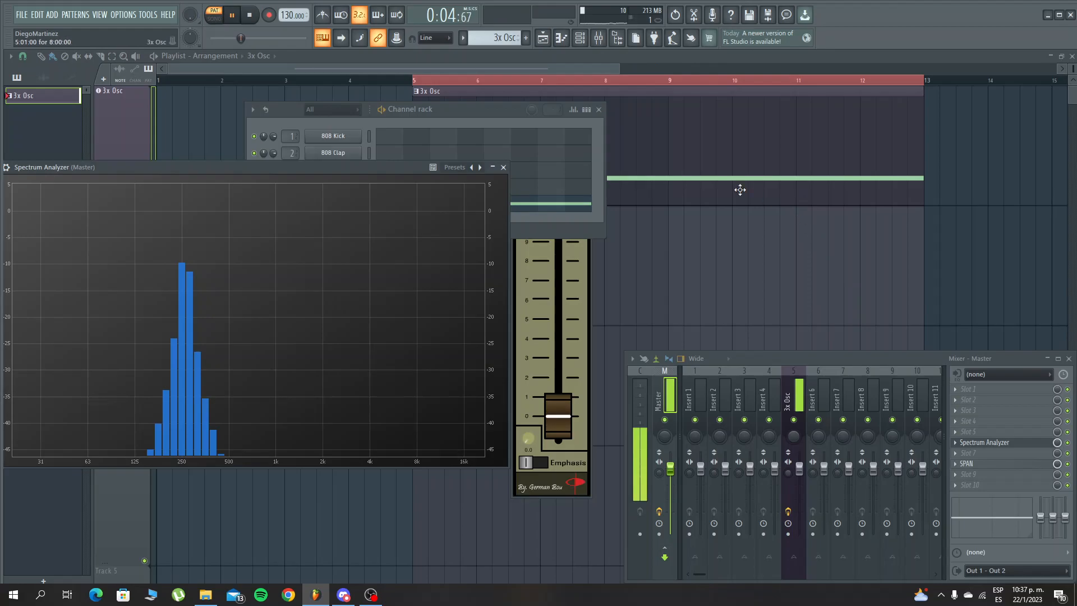
left_click(574, 352)
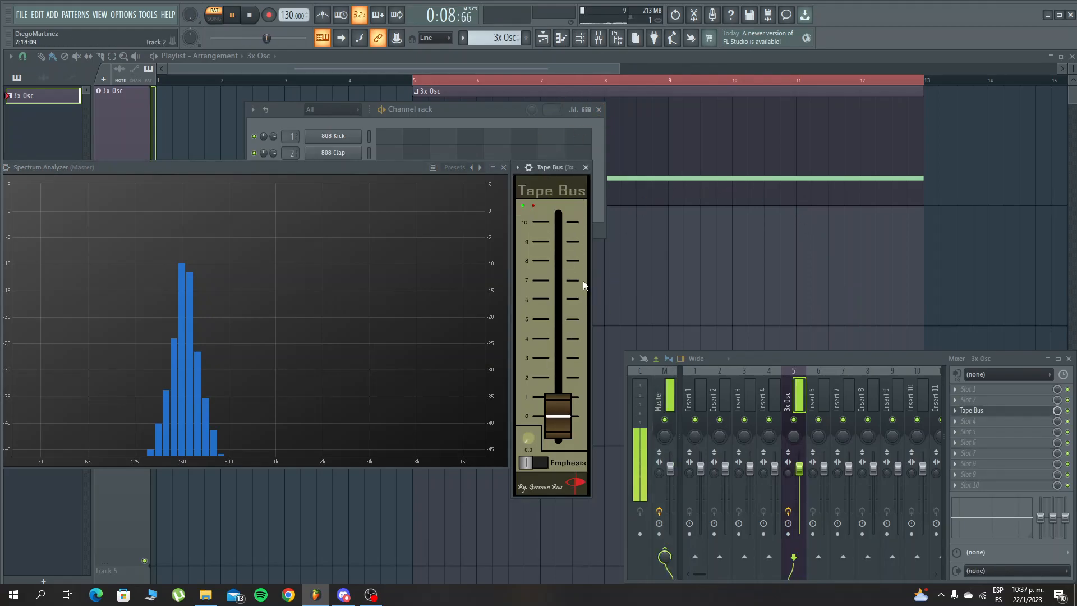
key("space")
right_click(200, 15)
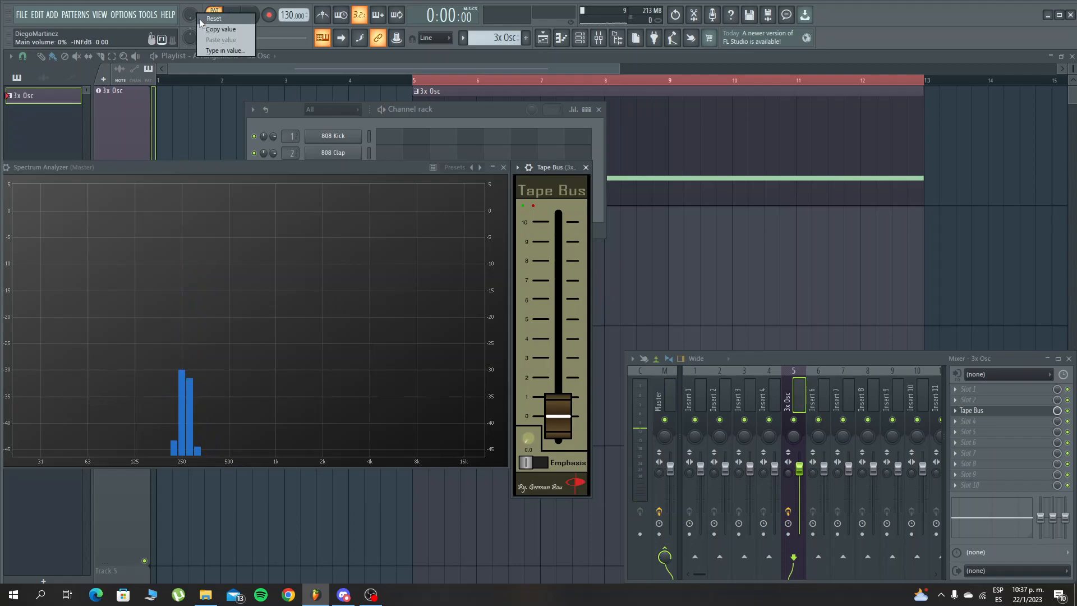
left_click(213, 19)
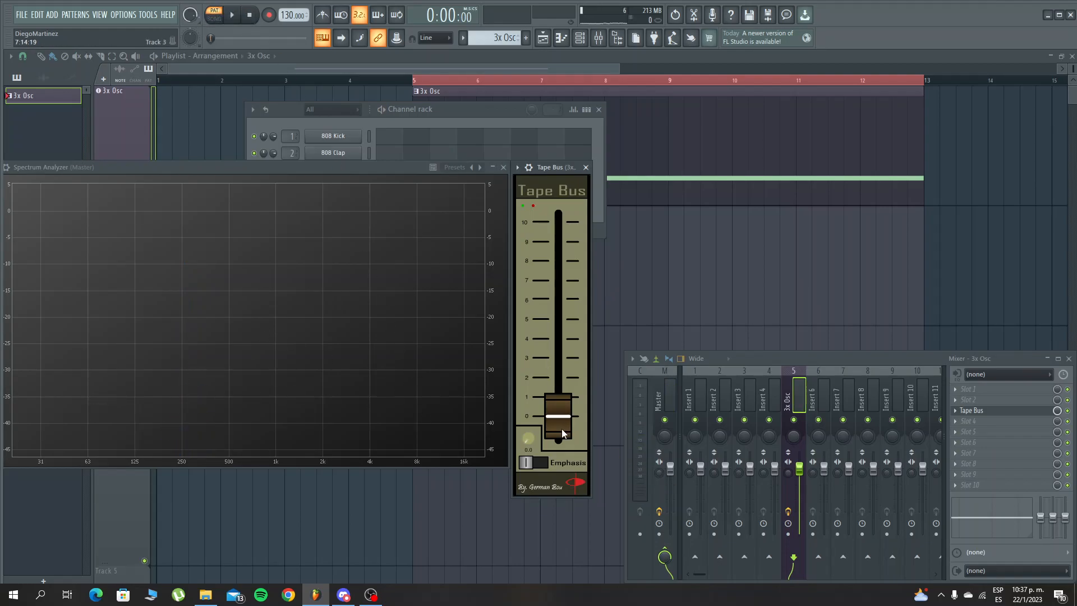
Demonstrate the Tape Bus fader's range by raising it to 10 and returning it to 0 twice
left_click_drag(556, 416, 568, 198)
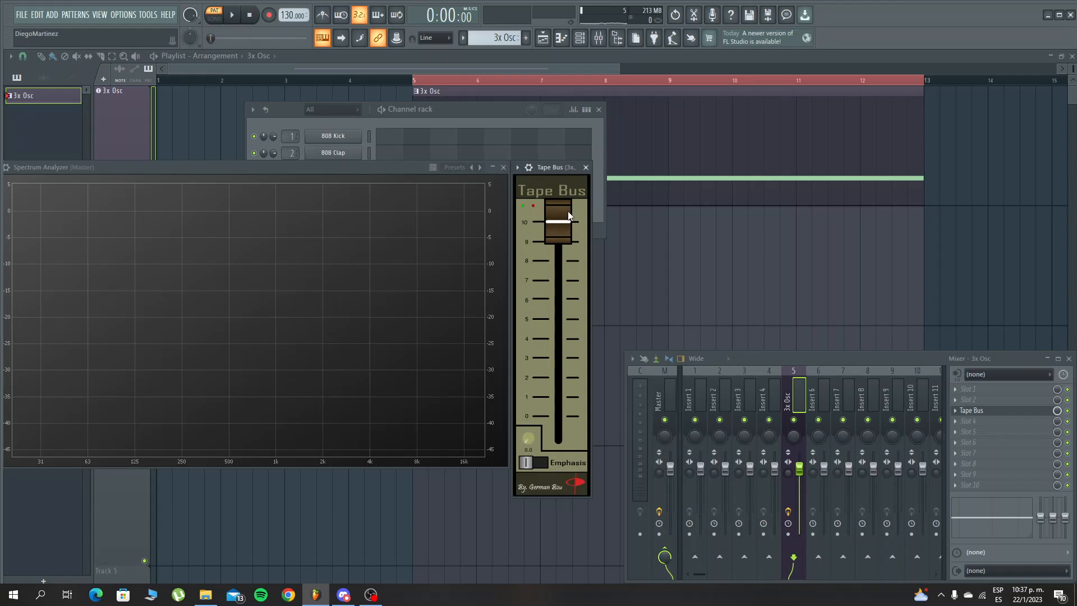
left_click_drag(568, 231, 564, 519)
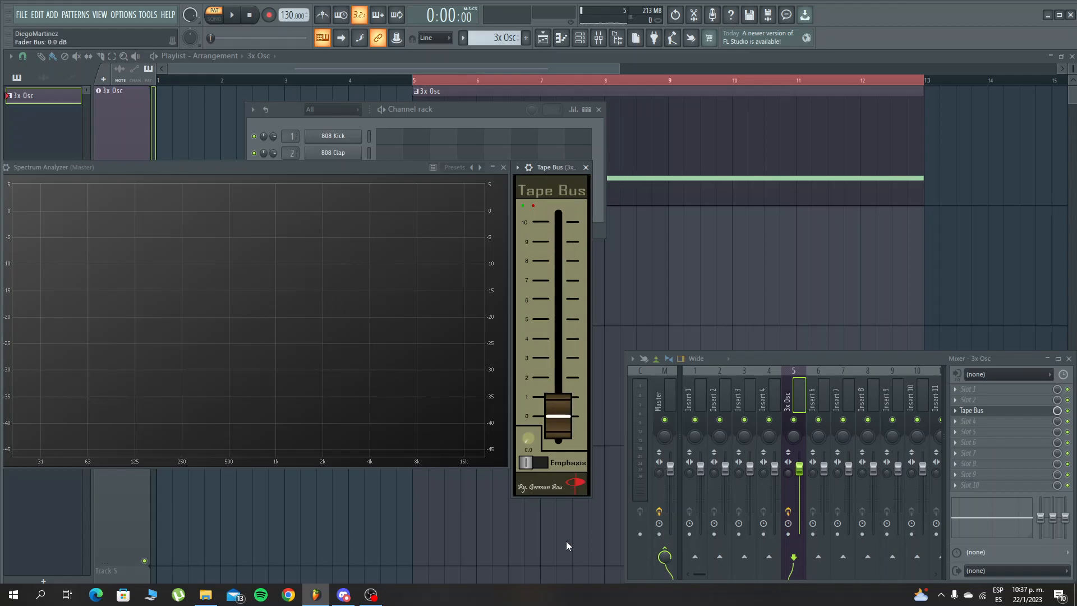
left_click_drag(570, 435, 572, 222)
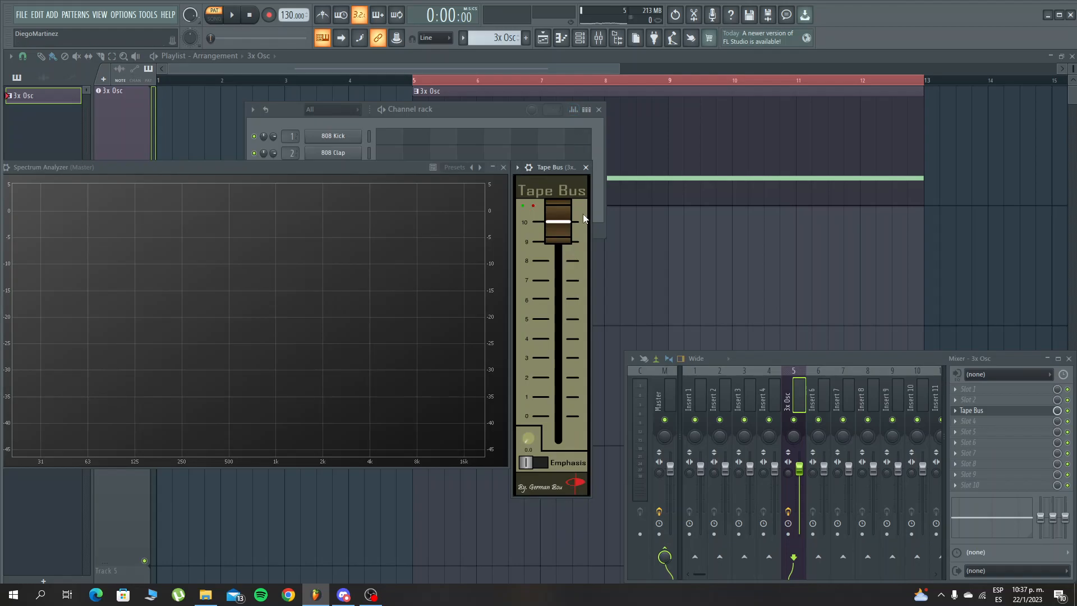
left_click_drag(559, 214, 570, 530)
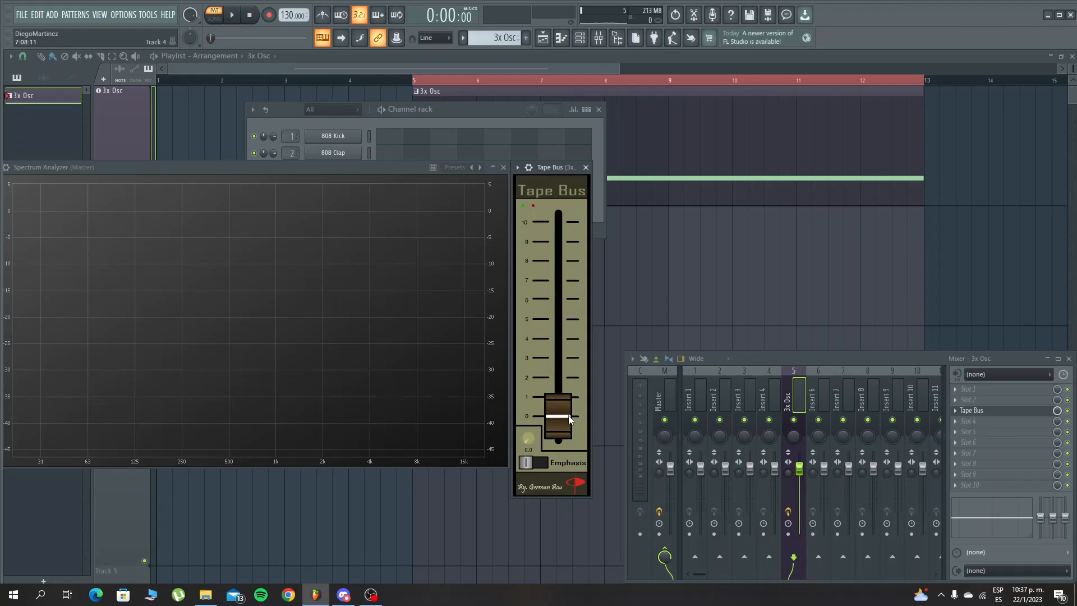
Raise the Tape Bus fader to about 17.7 dB and play the tone to examine its spectrum
key("space")
left_click_drag(569, 421, 565, 206)
key("space")
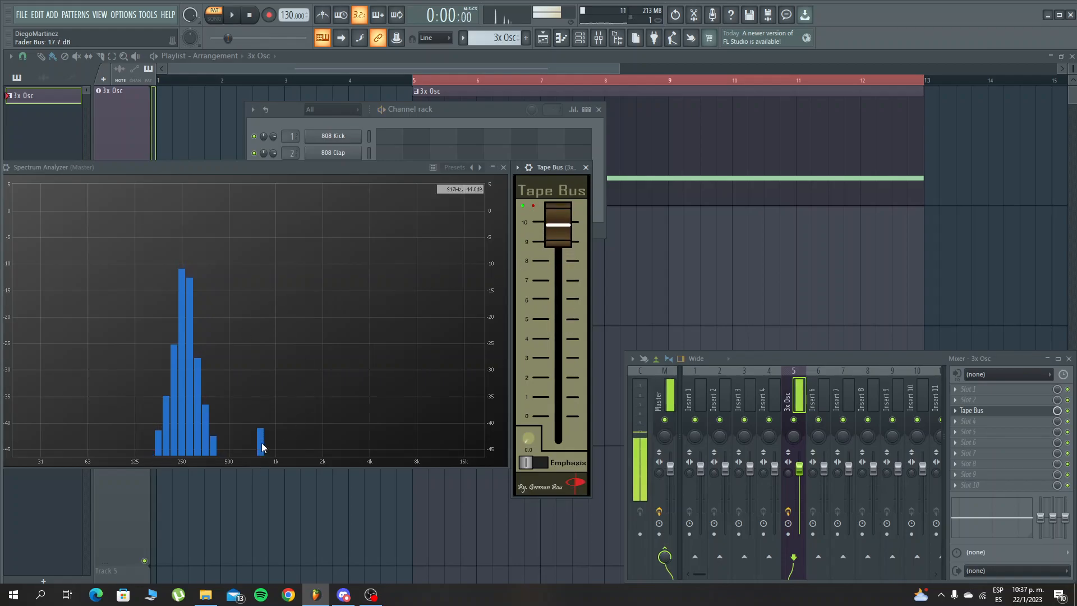
key("space")
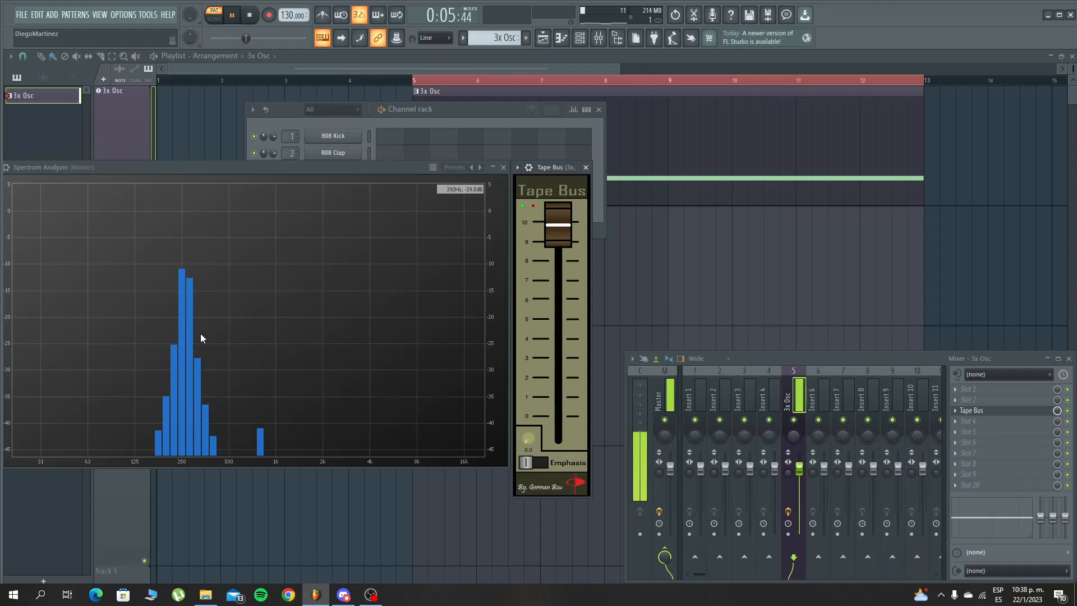
key("space")
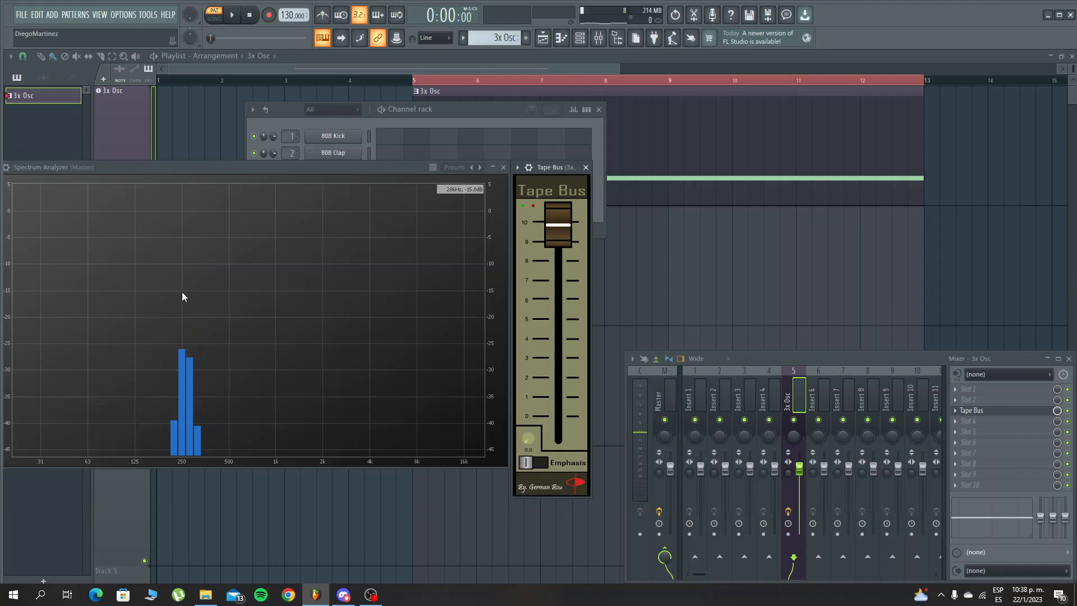
key("space")
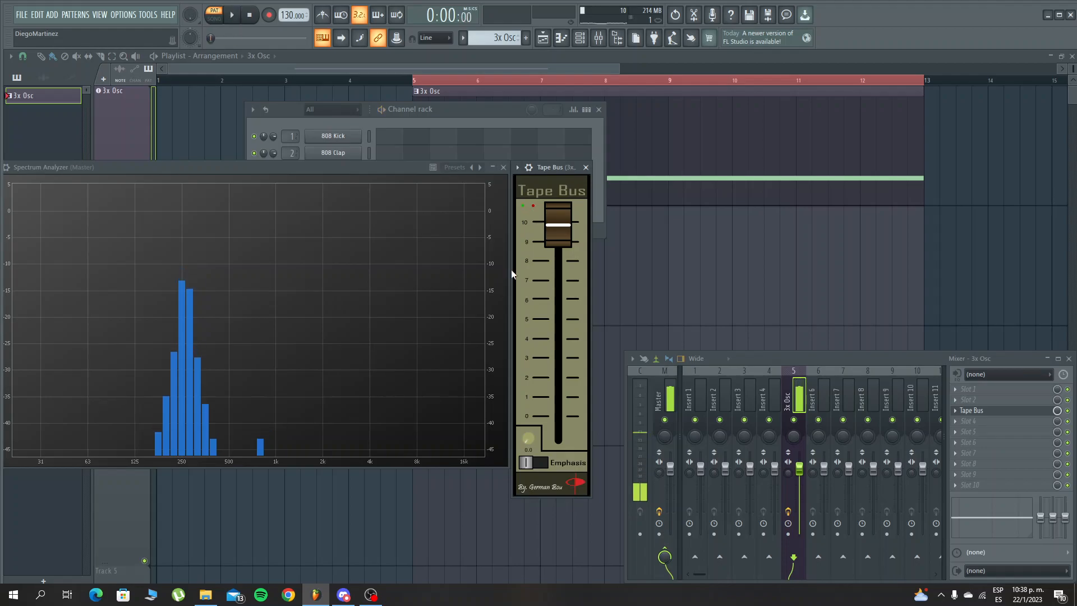
Lower the Tape Bus fader to 0 during playback and turn on Emphasis
left_click_drag(529, 227, 528, 414)
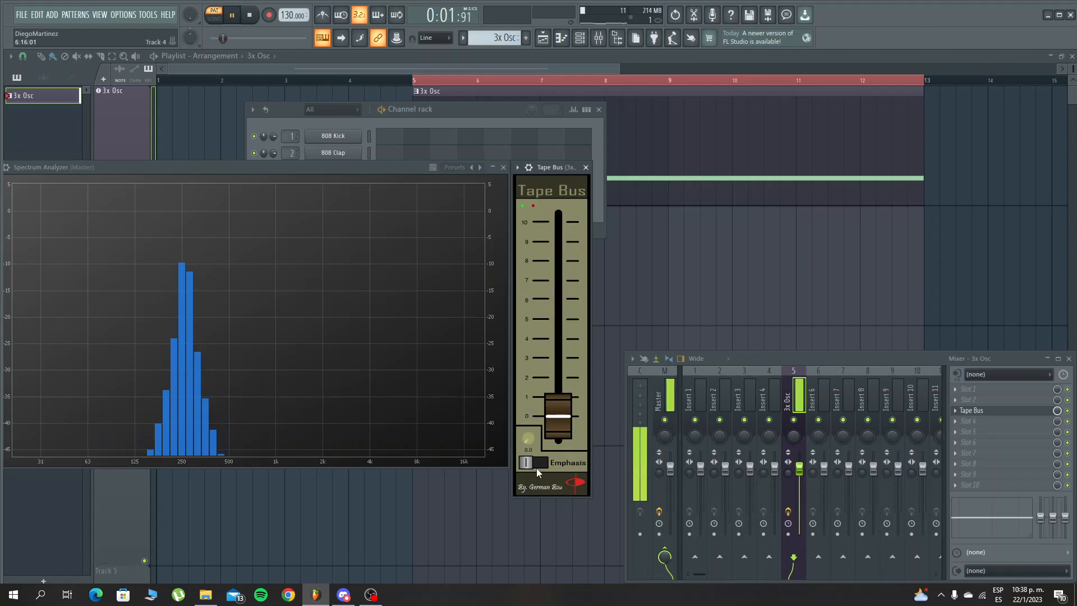
left_click(530, 464)
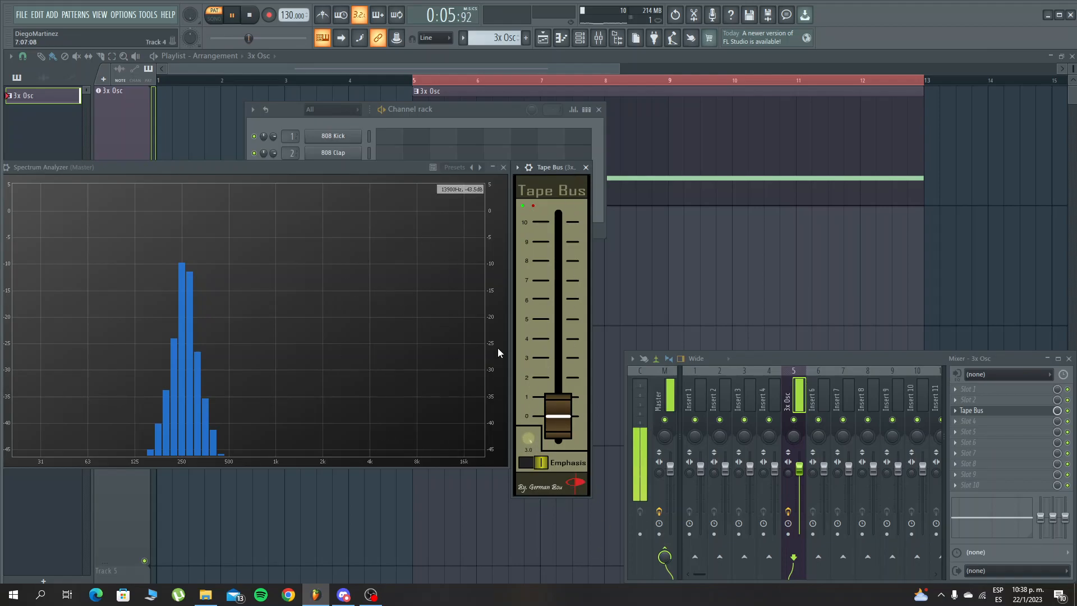
key("space")
Raise the Tape Bus fader to 10, play the tone with Emphasis on, and switch Emphasis off before stopping
left_click_drag(558, 416, 554, 207)
key("space")
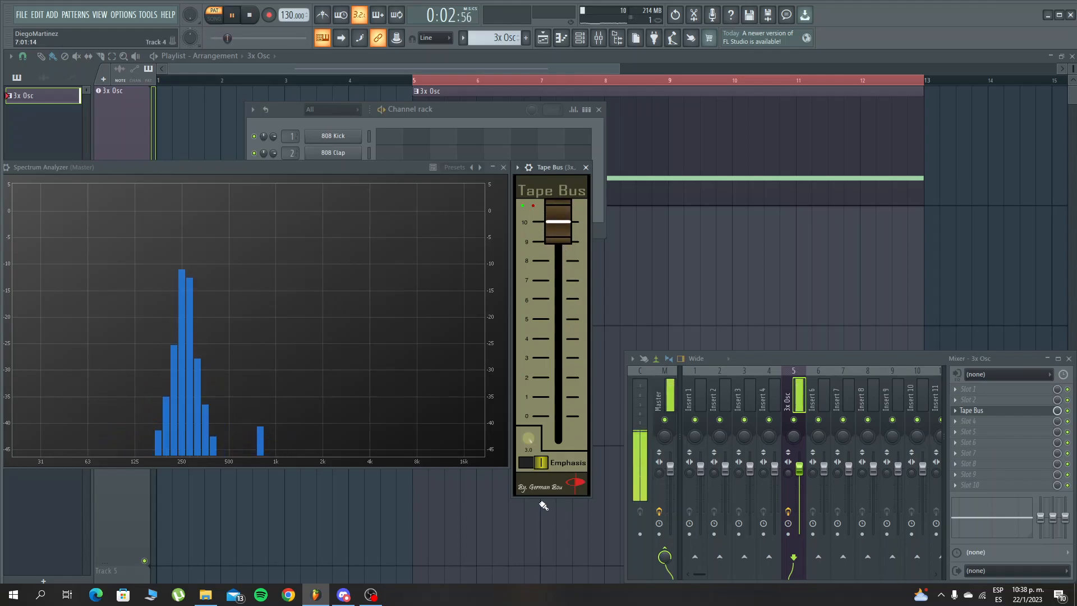
left_click(540, 462)
key("space")
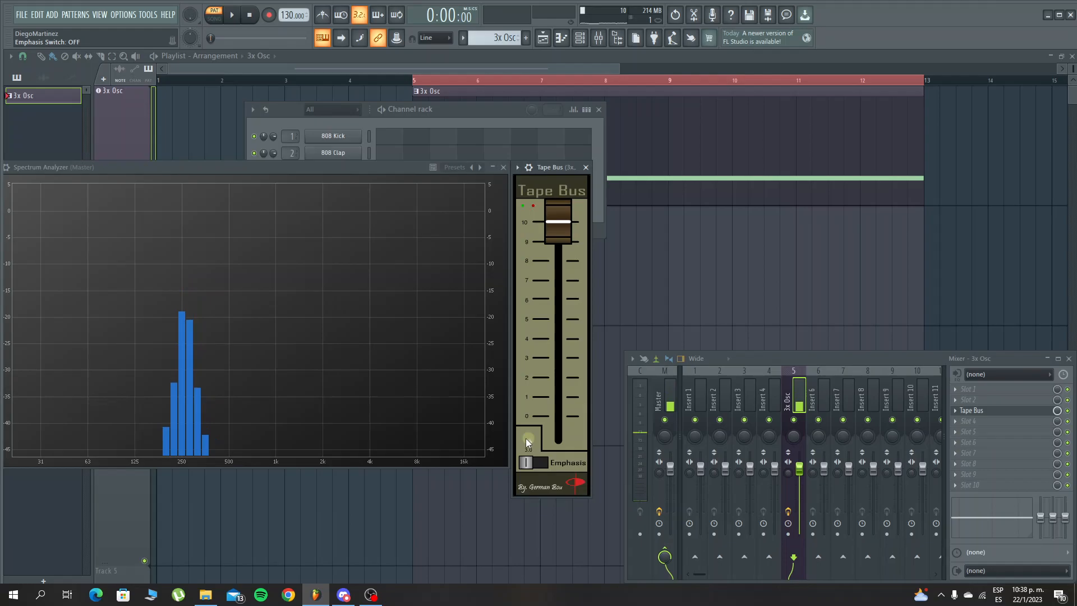
Load the Afrojack LEAD 1 preset into the 3x Osc channel
double_click(632, 95)
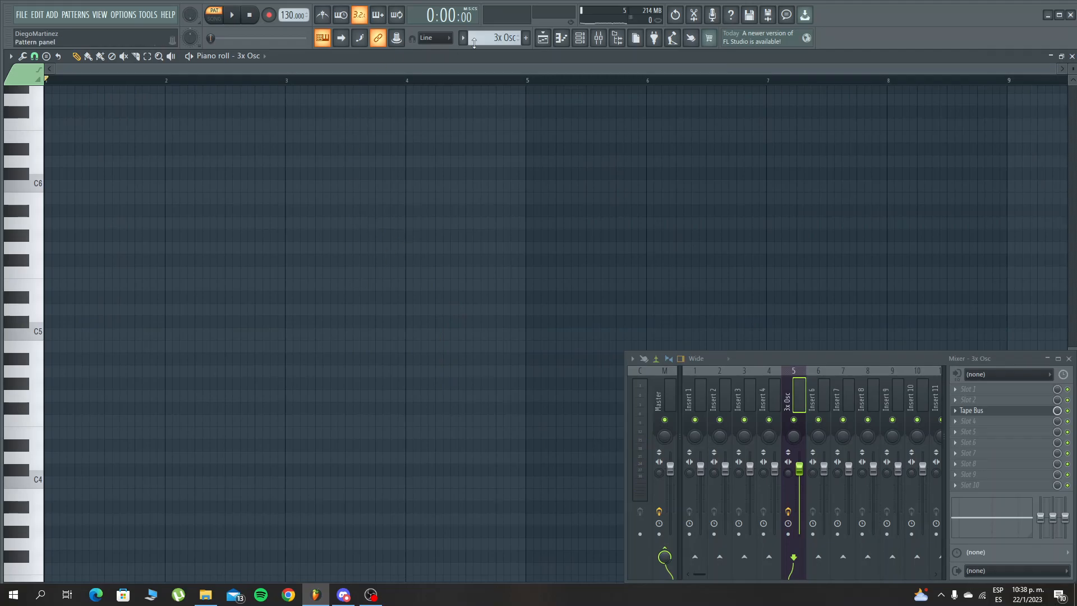
left_click(580, 38)
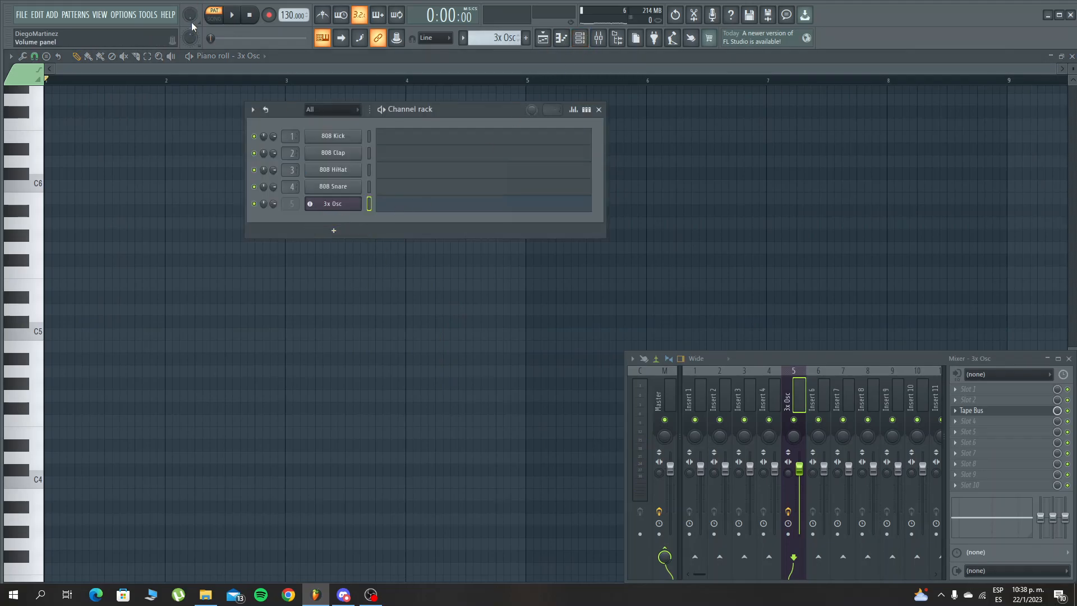
left_click(346, 209)
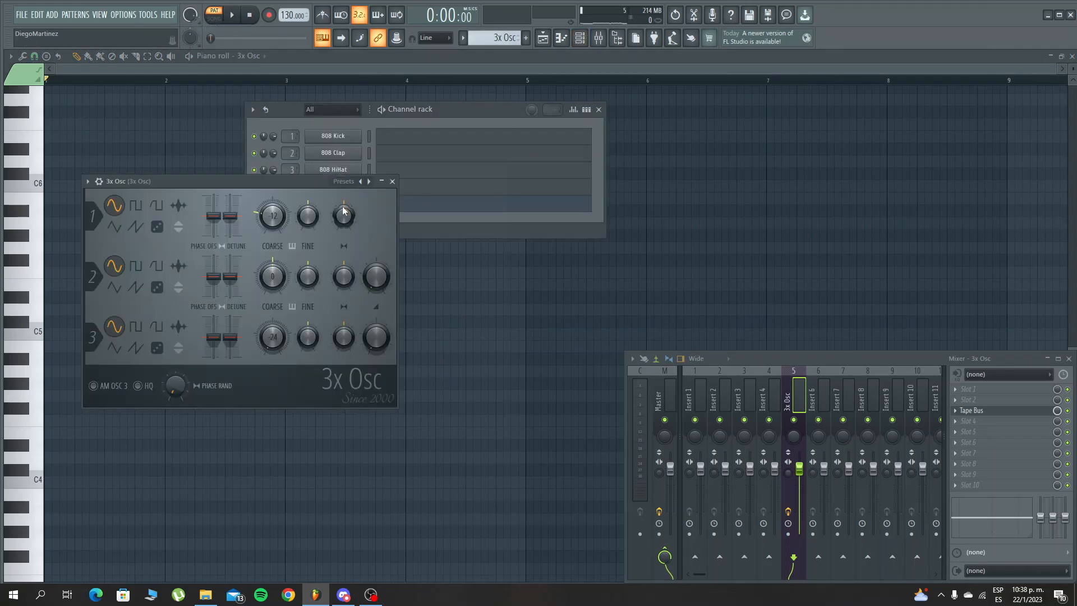
left_click(88, 183)
mouse_move(138, 215)
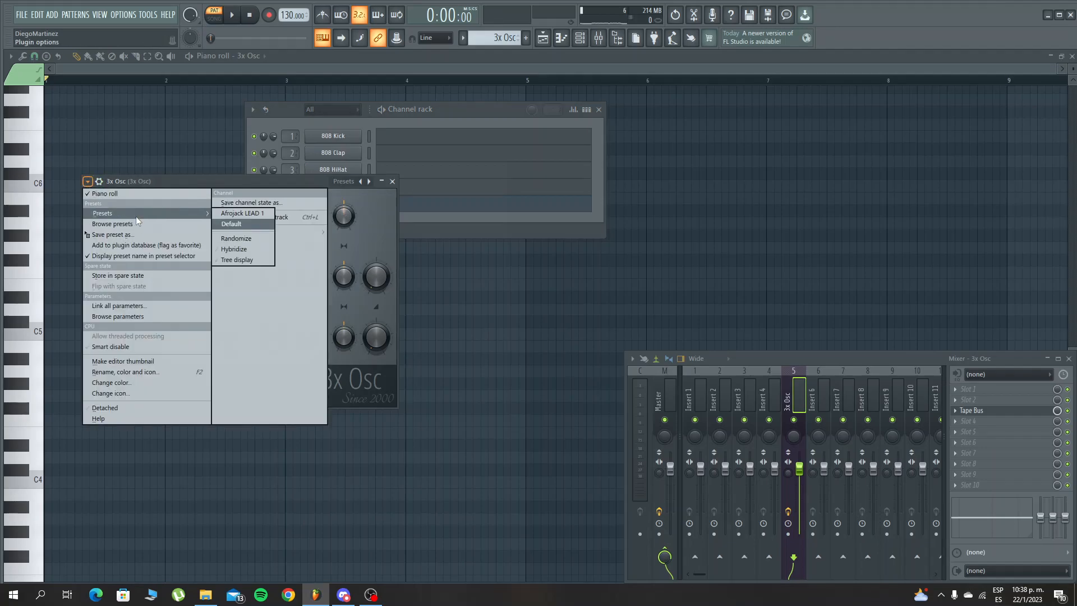
left_click(241, 214)
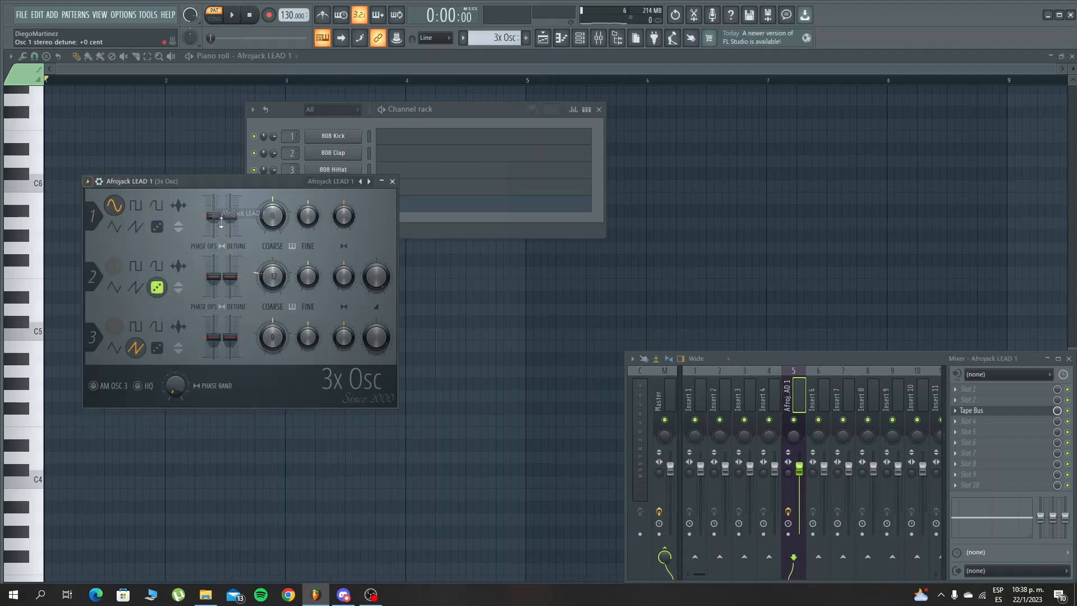
Switch the Afrojack LEAD 1 channel to Mono polyphony and set its portamento slide time to 1:00
left_click(241, 496)
left_click(581, 40)
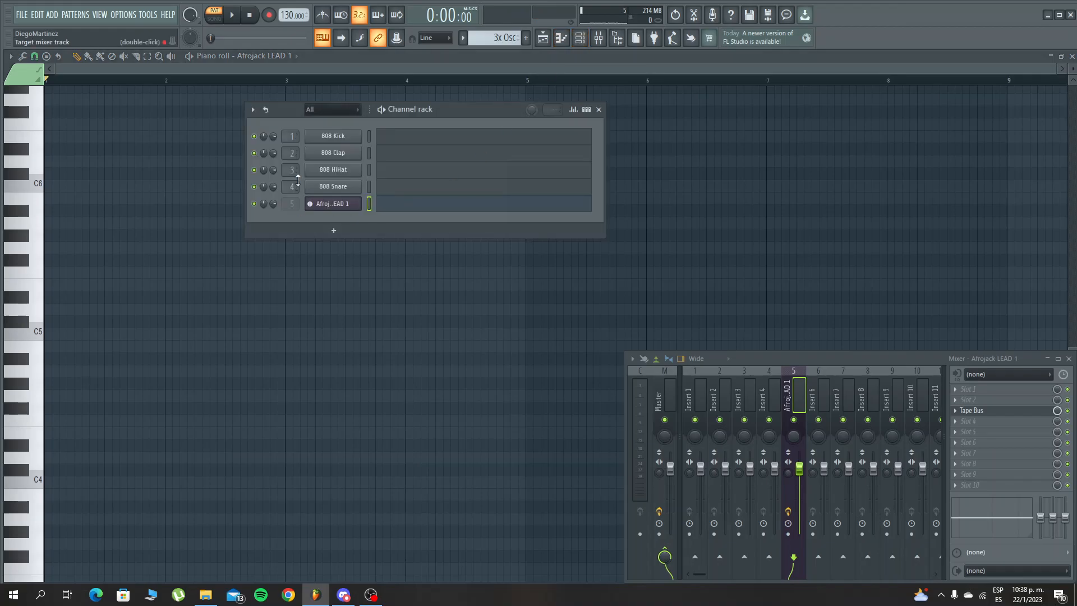
left_click(328, 209)
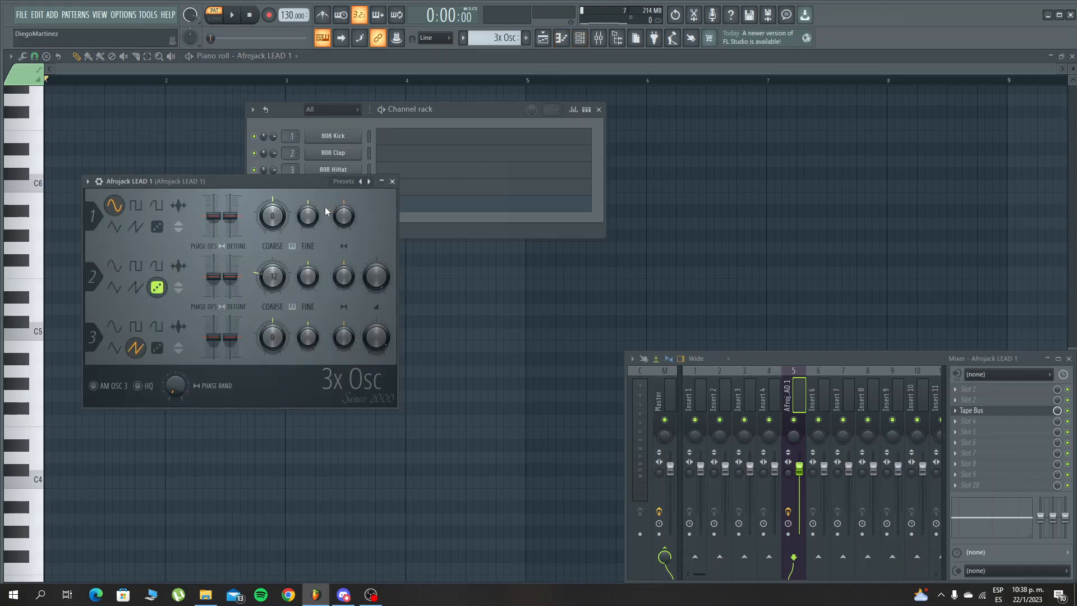
left_click(99, 182)
left_click(169, 203)
left_click(230, 264)
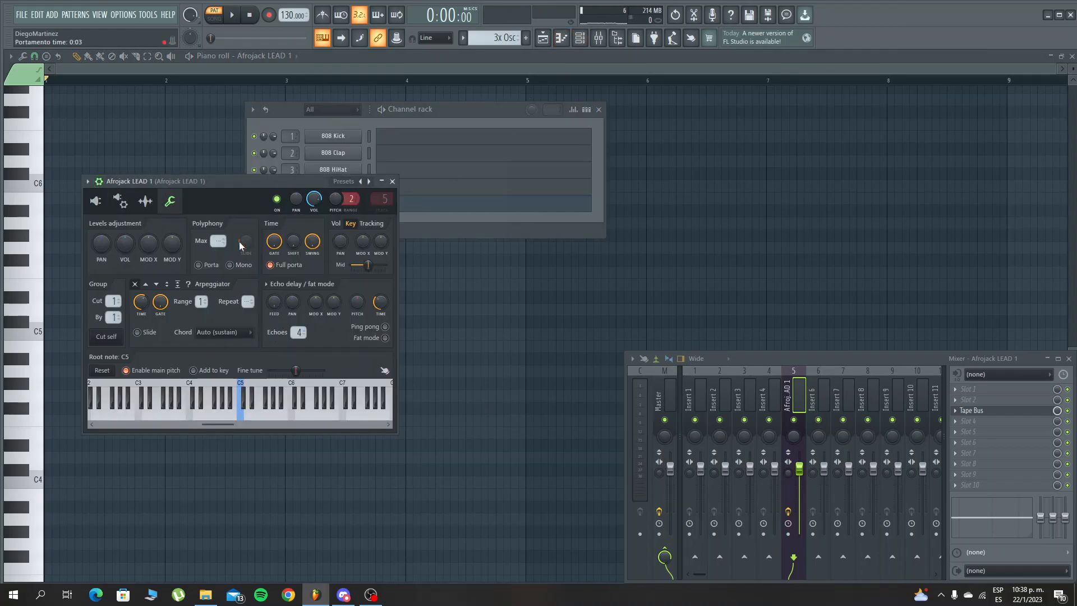
left_click_drag(246, 241, 246, 234)
Play a series of low and high test notes to audition the mono lead with its slide
key("r")
key("t")
key("y")
key("u")
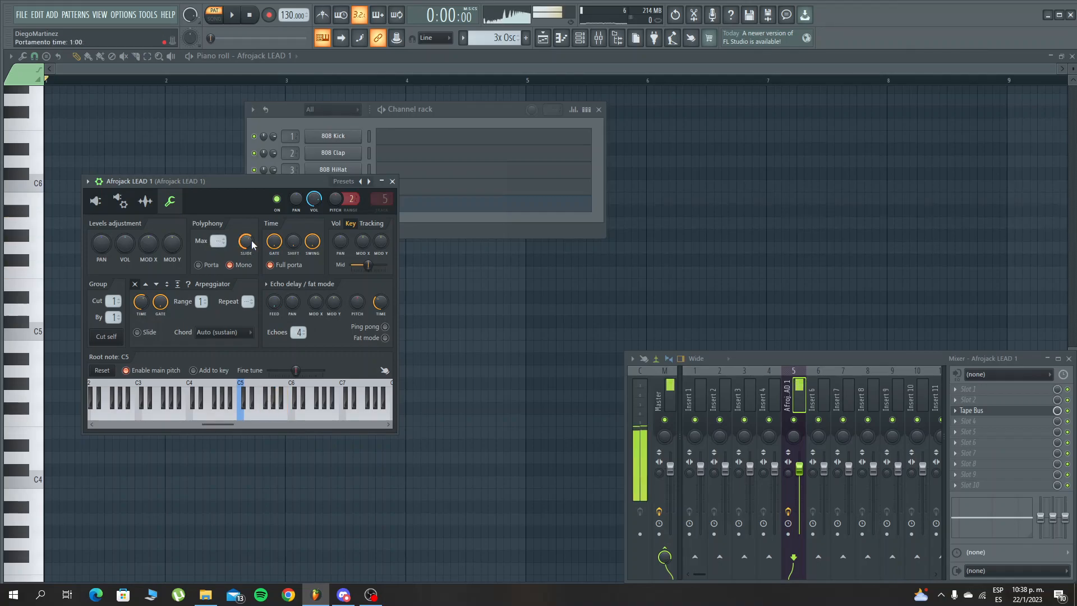
key("x")
key("c")
key("v")
key("b")
key("x")
key("c")
key("v")
key("b")
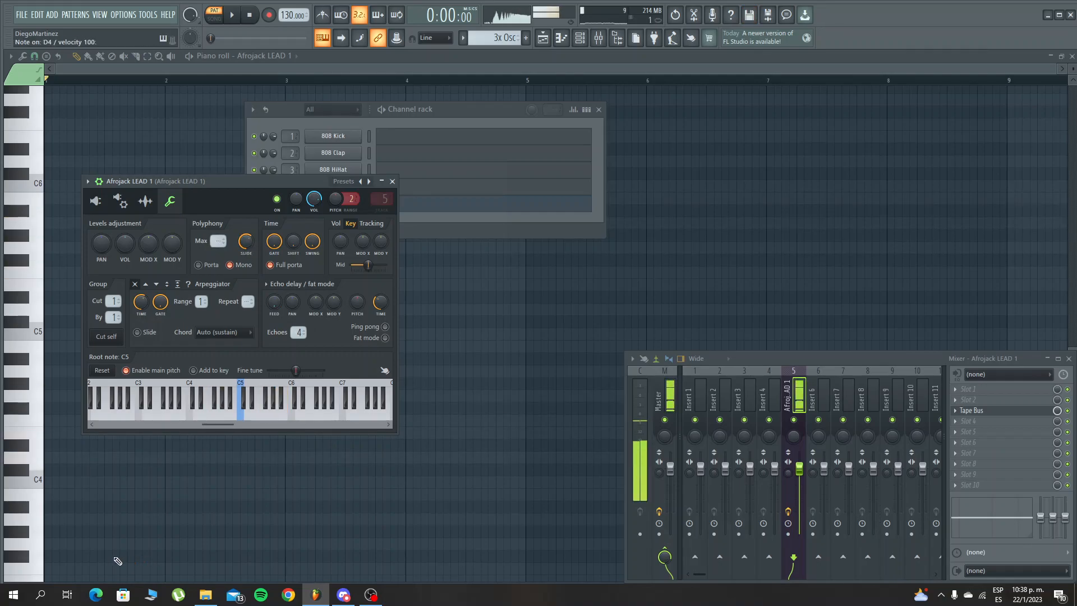
key("x")
key("c")
key("v")
key("b")
Place the pattern's long note on A3 and bring up the lead's oscillator settings over the playlist
left_click_drag(49, 532, 49, 519)
scroll(279, 427, "down", 5)
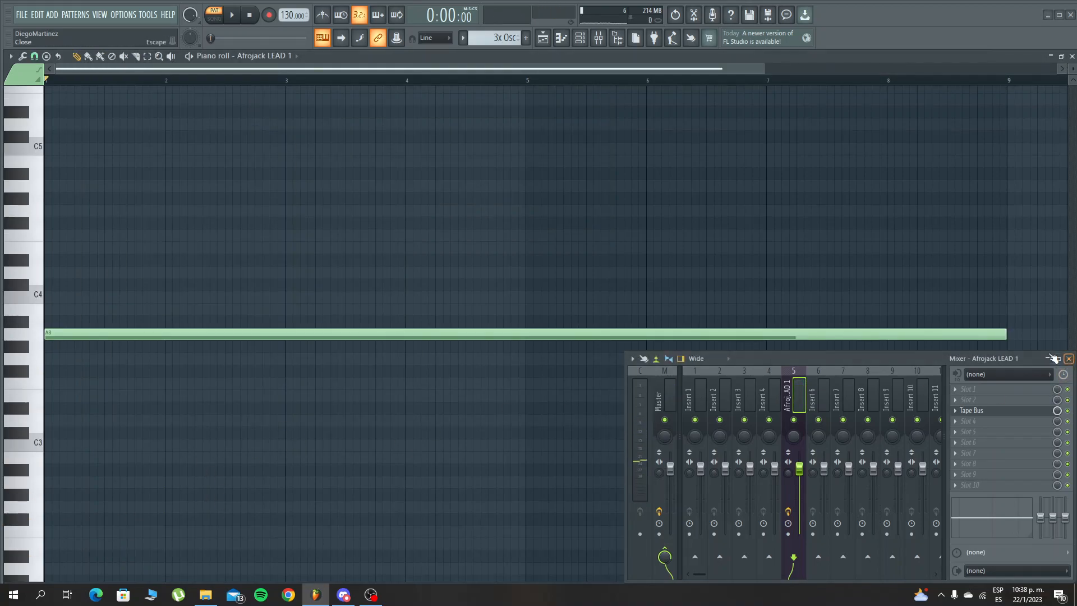
left_click(1069, 358)
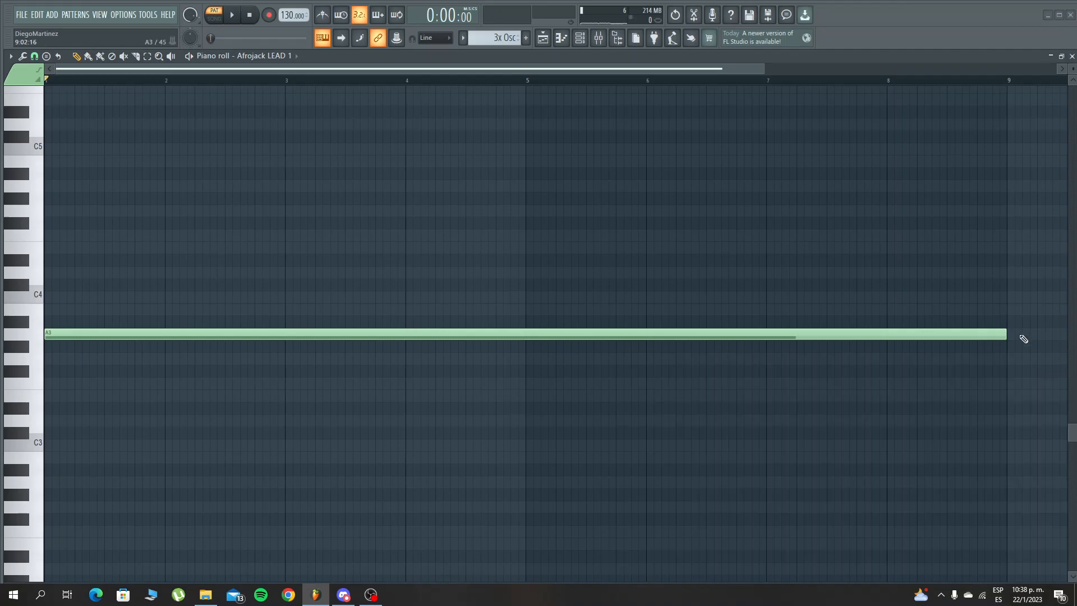
left_click(561, 37)
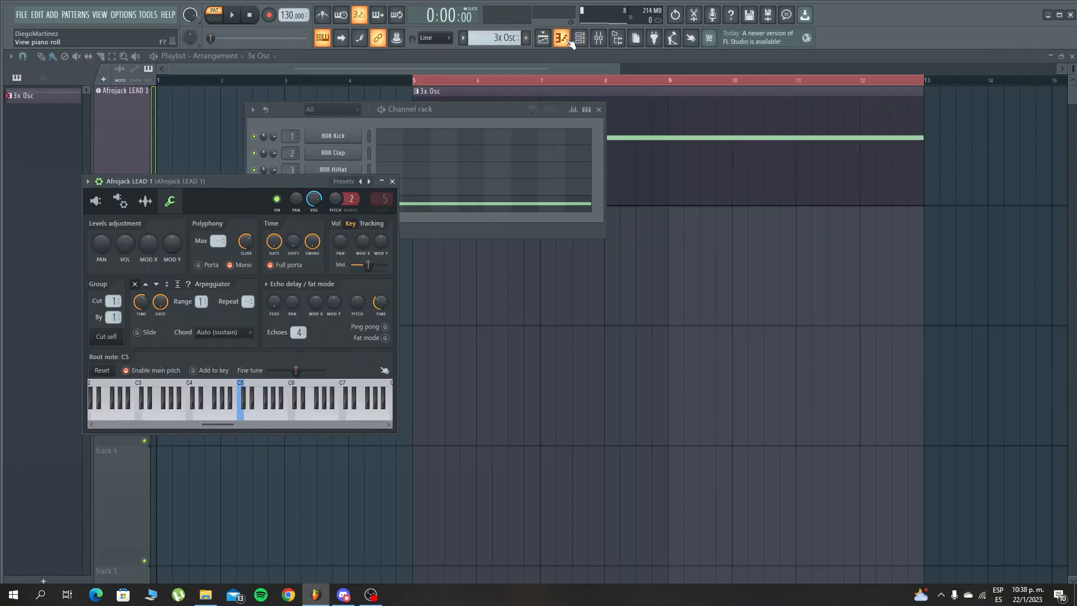
left_click(96, 200)
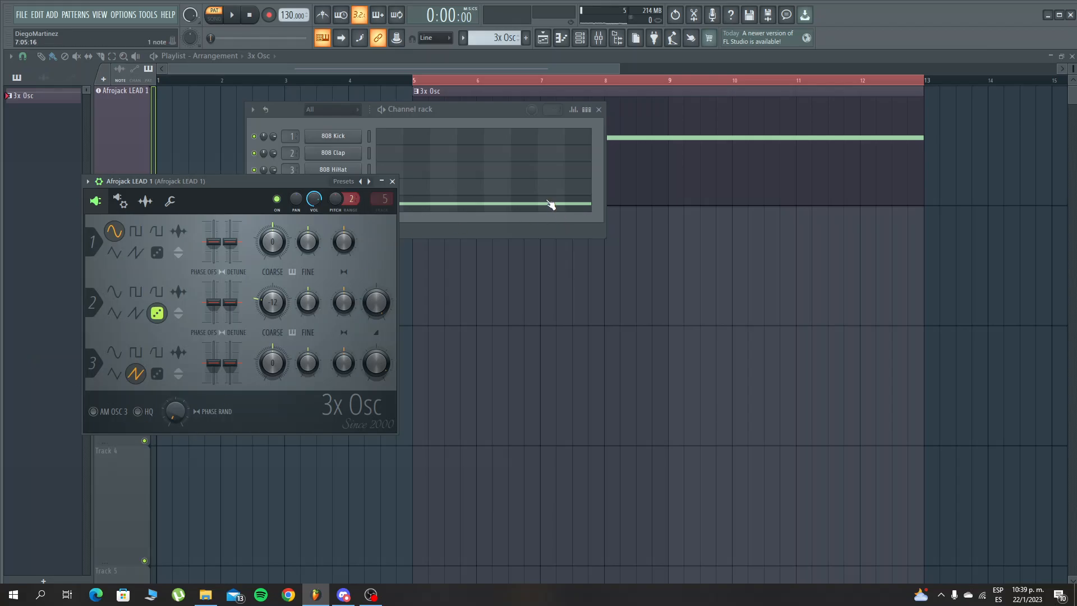
Shorten the long note in the 3x Osc pattern to 0:08:00 and move it down an octave to A2
double_click(701, 152)
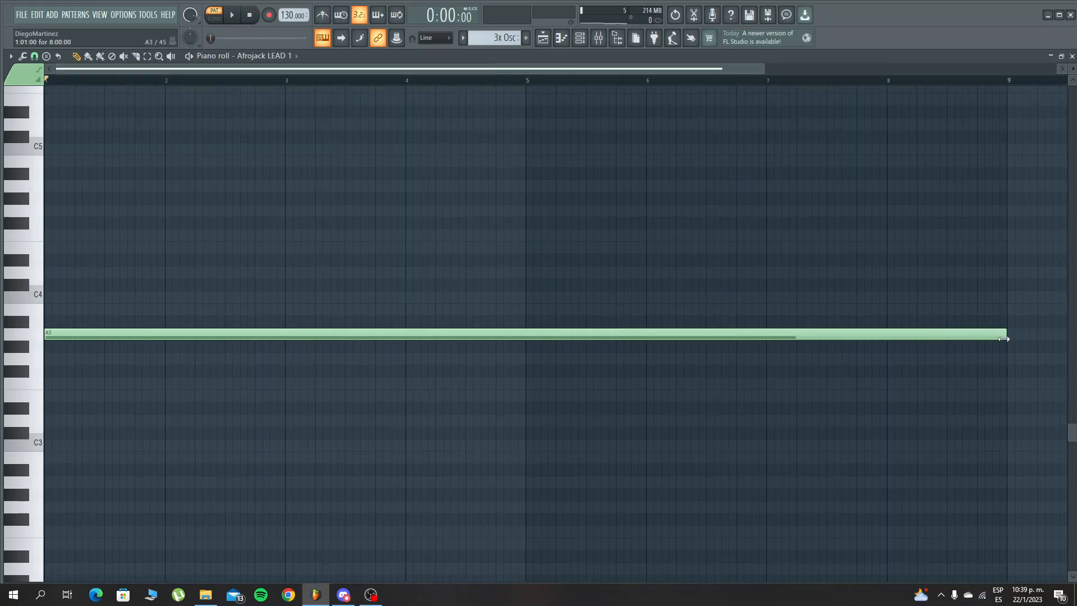
left_click_drag(1003, 339, 45, 373)
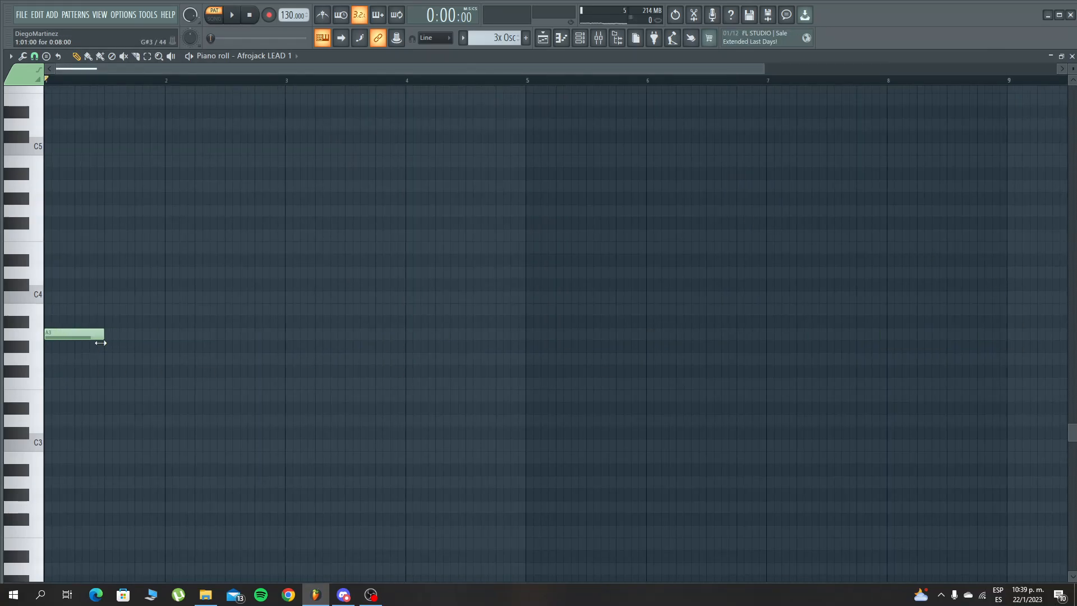
key("space")
left_click_drag(73, 335, 61, 485)
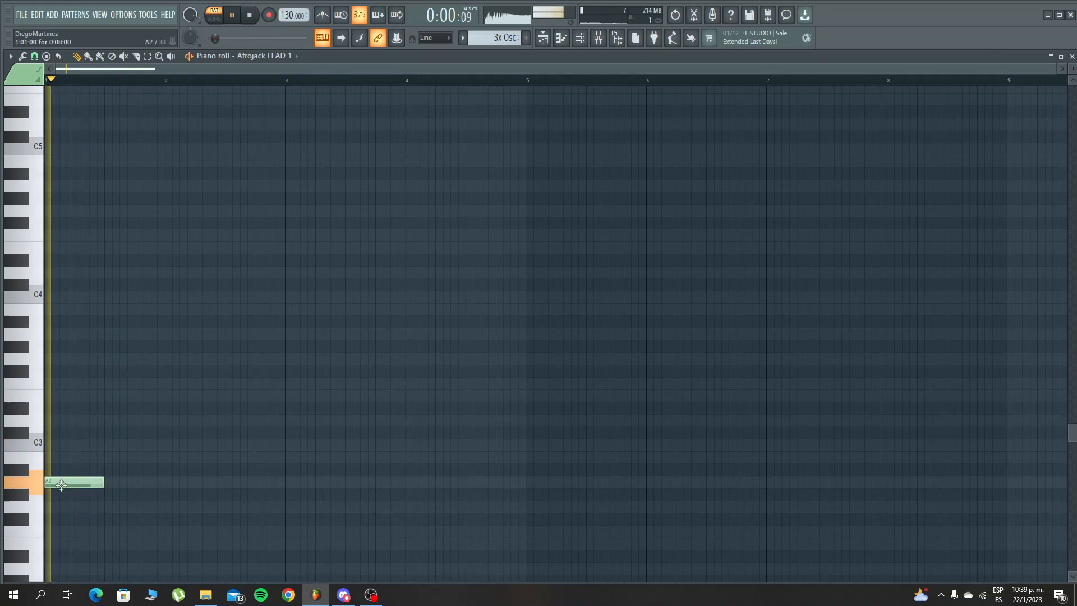
Add an overlapping A3 note starting at 1:04:00 above the A2 note and play back the slide between them
left_click_drag(67, 321, 100, 338)
key("space")
key("space")
scroll(108, 84, "up", 4)
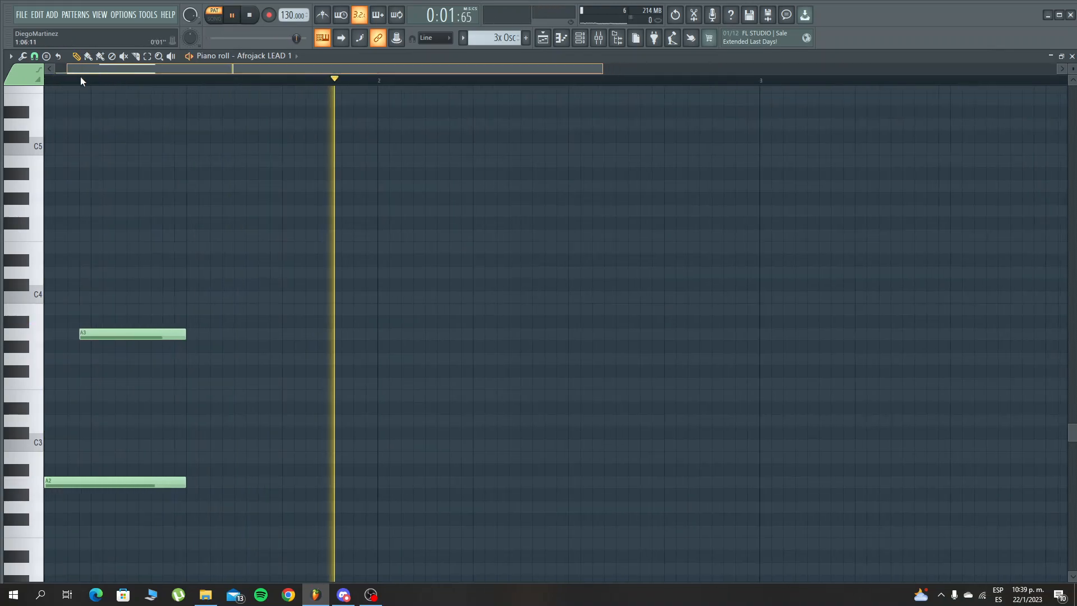
key("space")
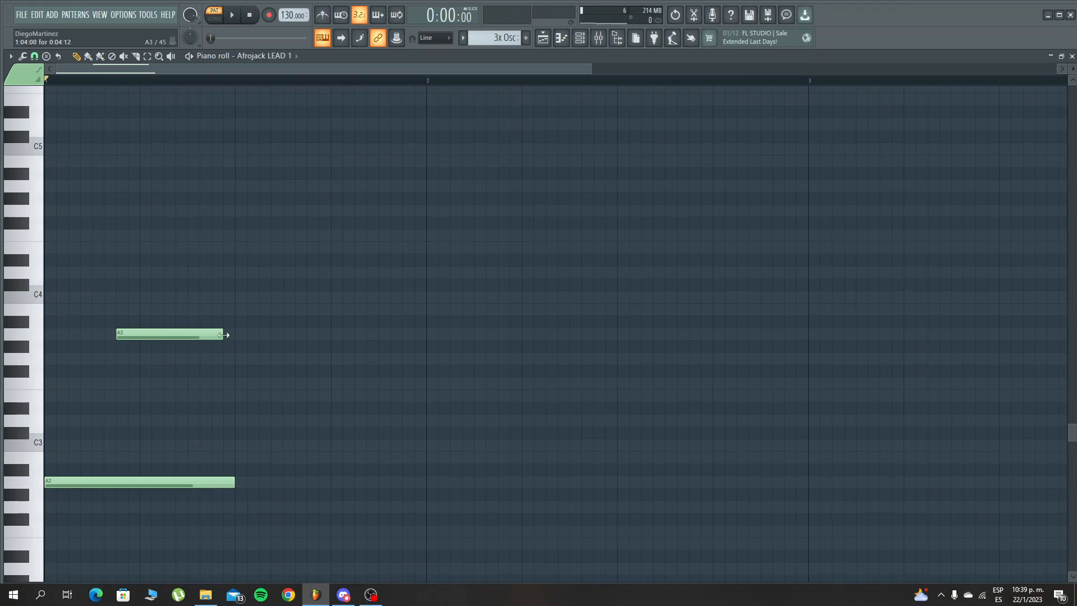
Try a descending C4, B3, A3 phrase from 1:09:00 and play it back
left_click(236, 296)
key("space")
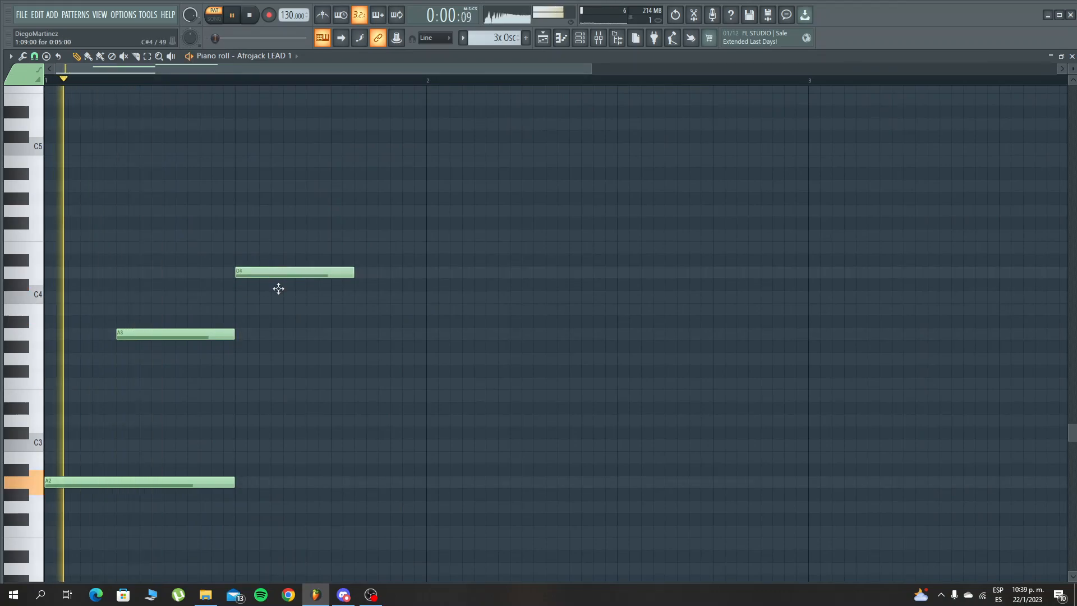
left_click_drag(353, 297, 283, 297)
left_click(286, 309)
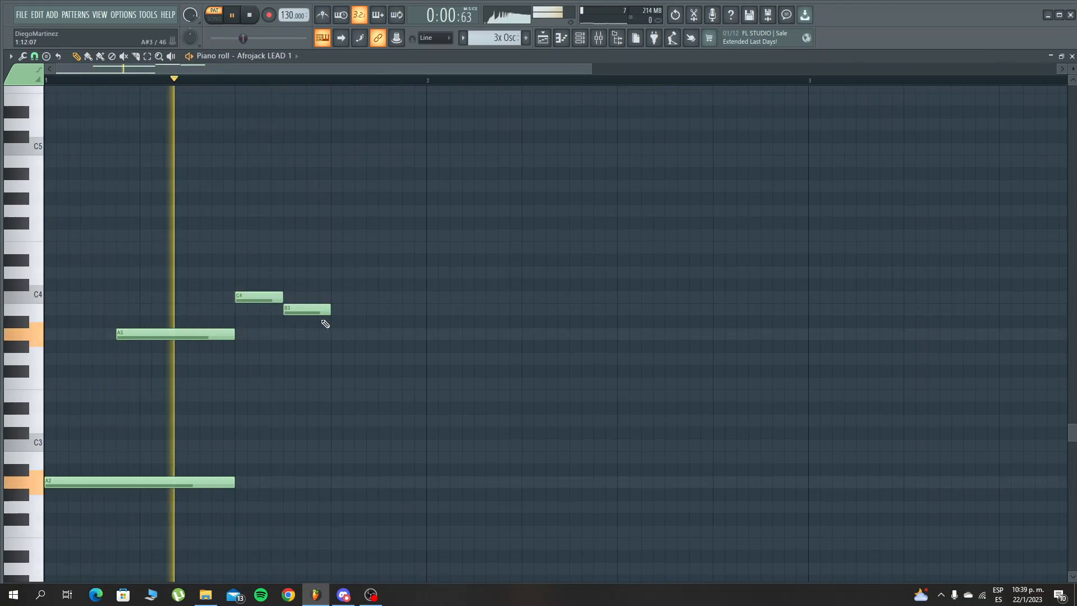
left_click(324, 322)
key("space")
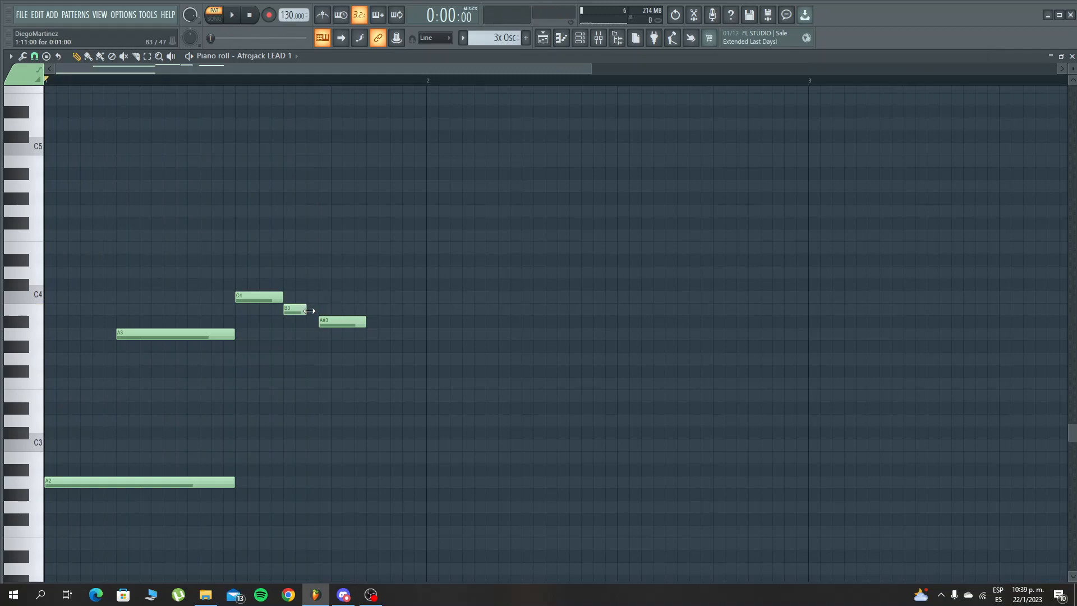
left_click_drag(334, 333, 329, 338)
key("space")
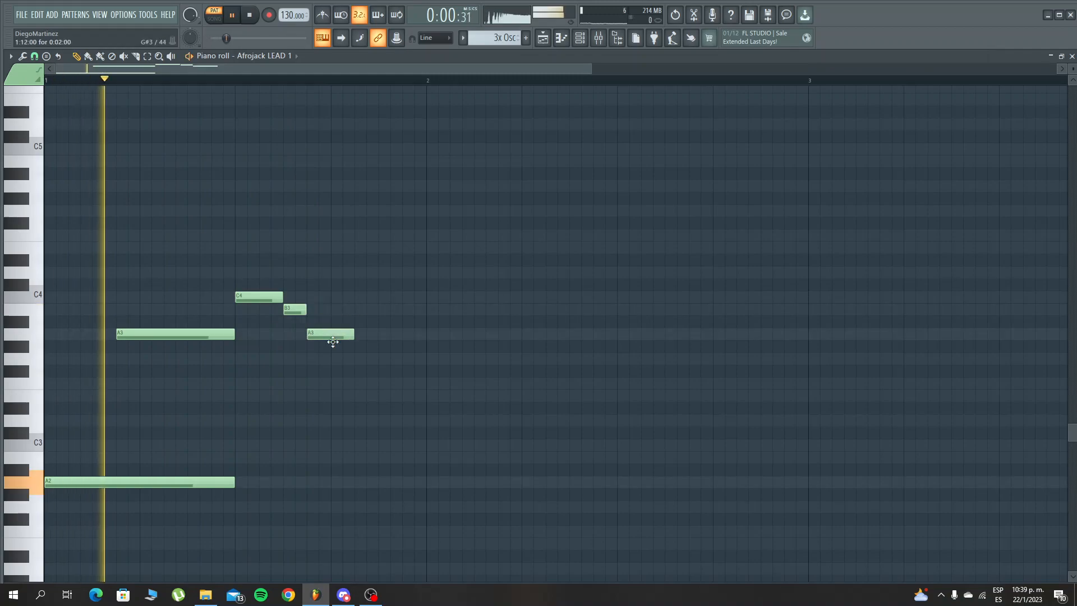
key("space")
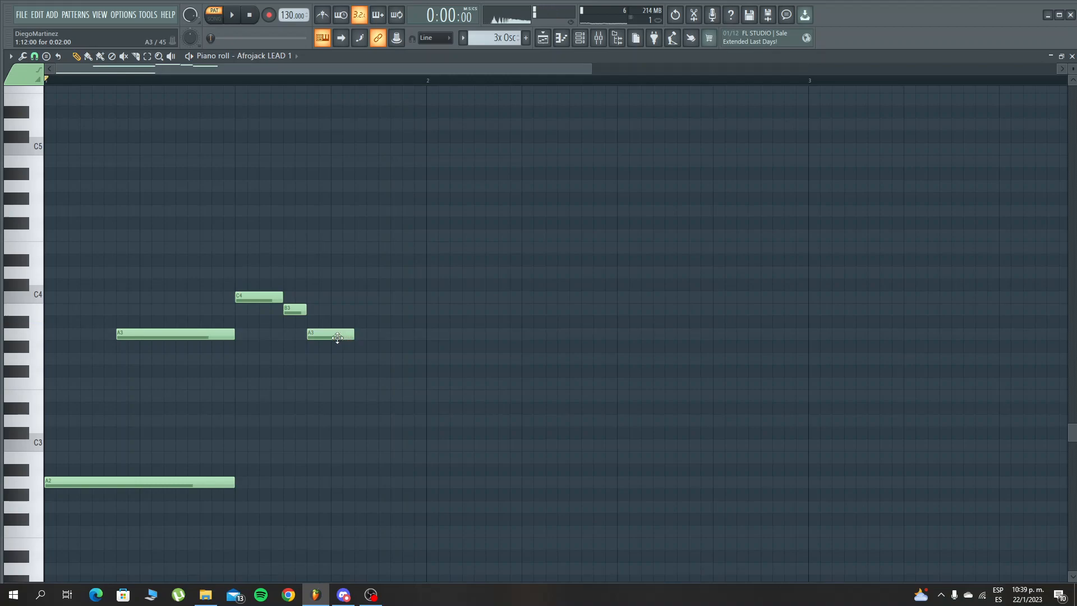
Try the phrase's last note on B3 and its three notes an octave higher, and delete them after playback
left_click_drag(319, 334, 277, 291)
key("space")
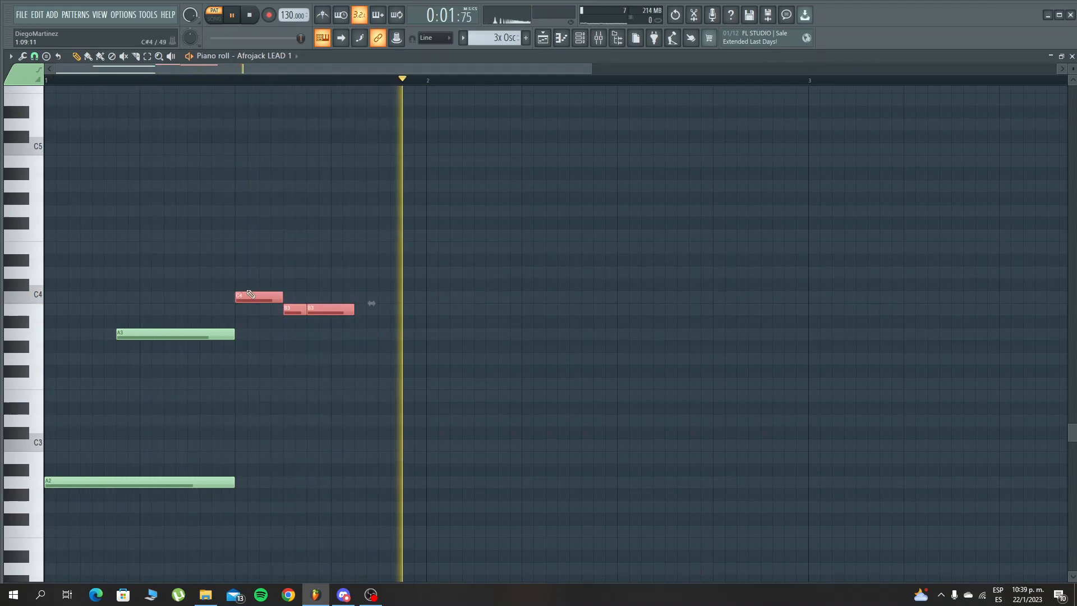
key("ctrl+Up")
left_click(352, 395, "ctrl")
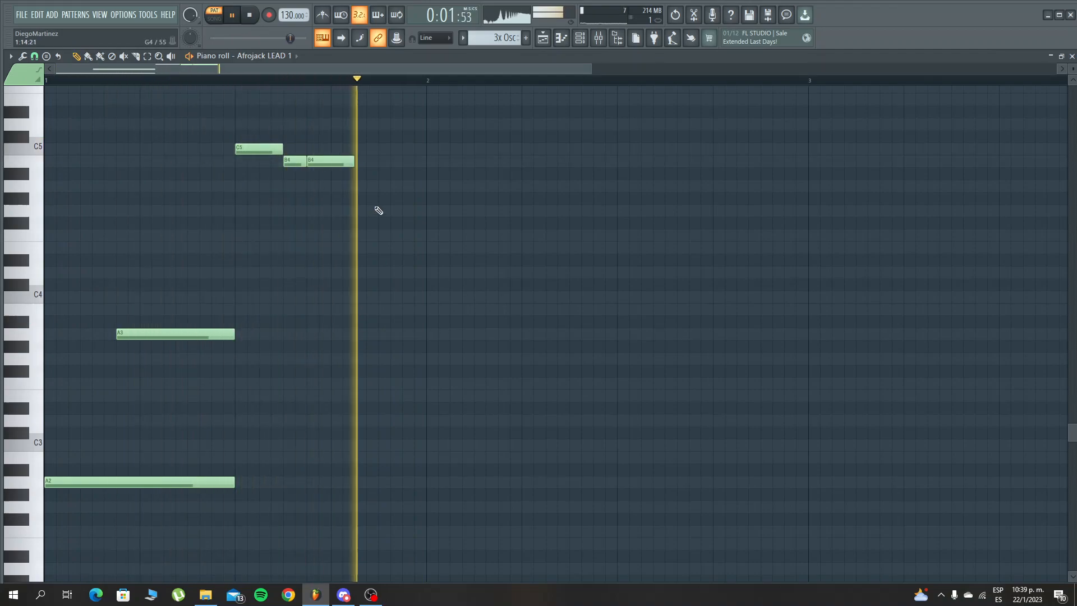
key("space")
right_click(261, 150)
Draw C4, B3 and A3 notes descending from 1:09:00, with the A3 starting at 1:12:00, and check them in playback
left_click(226, 296)
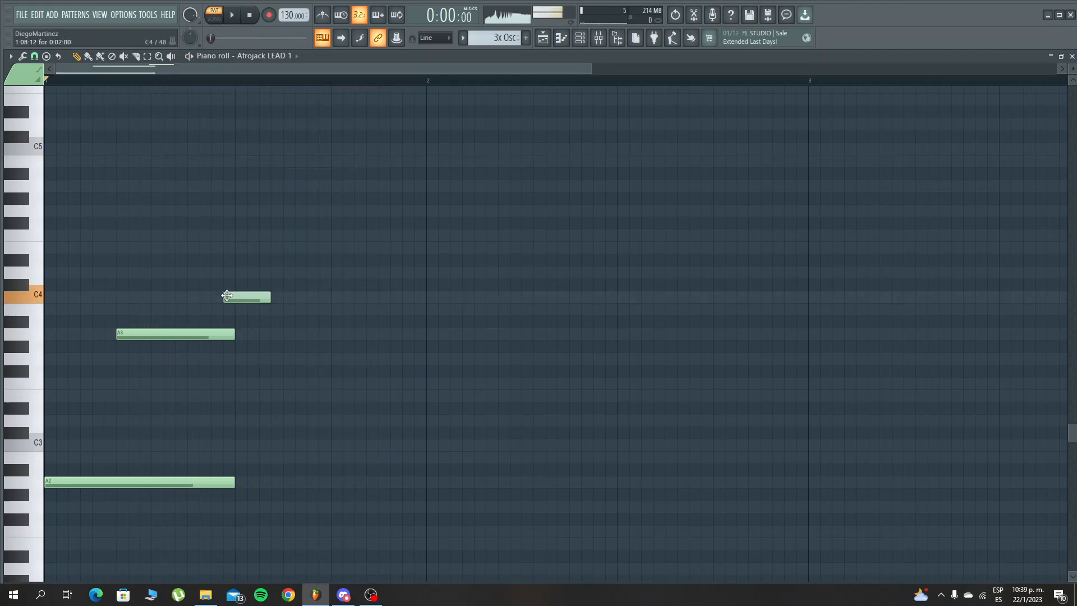
left_click(292, 309)
key("space")
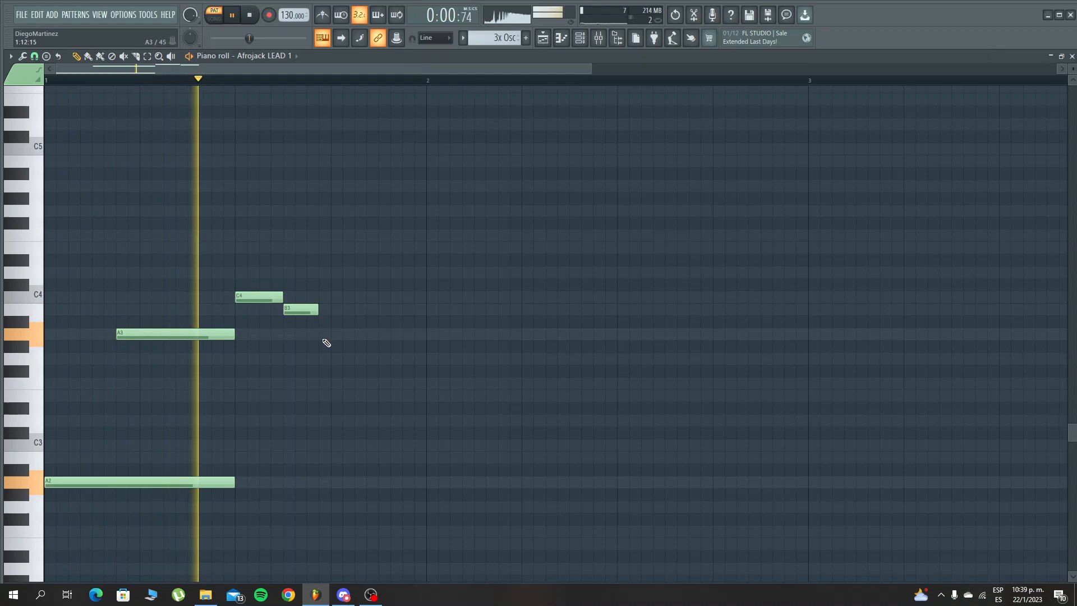
left_click(325, 334)
key("space")
key("space")
left_click_drag(338, 335, 327, 334)
key("space")
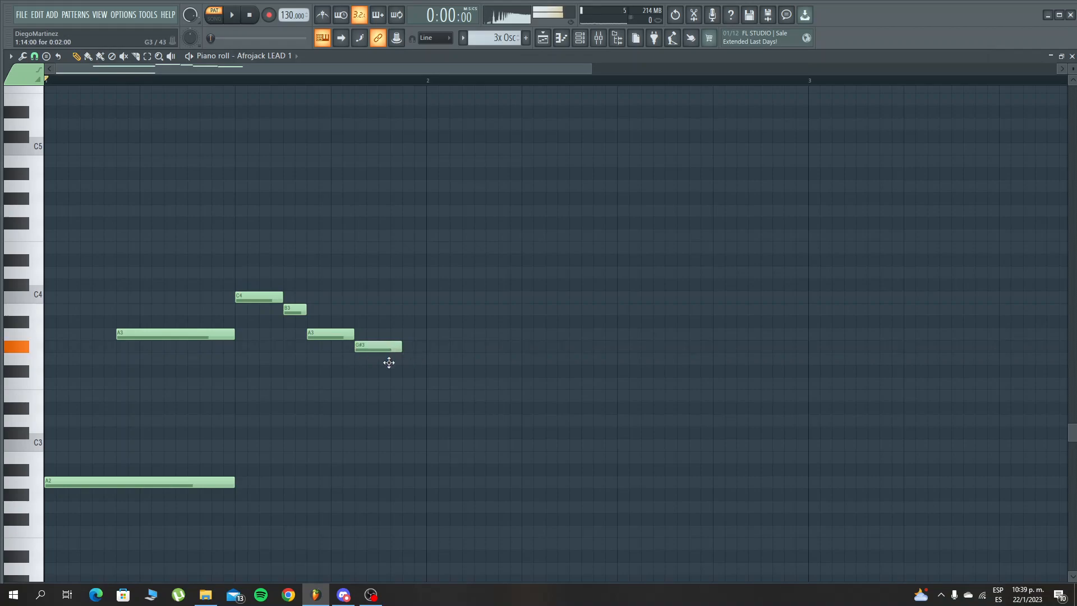
Complete bar 1 with a G3 note at 1:14:00 lasting 0:01:12 and a closing A3, and duplicate the melody into bar 2
left_click_drag(389, 361, 389, 361)
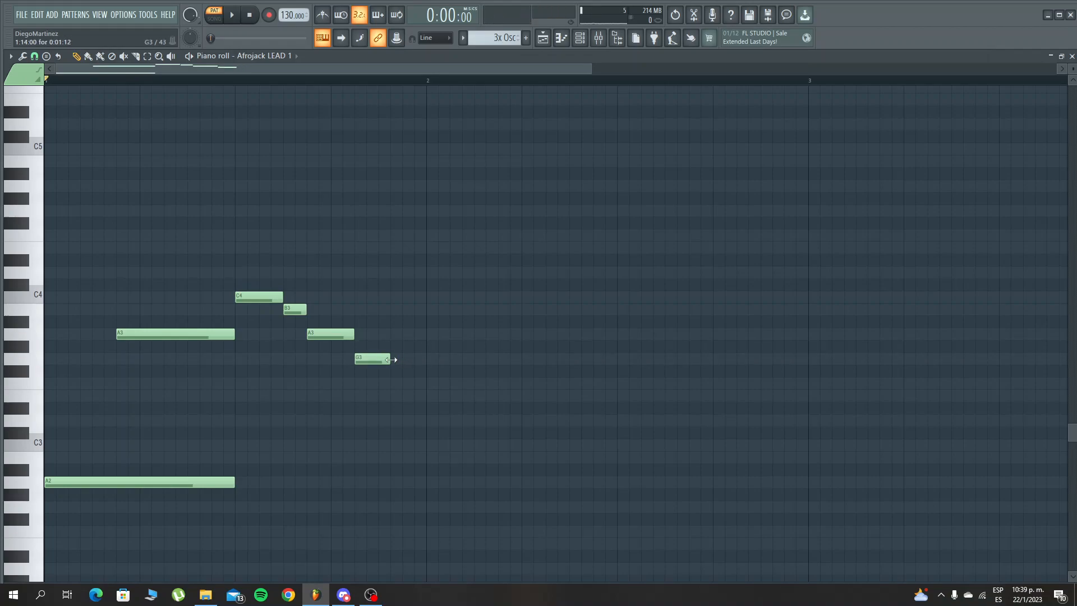
key("space")
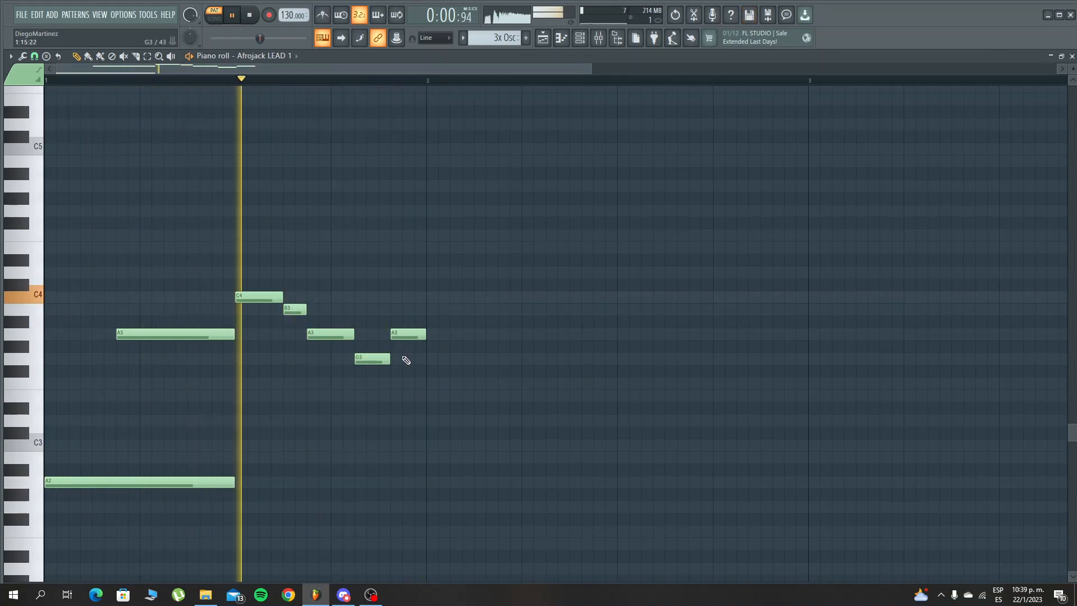
key("ctrl+b")
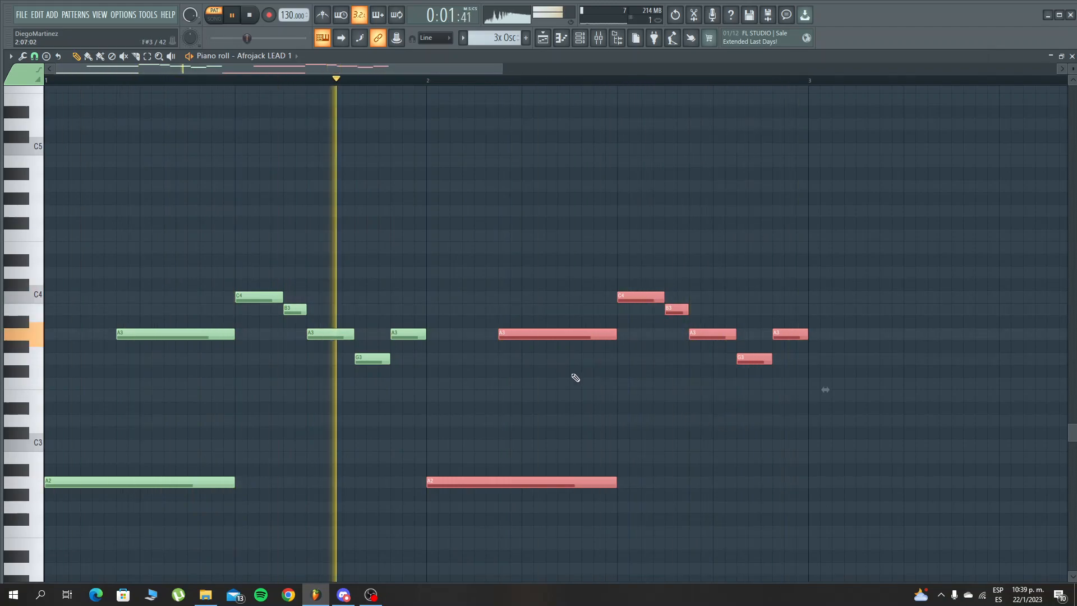
key("space")
Lower the Afrojack LEAD 1 mixer track's volume fader during playback and deselect the duplicated notes
key("F9")
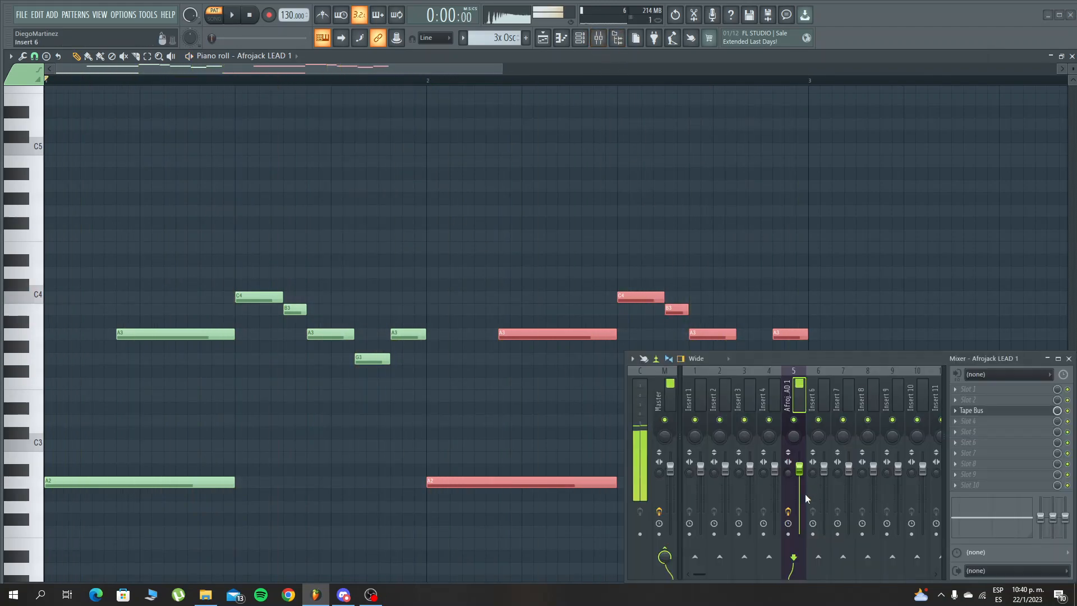
key("space")
left_click_drag(799, 505, 802, 483)
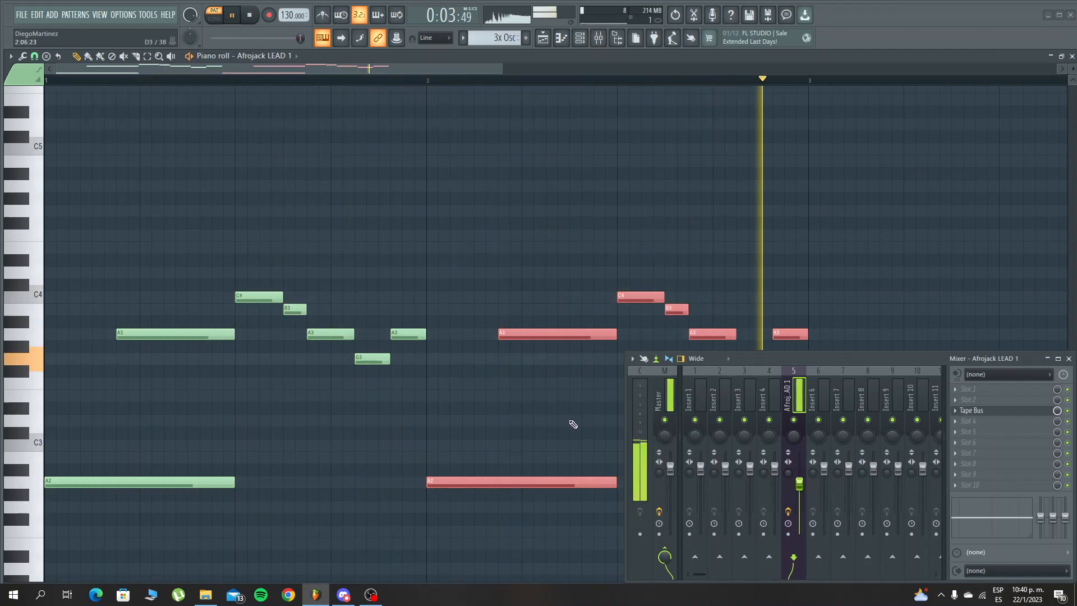
left_click(402, 361, "ctrl")
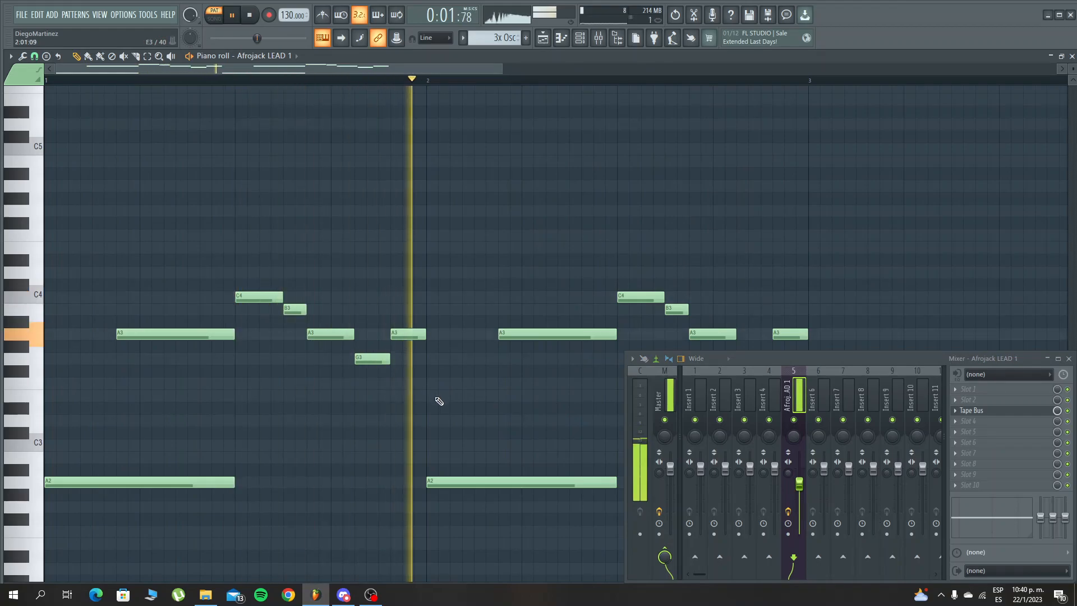
Raise bar 2's C4 note to E4 and its following B3 note to D4, and hide the mixer
key("space")
left_click_drag(561, 333, 583, 334)
key("space")
key("space")
left_click_drag(632, 297, 636, 248)
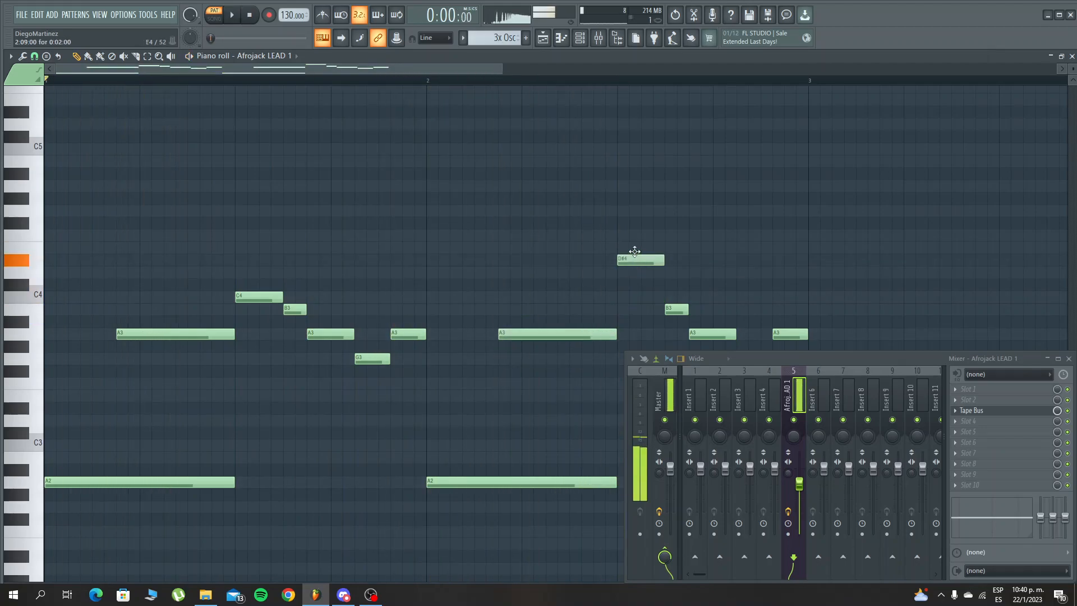
key("space")
left_click_drag(676, 308, 682, 268)
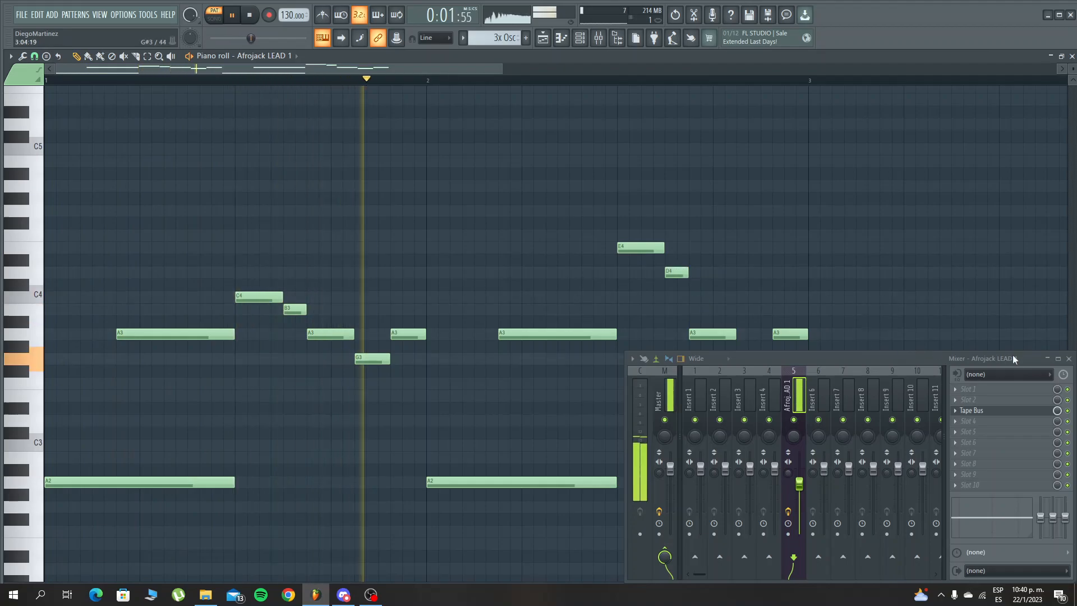
key("F9")
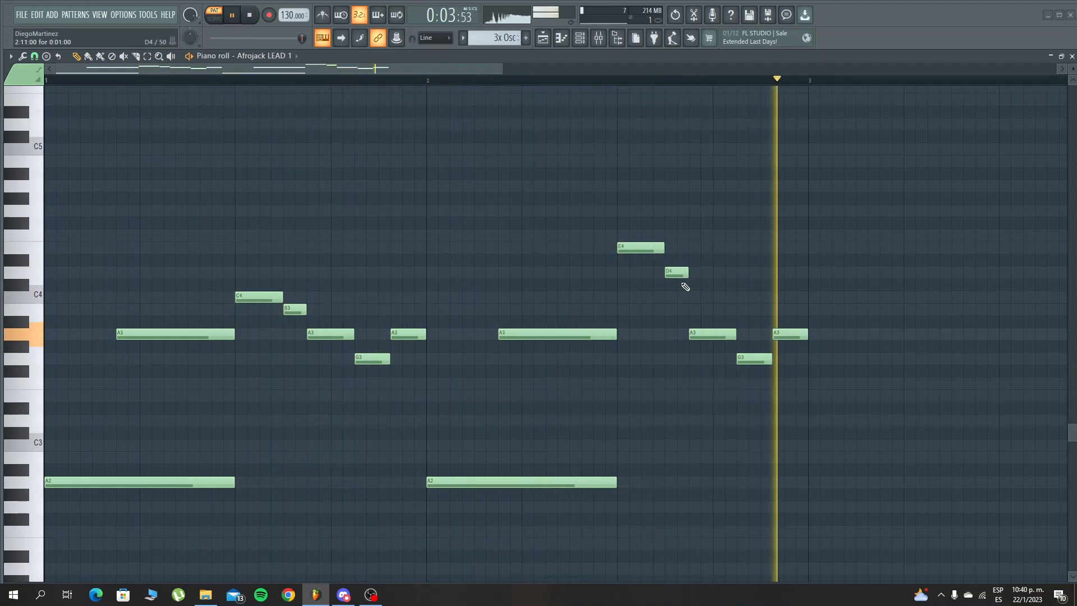
Change the pitches of bar 2's last three notes to B3, A3 and B3 during playback
left_click_drag(701, 333, 704, 309)
left_click_drag(760, 357, 790, 314)
left_click_drag(715, 306, 716, 360)
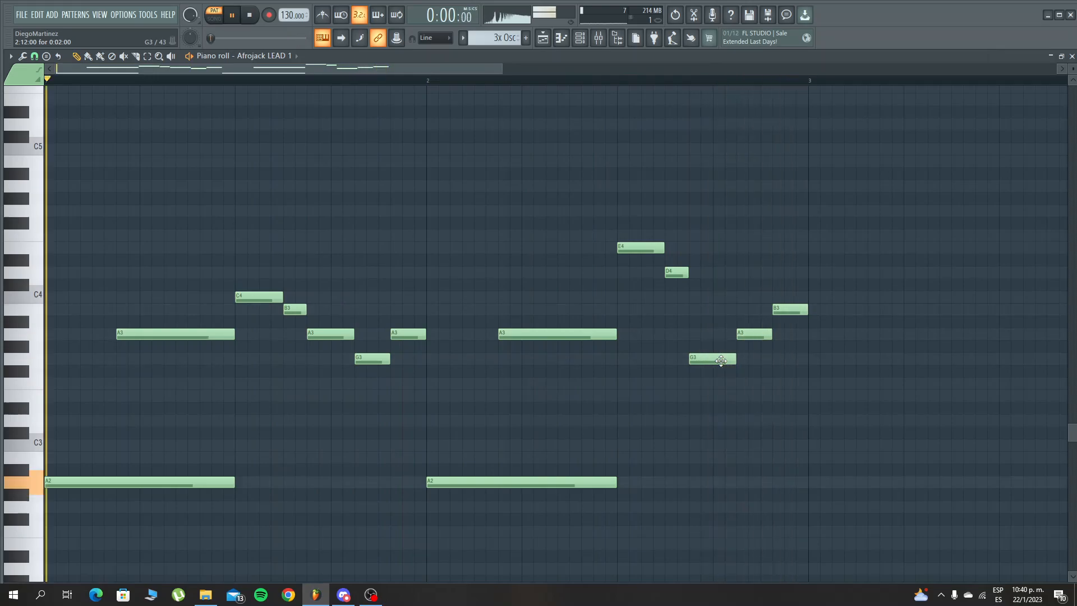
left_click_drag(720, 360, 723, 308)
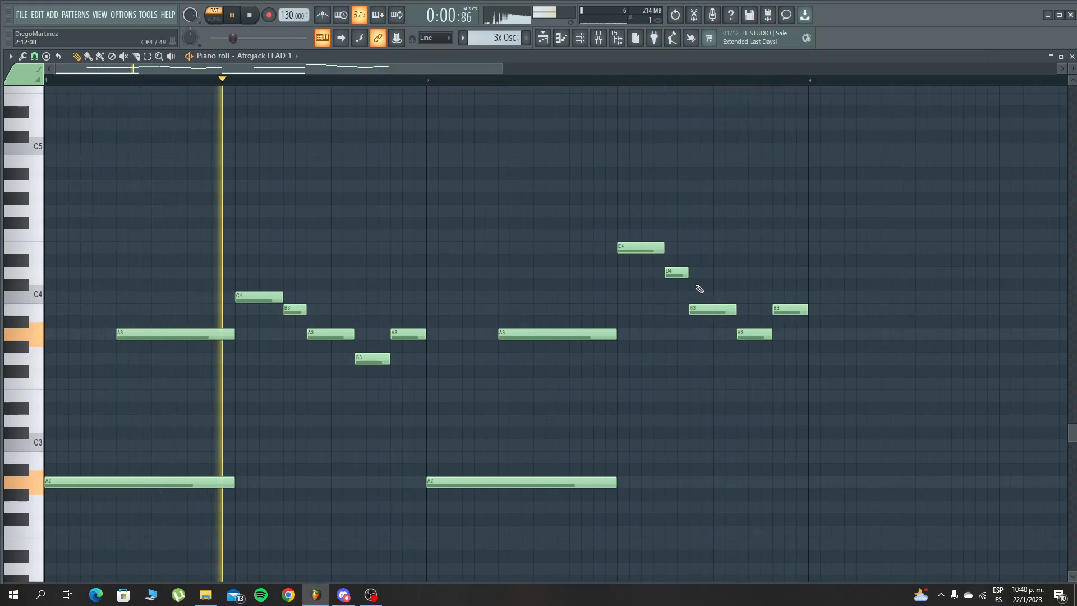
Try bar 2's D4 note on C4 during playback and return it to D4
left_click_drag(677, 272, 682, 296)
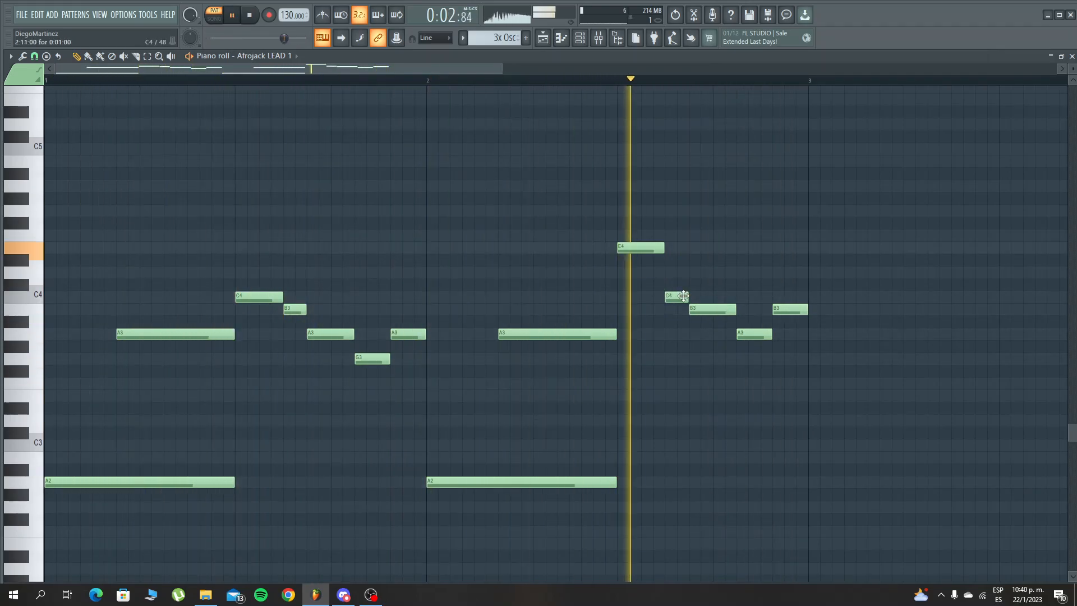
key("space")
left_click_drag(648, 248, 676, 272)
key("space")
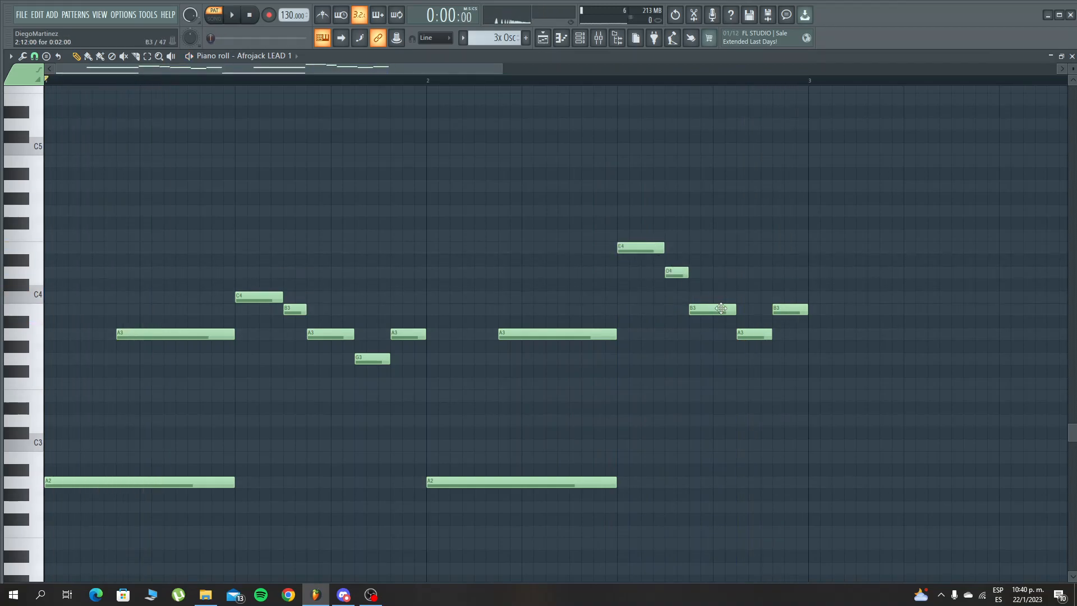
Raise the closing note of bar 2 to C4 and check the melody in playback
key("space")
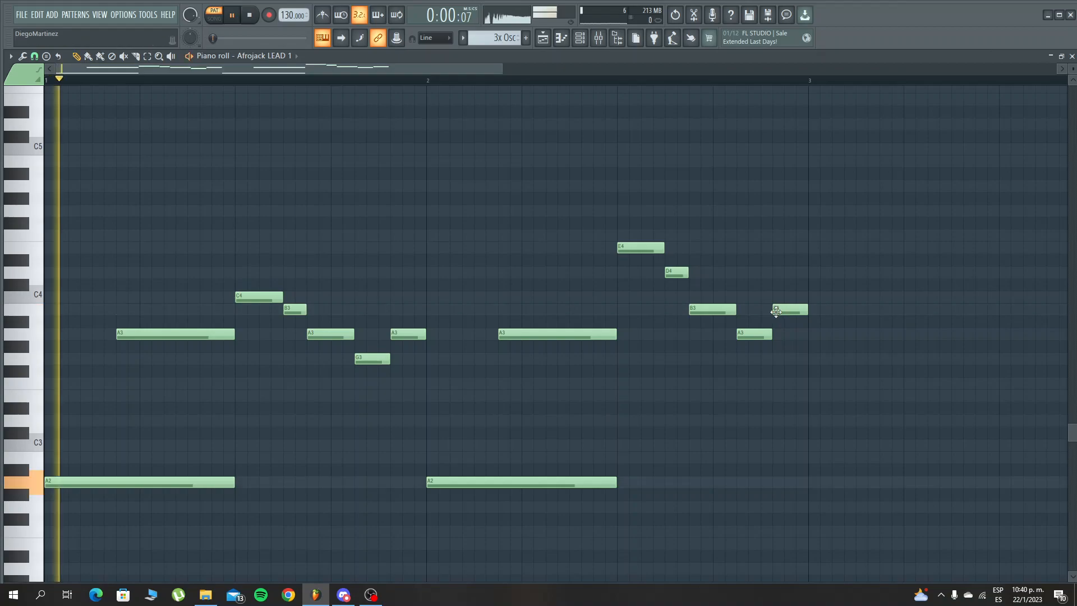
left_click(792, 322)
right_click(807, 323)
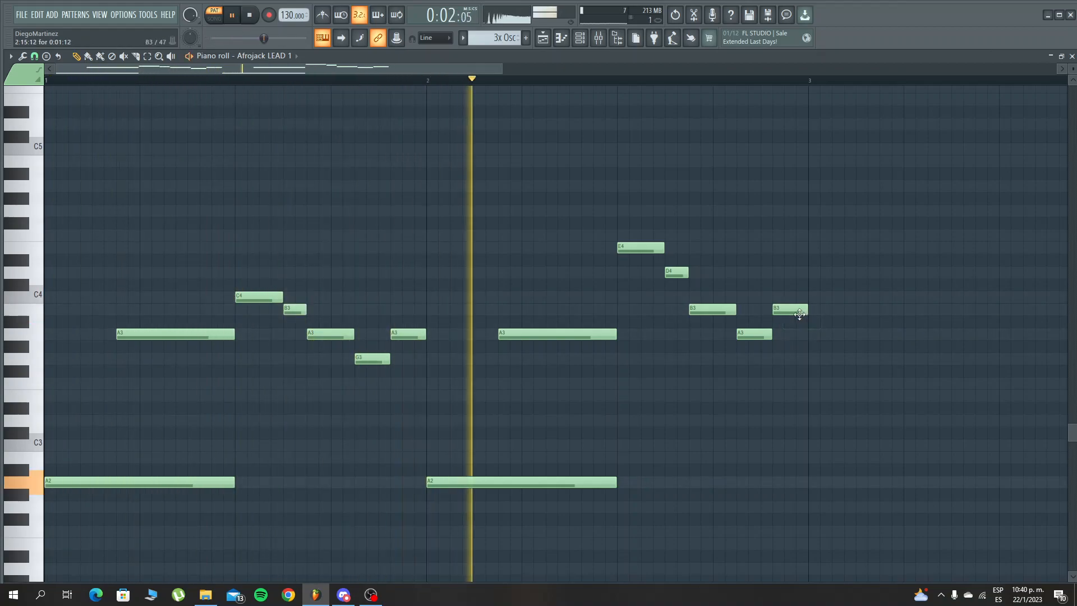
left_click_drag(799, 309, 799, 297)
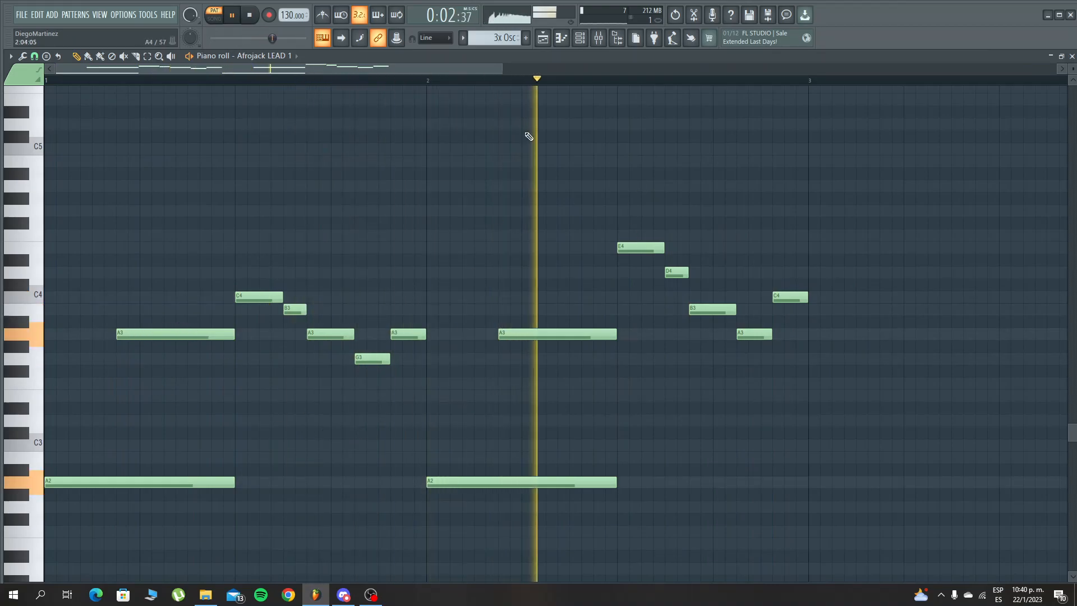
key("space")
Move Tape Bus down to slot 7 and load Focus One in slot 3 of the Afrojack LEAD 1 mixer track
left_click(597, 38)
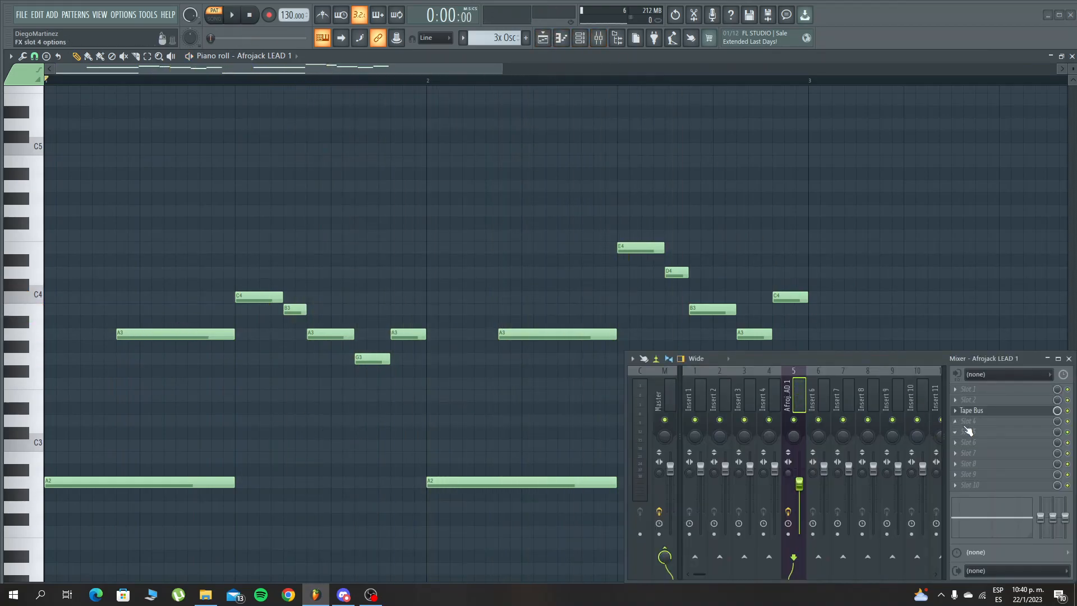
left_click(956, 421)
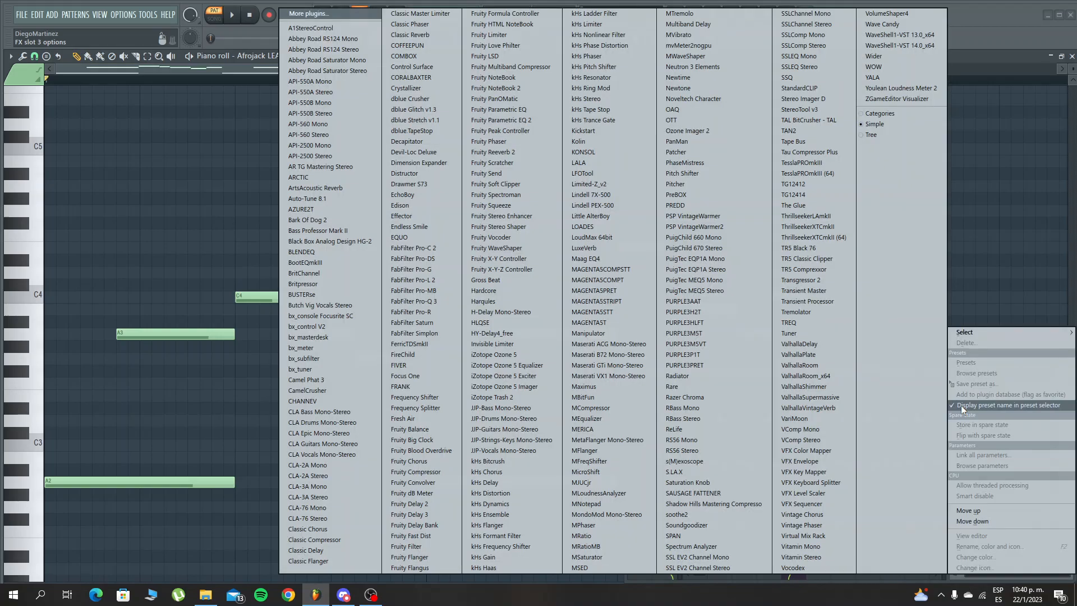
mouse_move(976, 331)
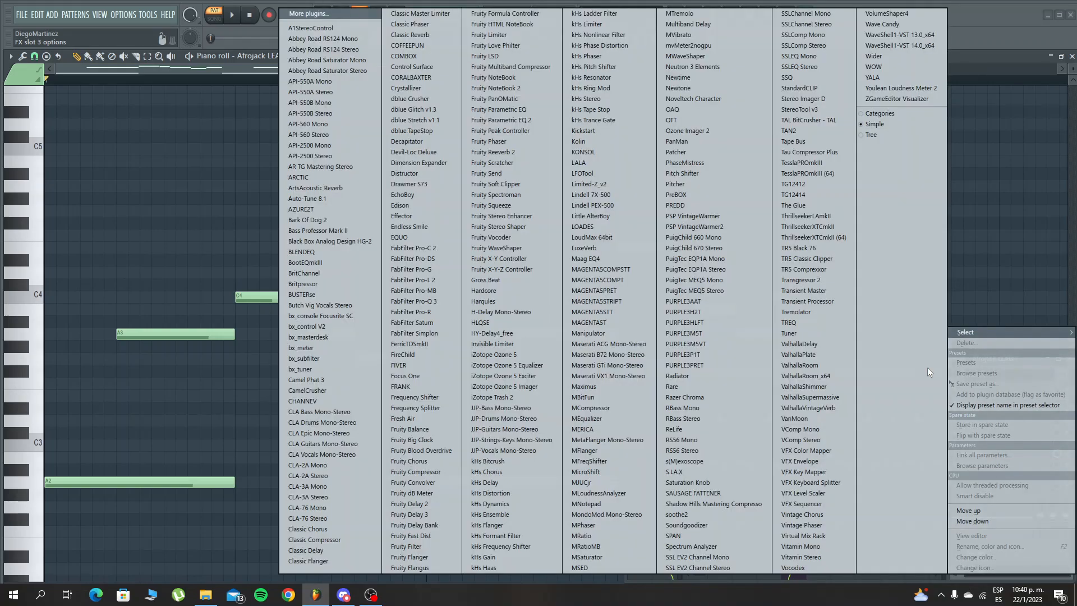
left_click(420, 376)
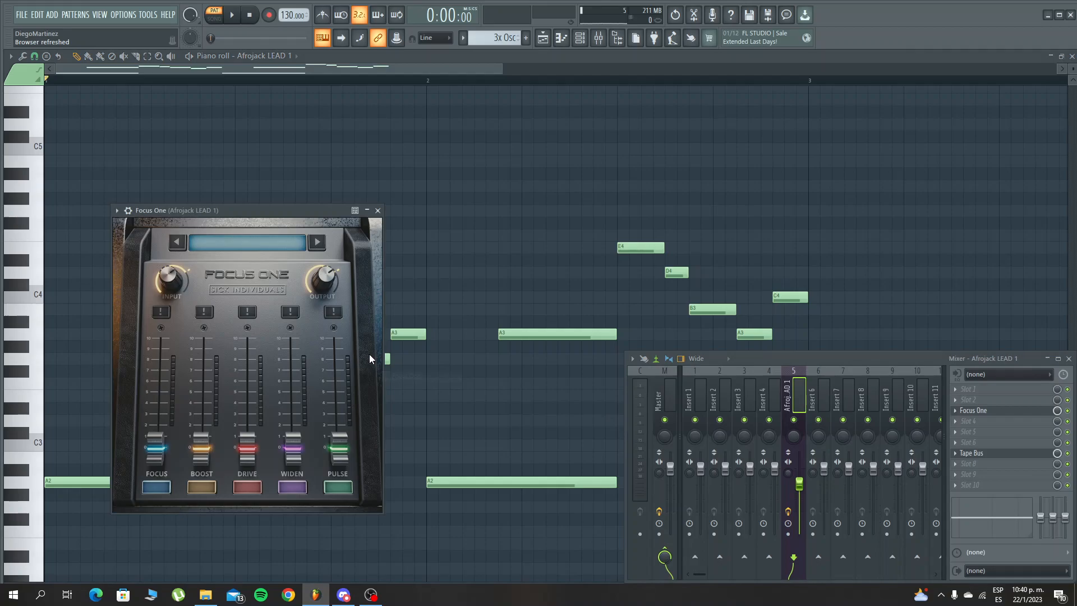
Try raising Focus One's Pulse fader during playback and return it to 0.0
key("space")
left_click_drag(338, 448, 366, 396)
key("space")
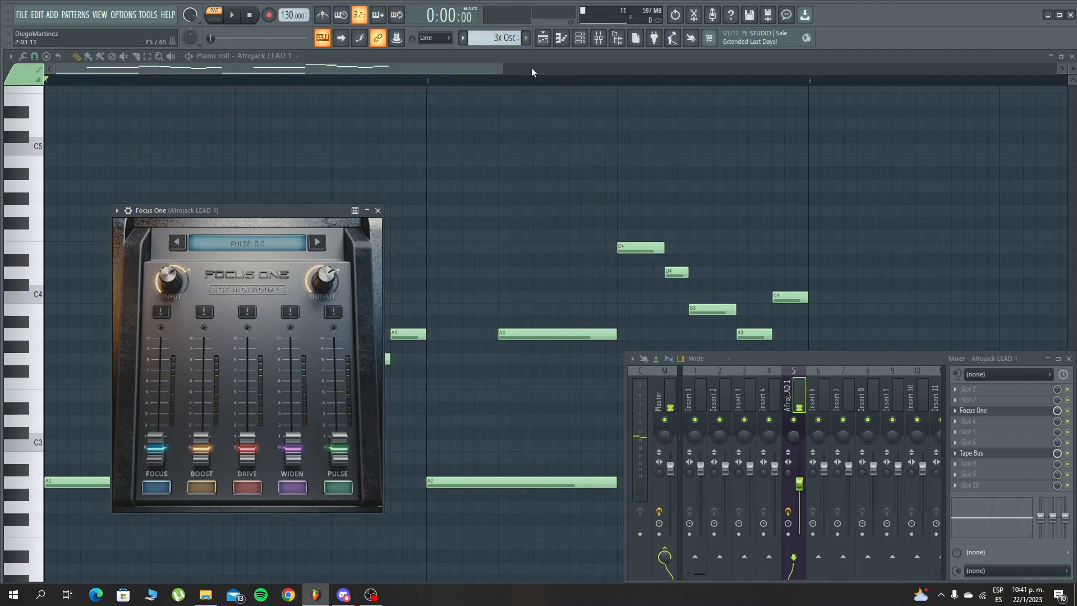
Create automation clips for Focus One's pulse and the Afrojack LEAD 1 volume, and show the Playlist
left_click(399, 38)
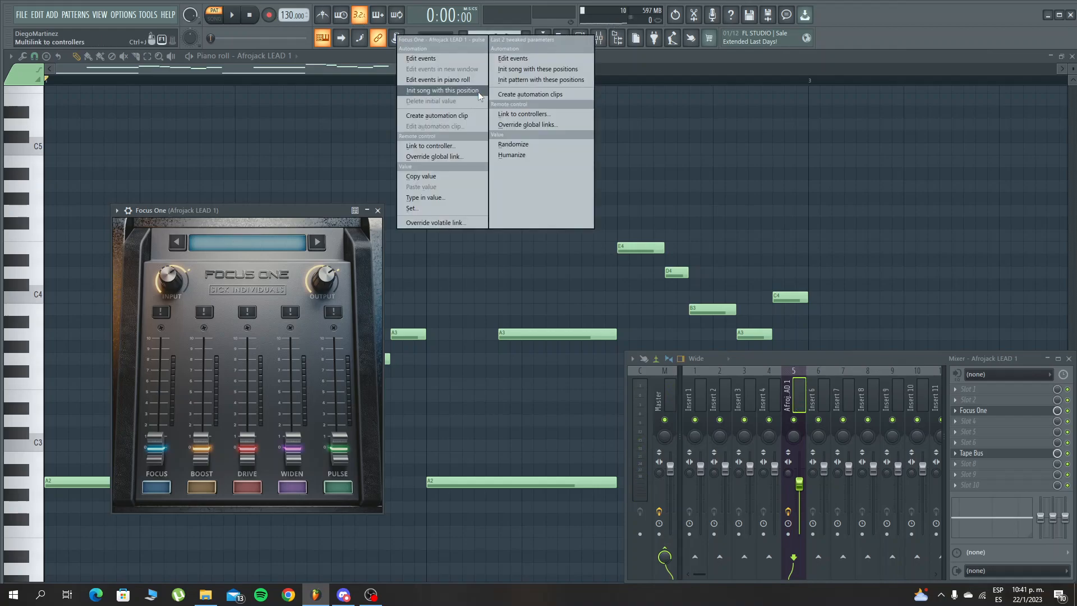
left_click(552, 96)
left_click(543, 38)
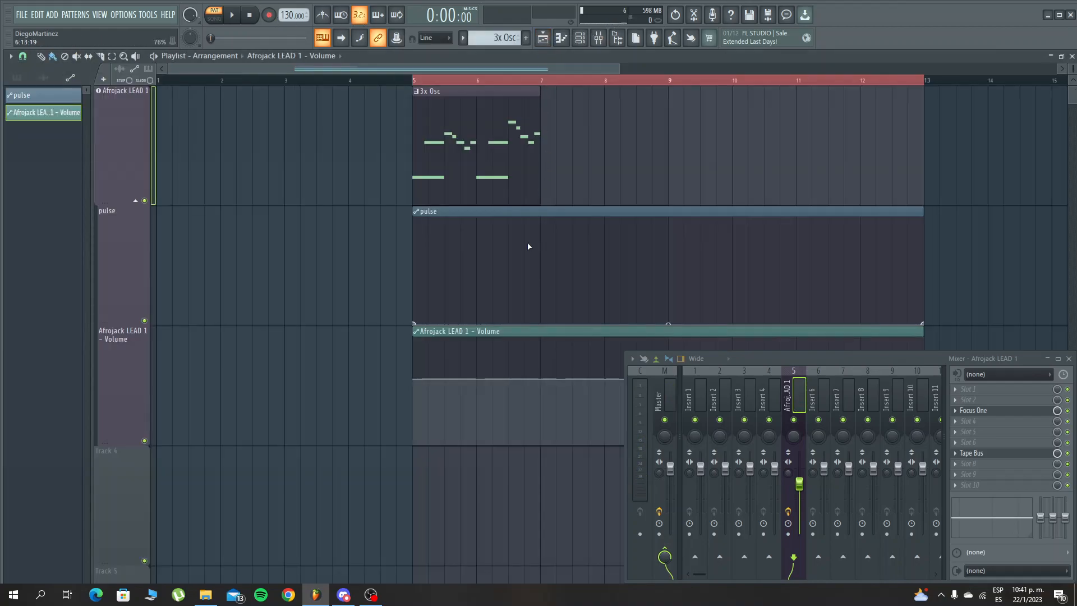
Shape the pulse automation as a square wave, full for the first half and zero for the second half of bars 5 and 6
scroll(786, 286, "down", 1)
scroll(785, 286, "up", 1)
scroll(720, 286, "down", 1)
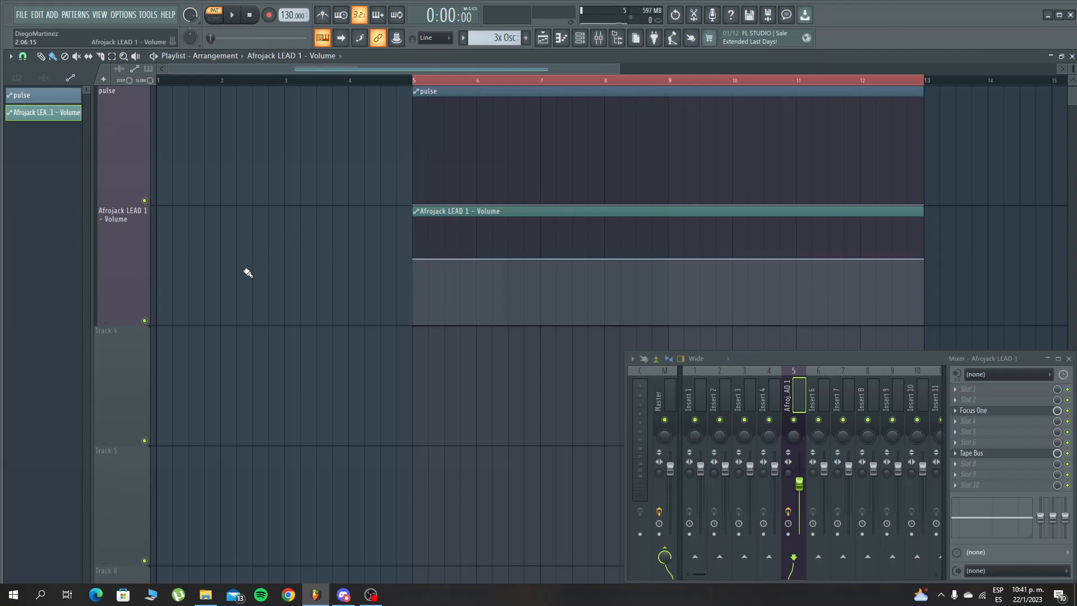
key("z")
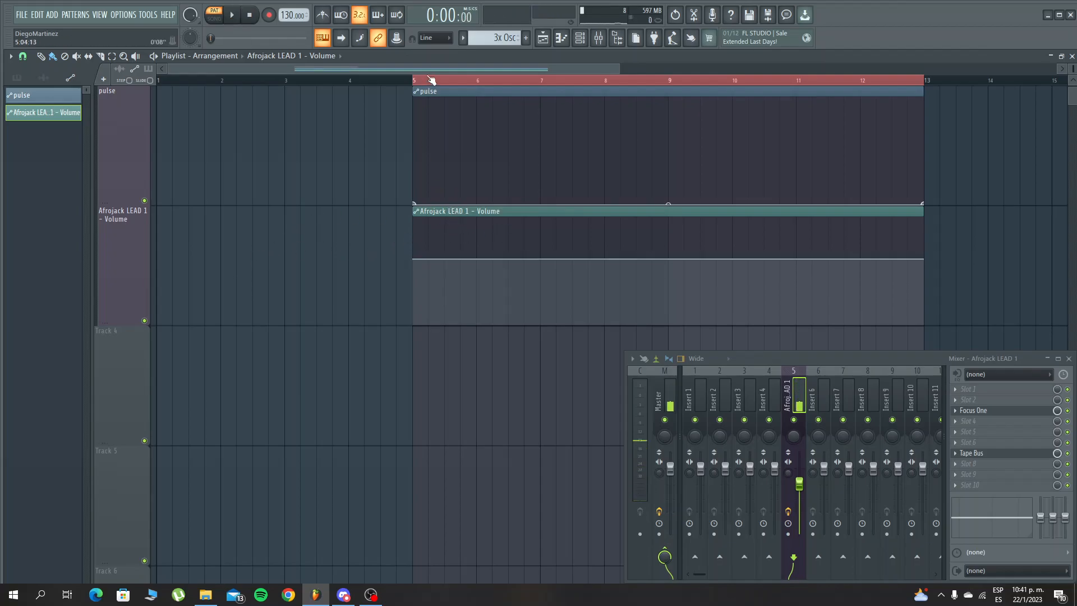
scroll(431, 80, "up", 3)
scroll(411, 243, "up", 1)
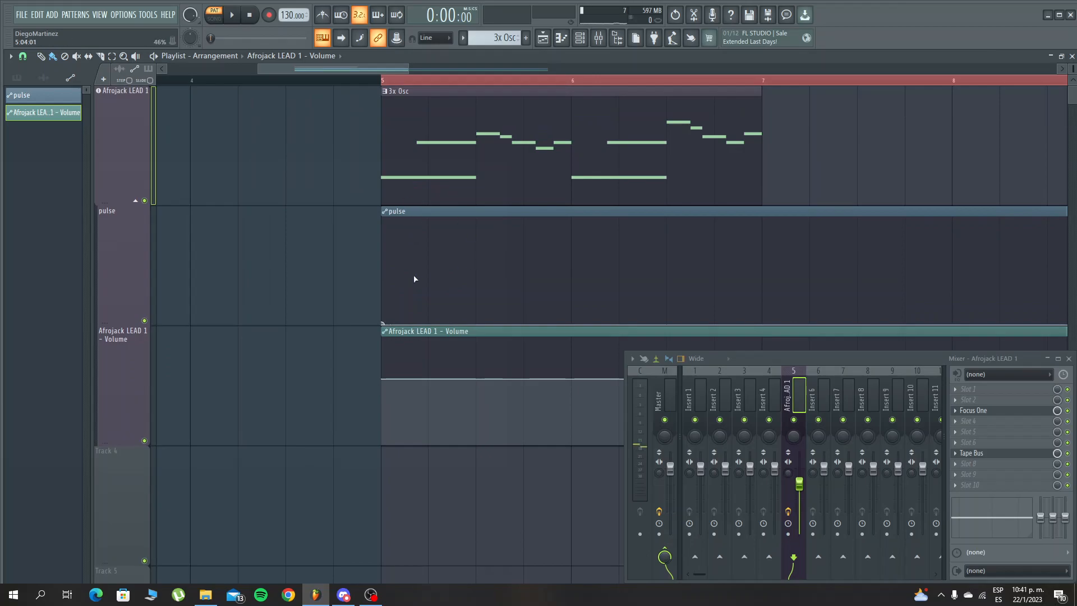
right_click(388, 225)
right_click(475, 221)
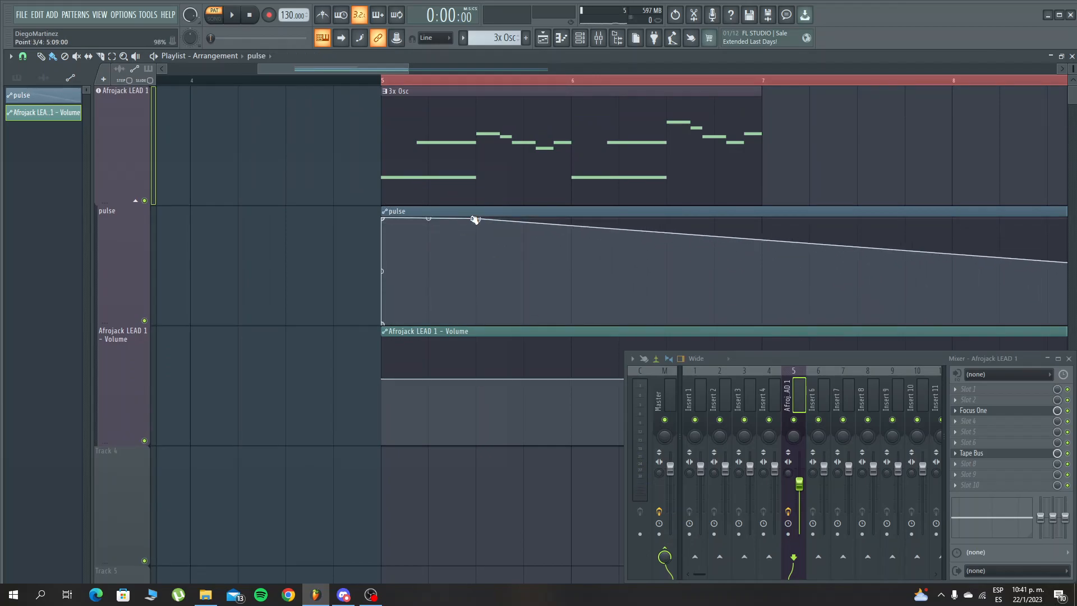
right_click(527, 266)
right_click(571, 278)
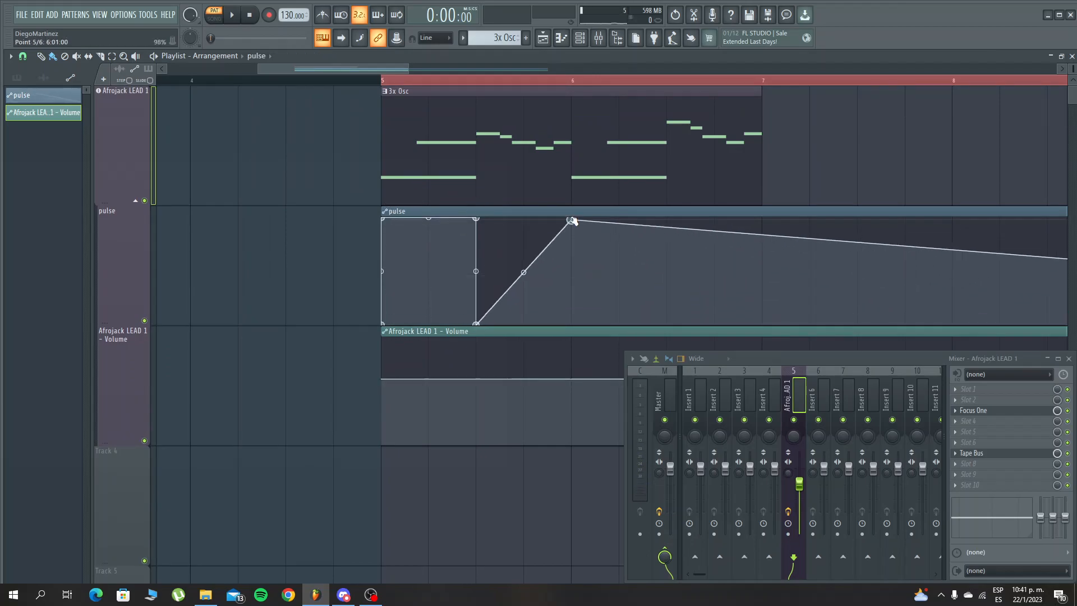
right_click(572, 227)
right_click(664, 226)
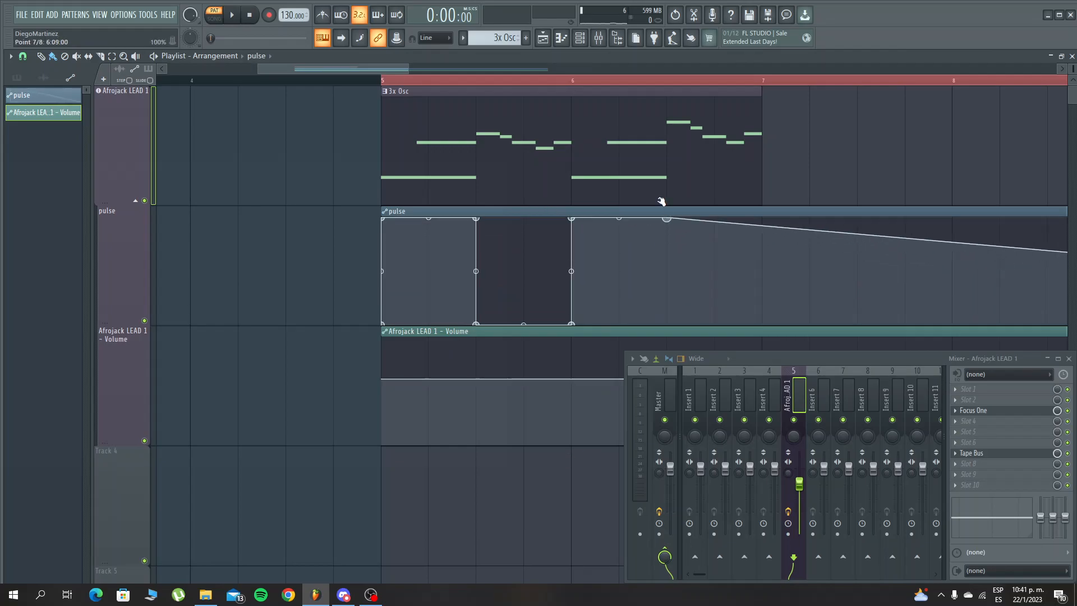
right_click(671, 270)
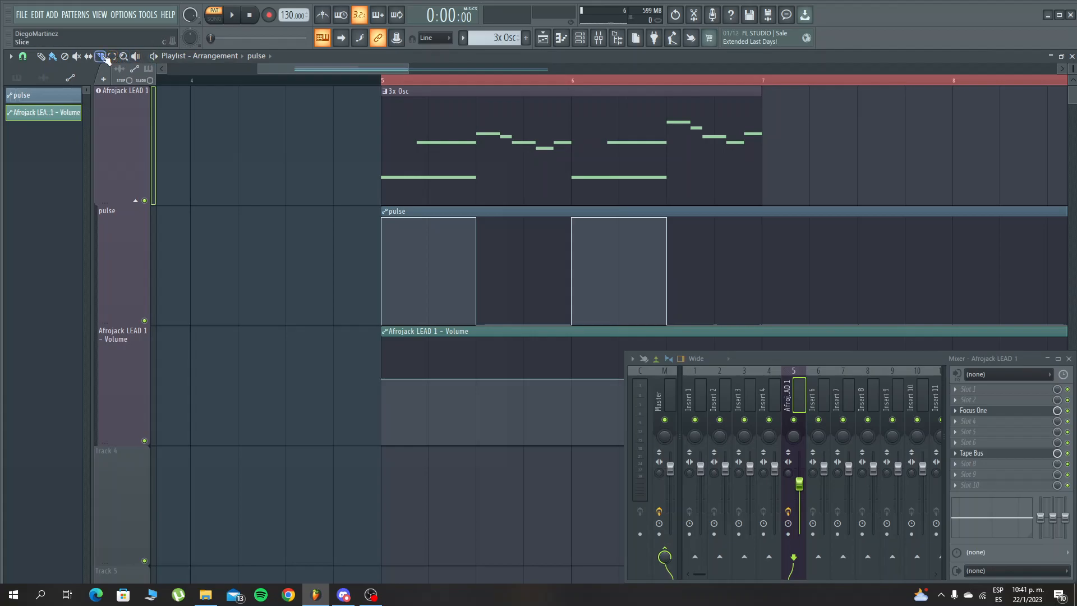
Slice the pulse automation clip at bar 7 and delete the part after it
left_click_drag(768, 306, 768, 305)
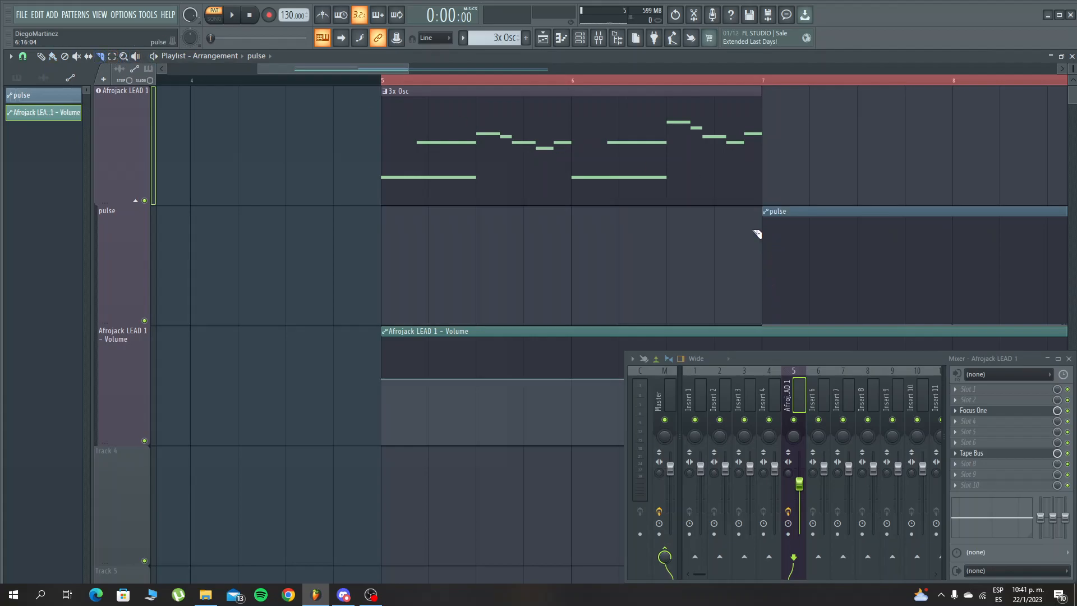
key("ctrl+z")
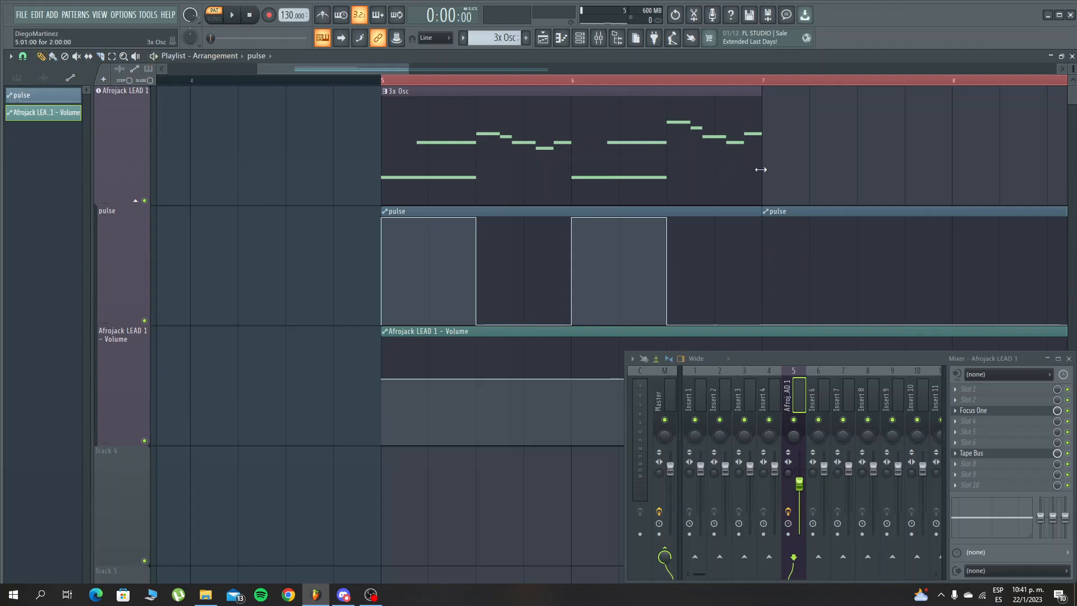
right_click(836, 214)
Place copies of the 3x Osc pattern and the pulse automation clip at bar 7
left_click(753, 158)
left_click(777, 164)
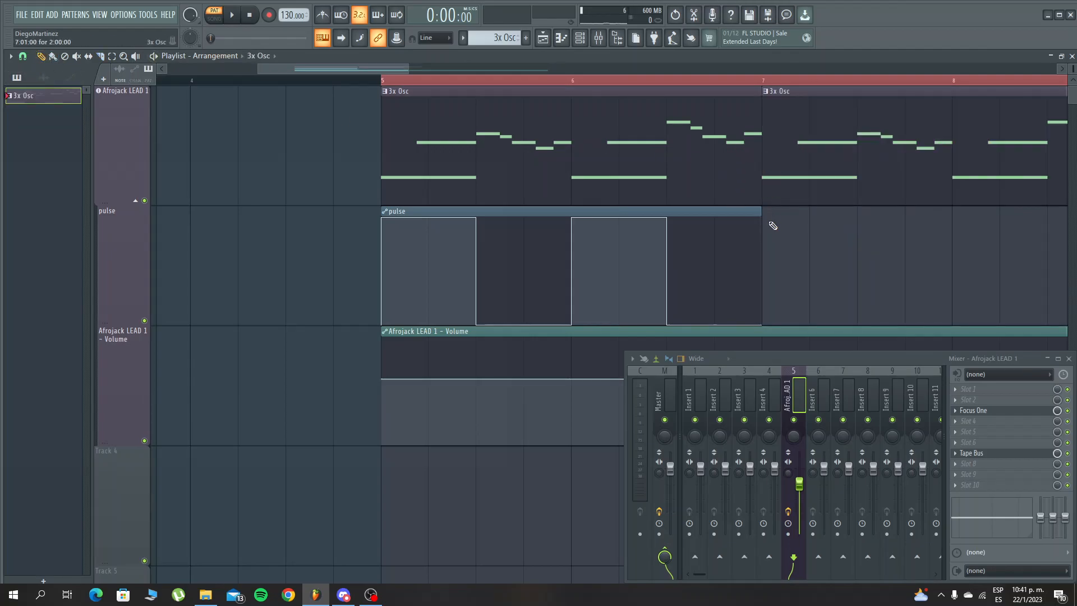
left_click(757, 216)
left_click(768, 220)
scroll(718, 84, "down", 5)
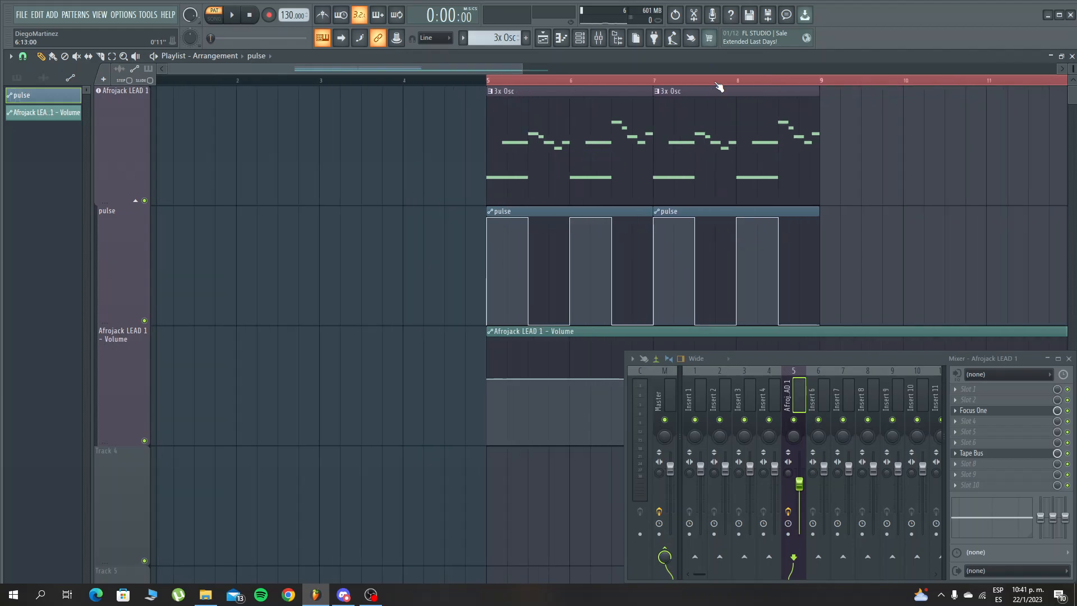
scroll(719, 87, "down", 1)
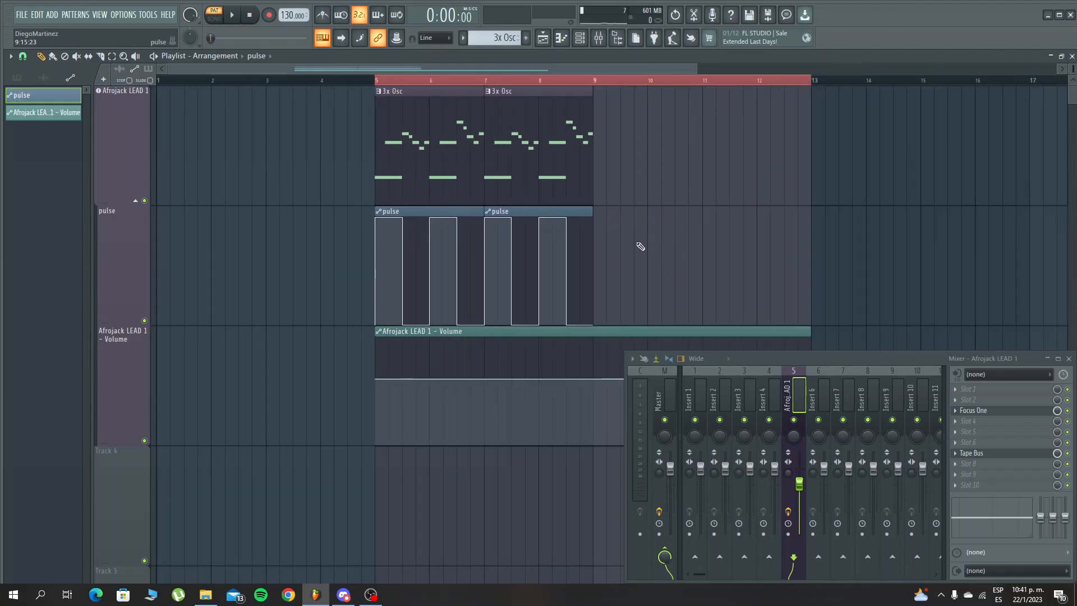
Duplicate the 3x Osc and pulse clips of bars 5 to 8 and place the copies from bar 9
left_click_drag(571, 198, 387, 255)
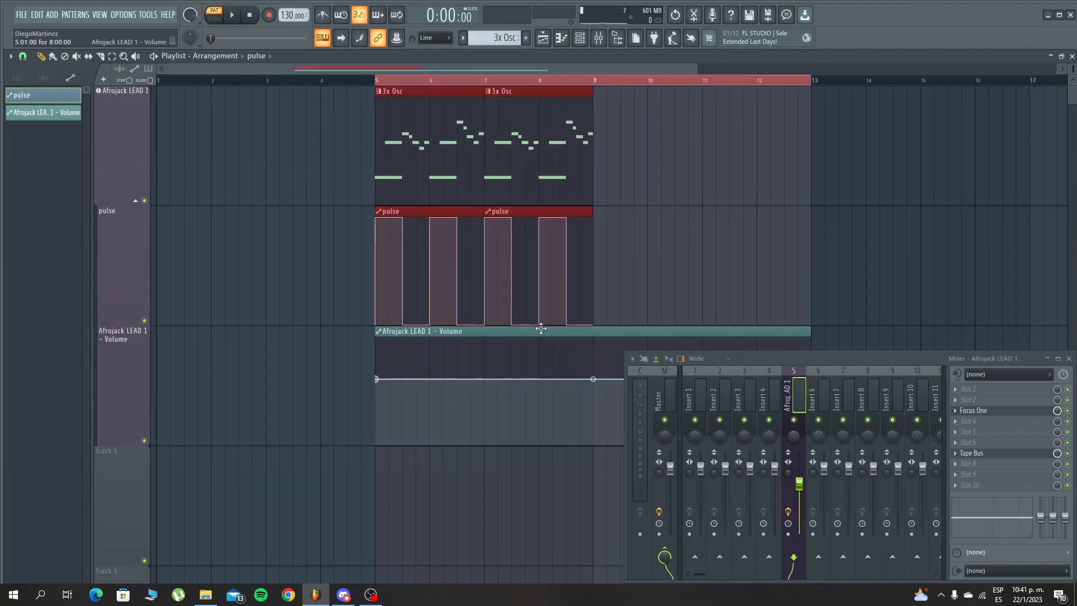
left_click(670, 257, "ctrl")
key("ctrl+v")
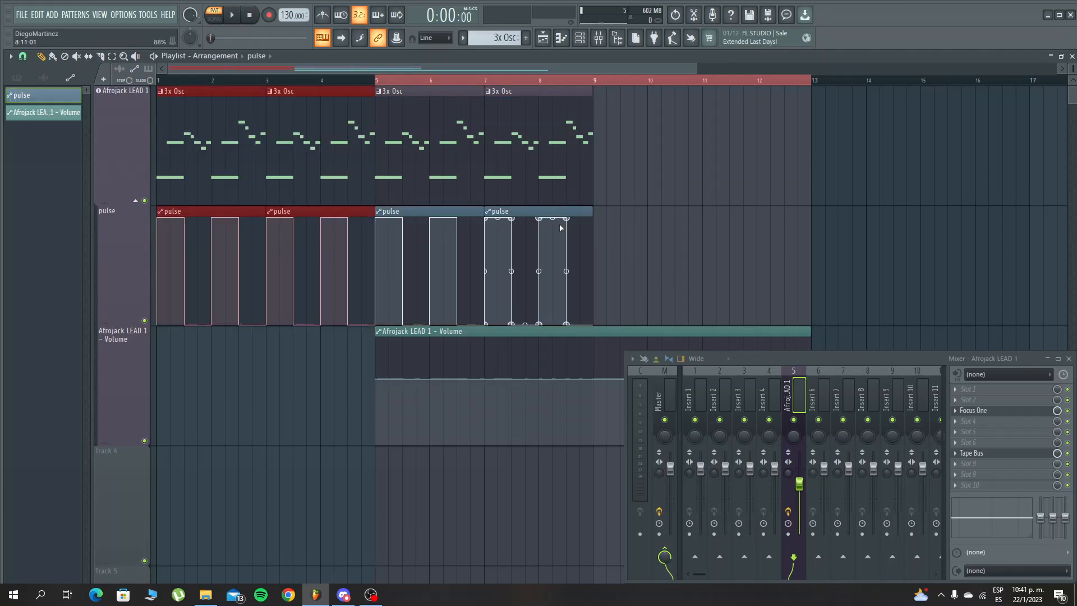
left_click_drag(171, 94, 607, 95)
Switch playback to song mode and listen to the arrangement from bar 5
left_click(218, 19)
key("space")
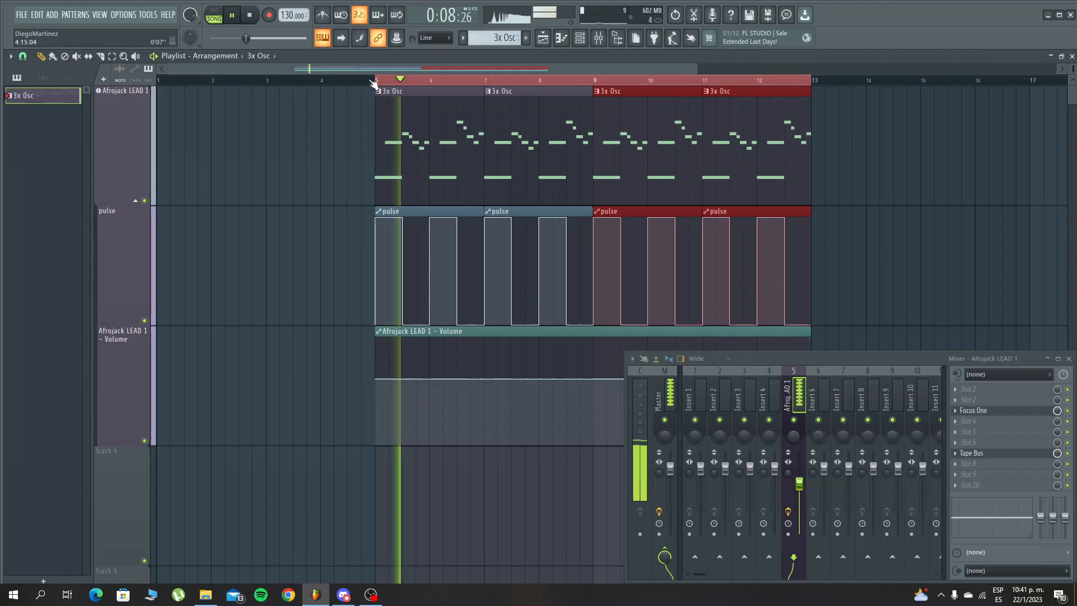
scroll(397, 88, "up", 4)
scroll(397, 88, "up", 1)
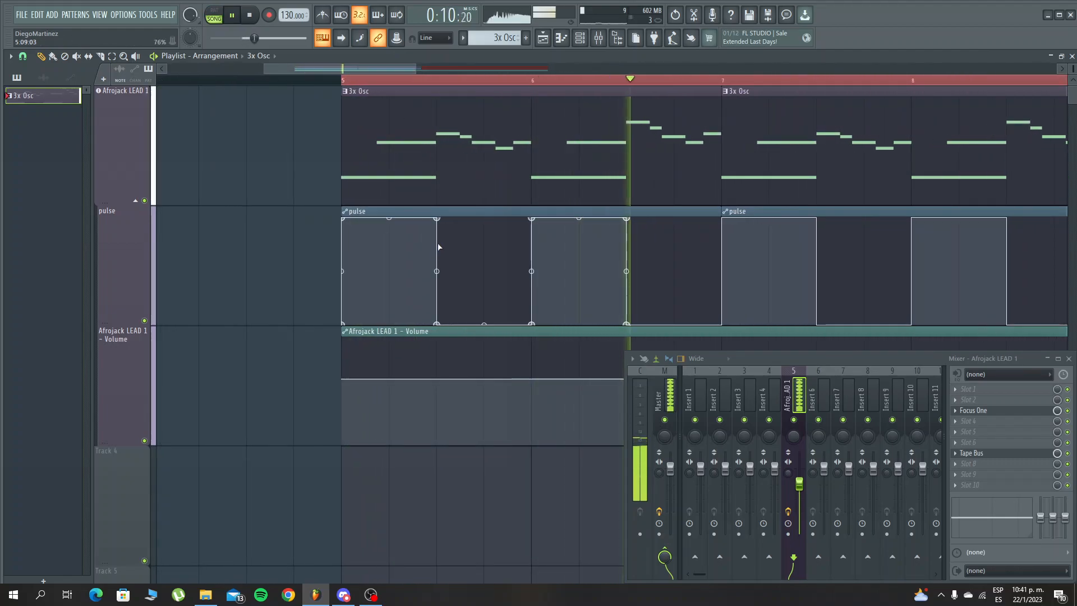
scroll(393, 255, "down", 1)
key("space")
Try adding a 100% point halfway through bar 5 of the Afrojack LEAD 1 volume automation, and delete that point again
right_click(344, 260)
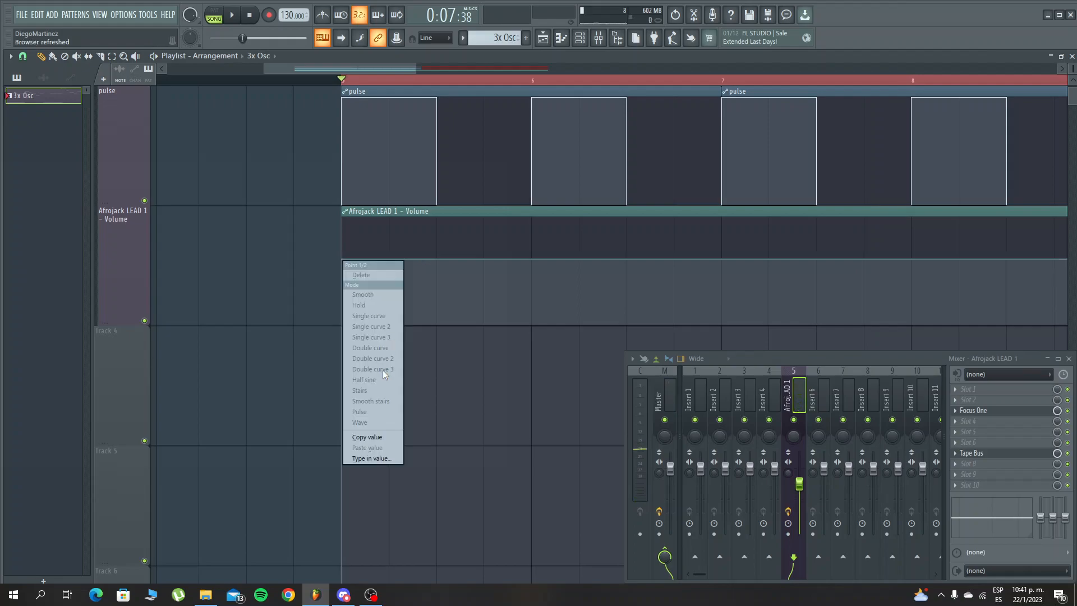
left_click(378, 438)
left_click_drag(436, 258, 436, 217)
key("space")
key("space")
right_click(436, 219)
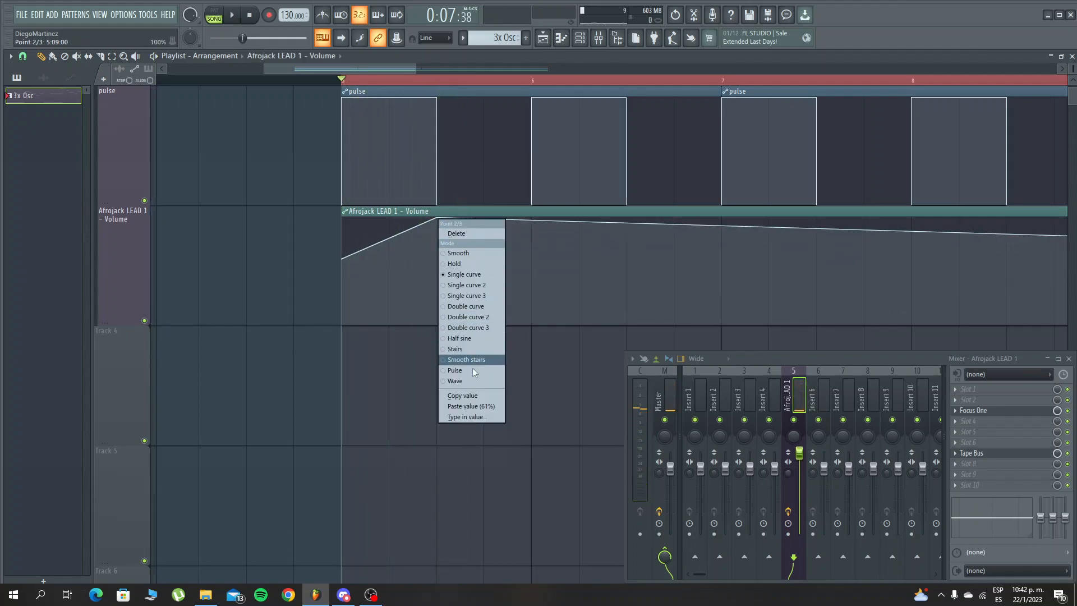
left_click(475, 417)
left_click(399, 415)
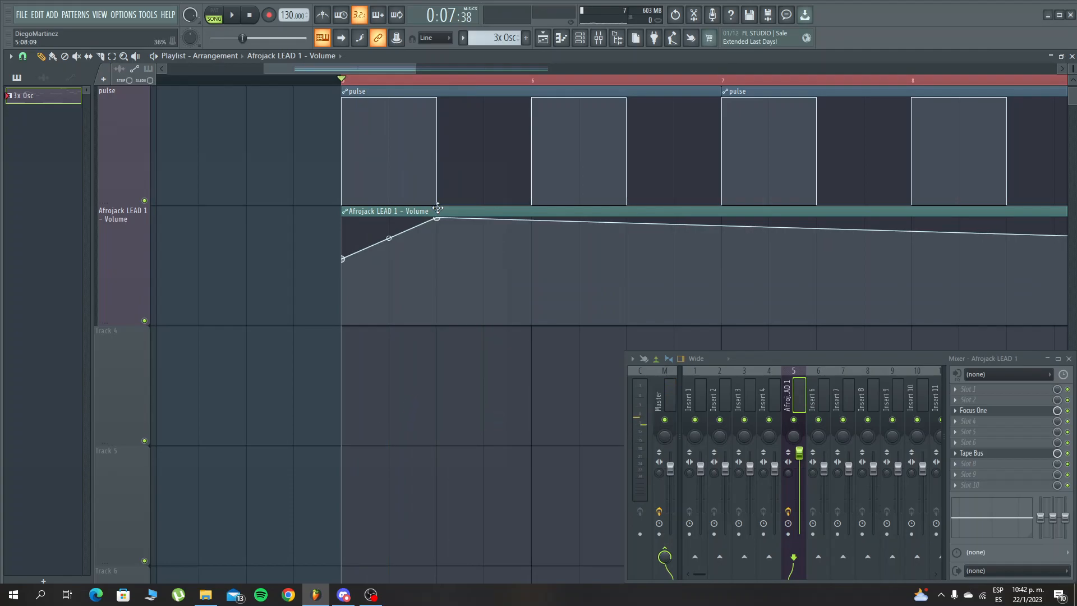
right_click(436, 220)
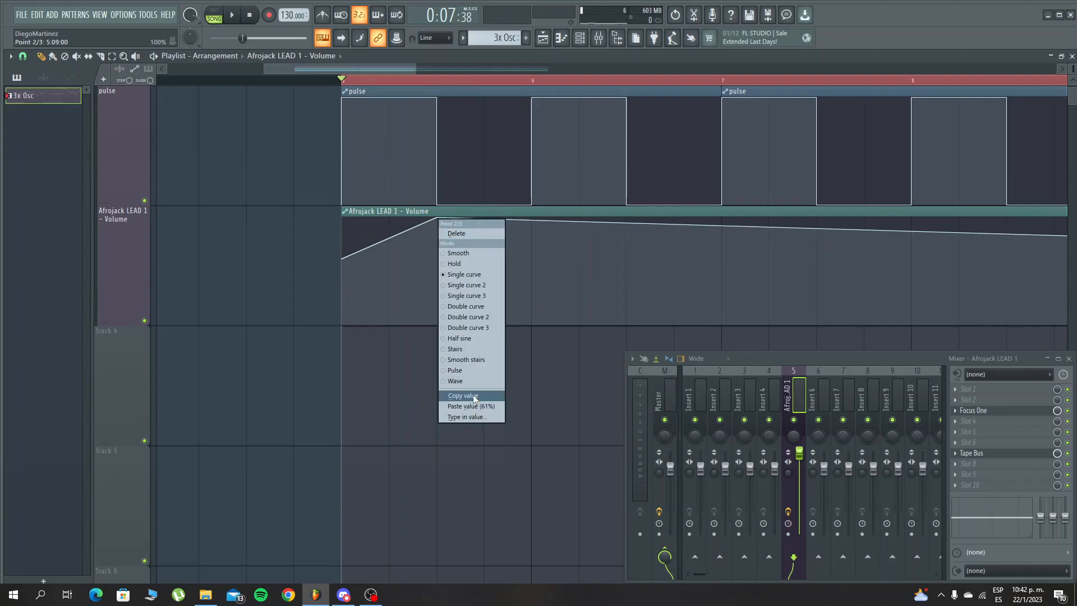
left_click(470, 231)
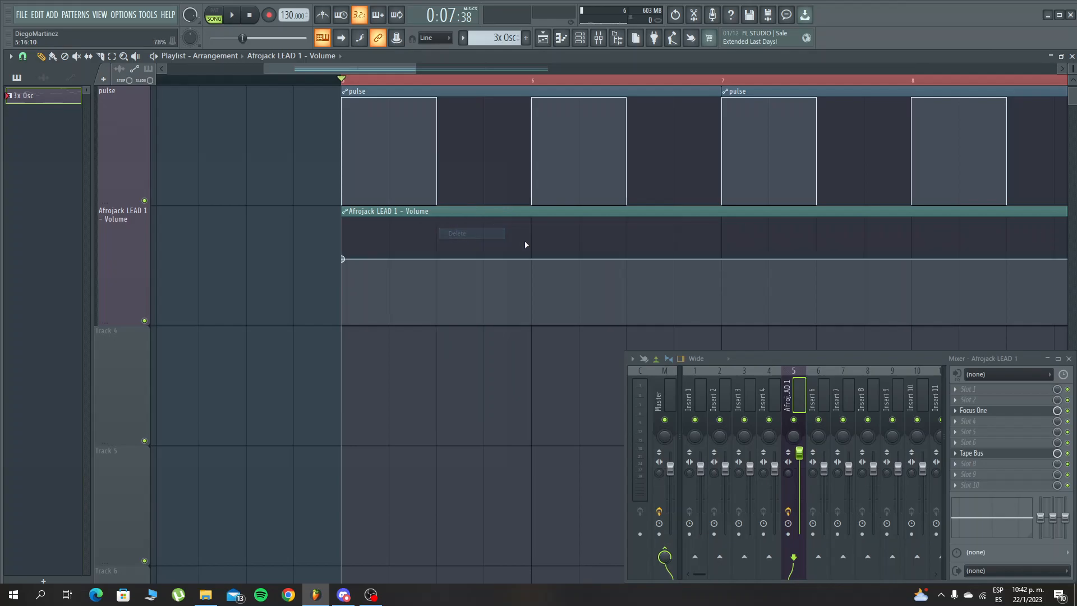
Delete the Afrojack LEAD 1 - Volume automation track and listen to the arrangement from bar 5
right_click(123, 268)
left_click(157, 453)
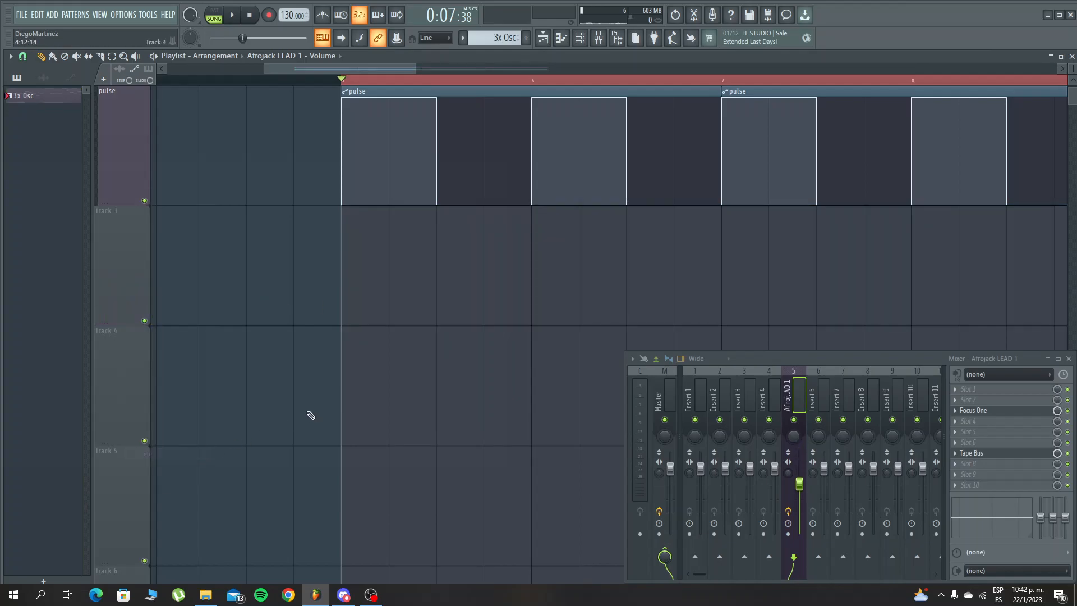
key("space")
scroll(482, 81, "down", 2)
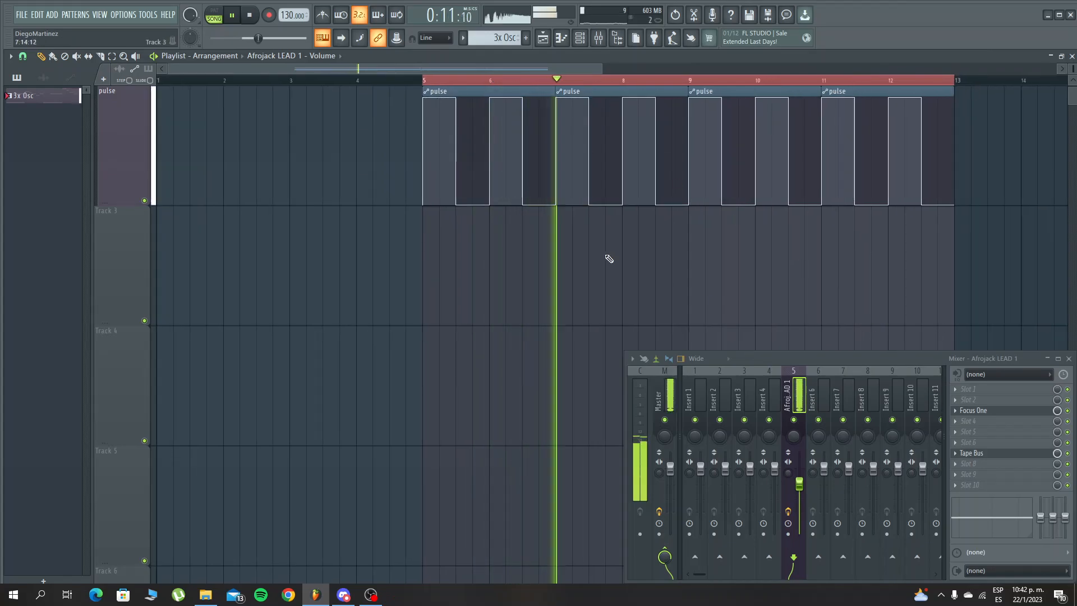
key("space")
key("ctrl+z")
Open Tape Bus on the Afrojack LEAD 1 insert, set its fader to 0 dB, and raise it to about 17.7 dB during playback
left_click(1016, 455)
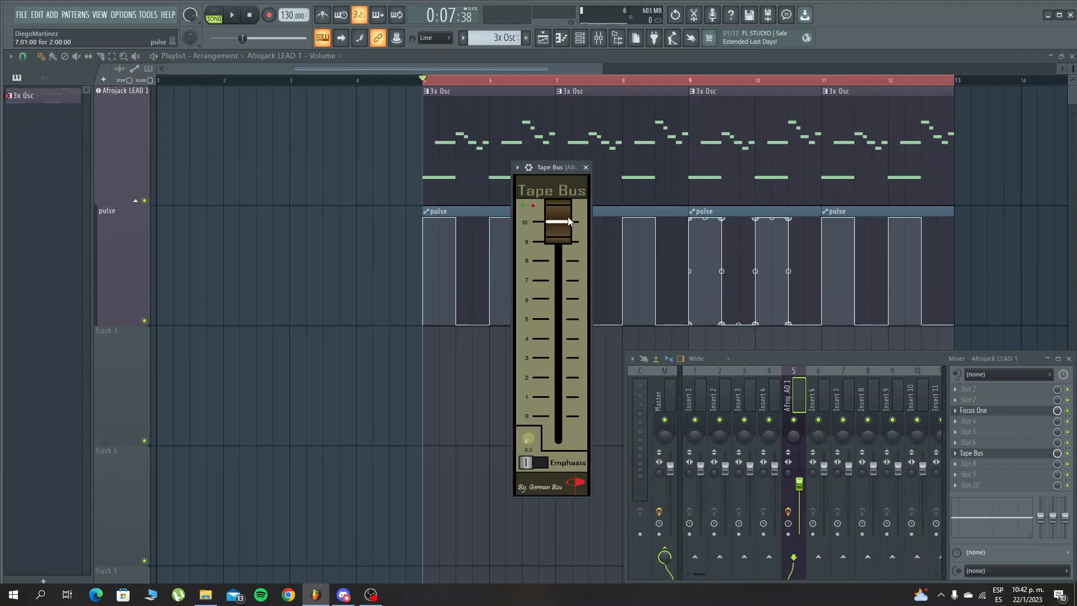
left_click_drag(567, 222, 573, 456)
key("space")
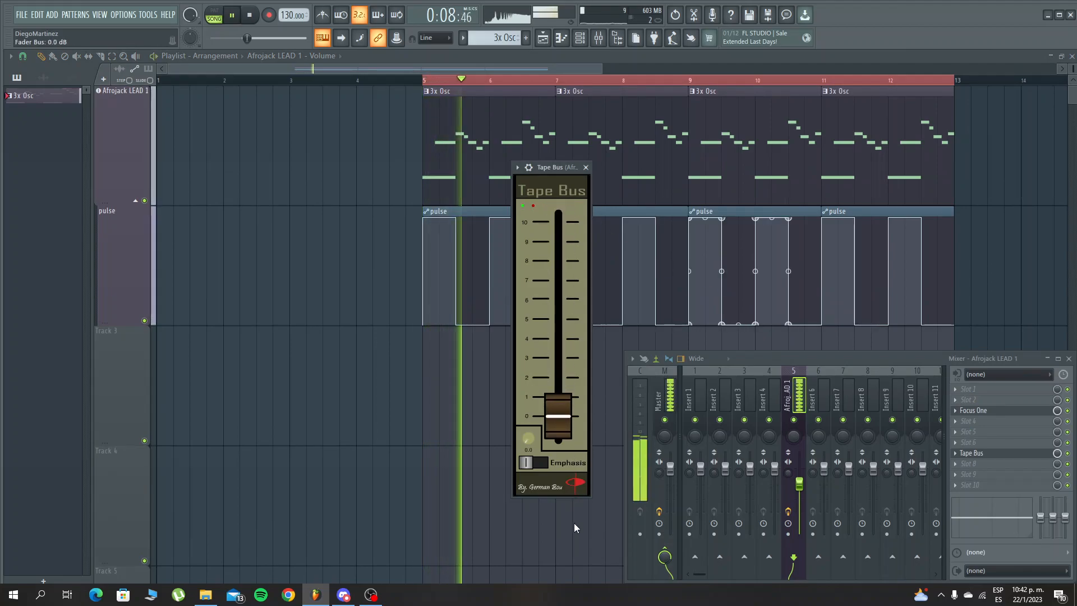
key("space")
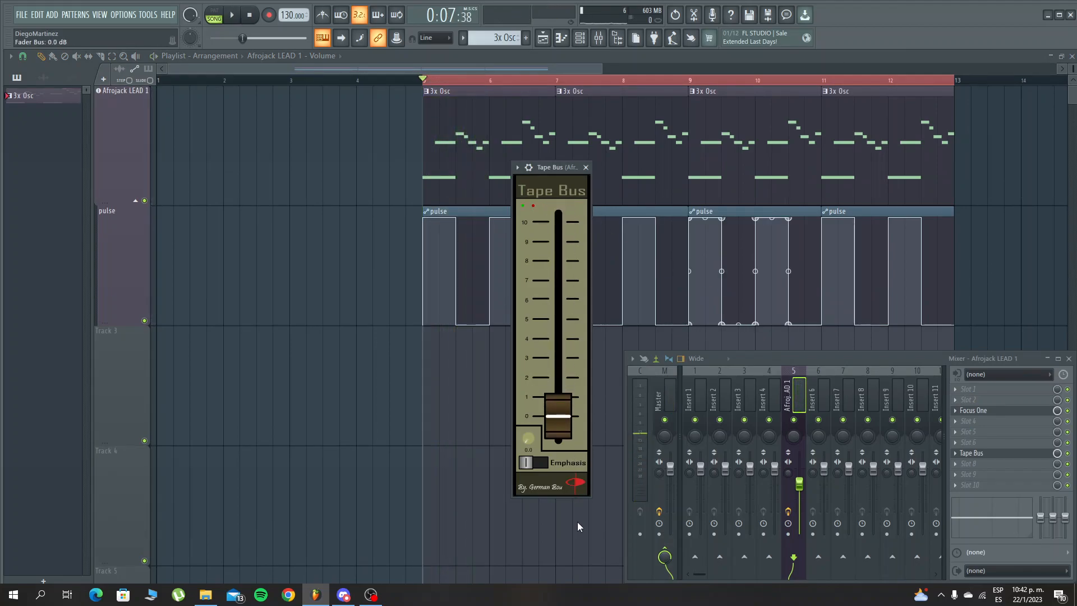
key("space")
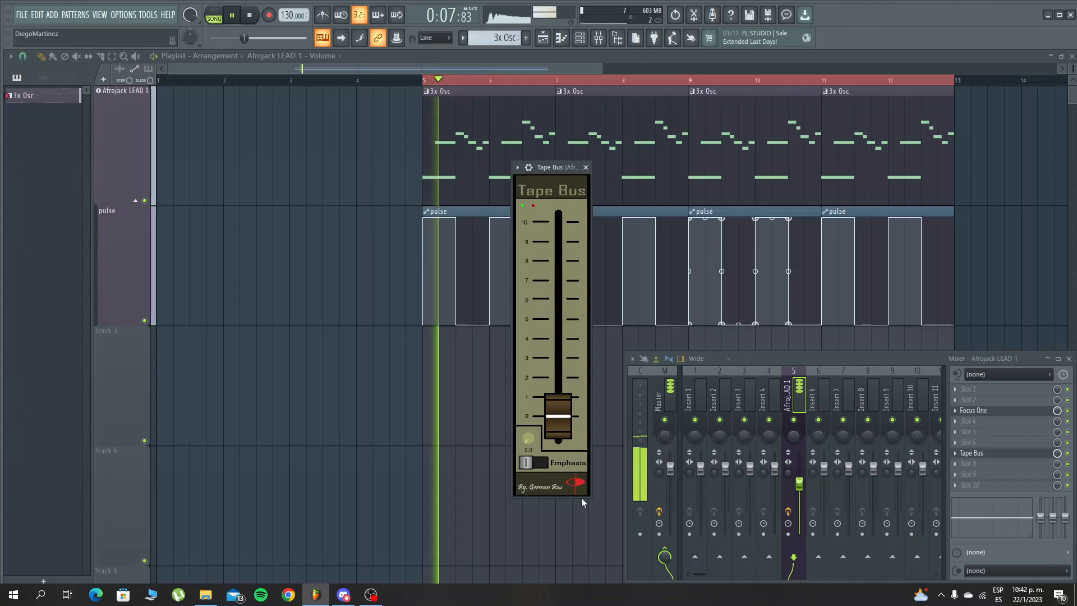
left_click_drag(570, 432, 560, 227)
key("space")
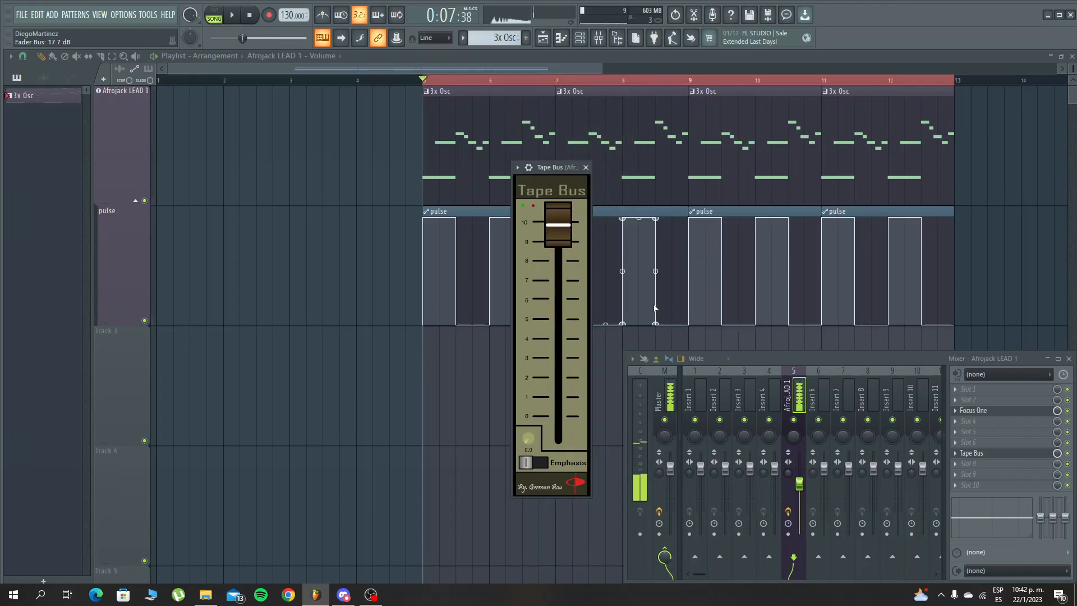
Open the Spectrum Analyzer on the Master insert
left_click(675, 382)
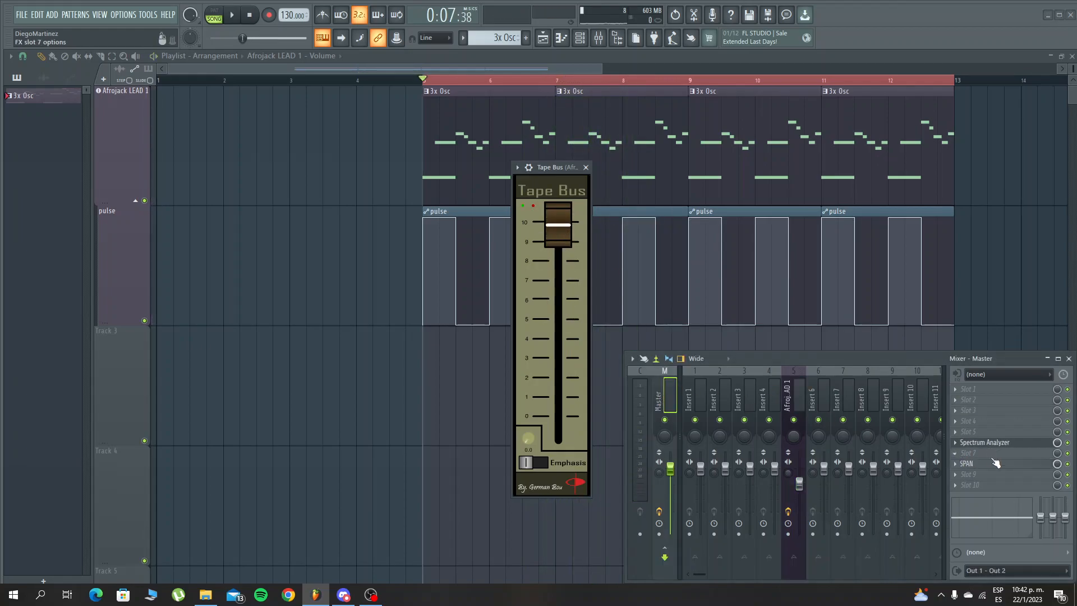
left_click(798, 395)
left_click(990, 443)
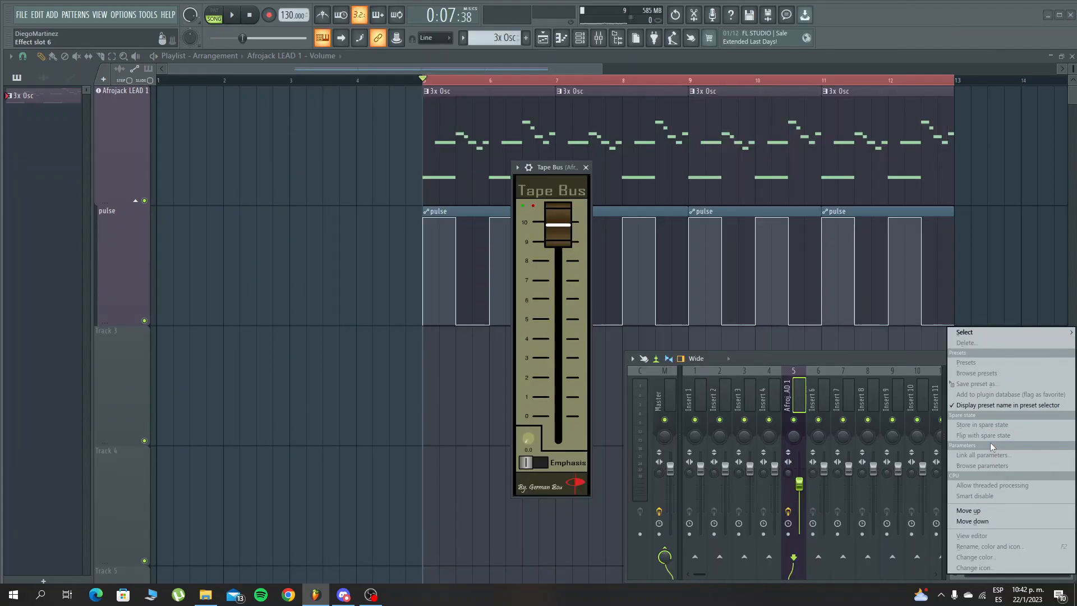
key("Escape")
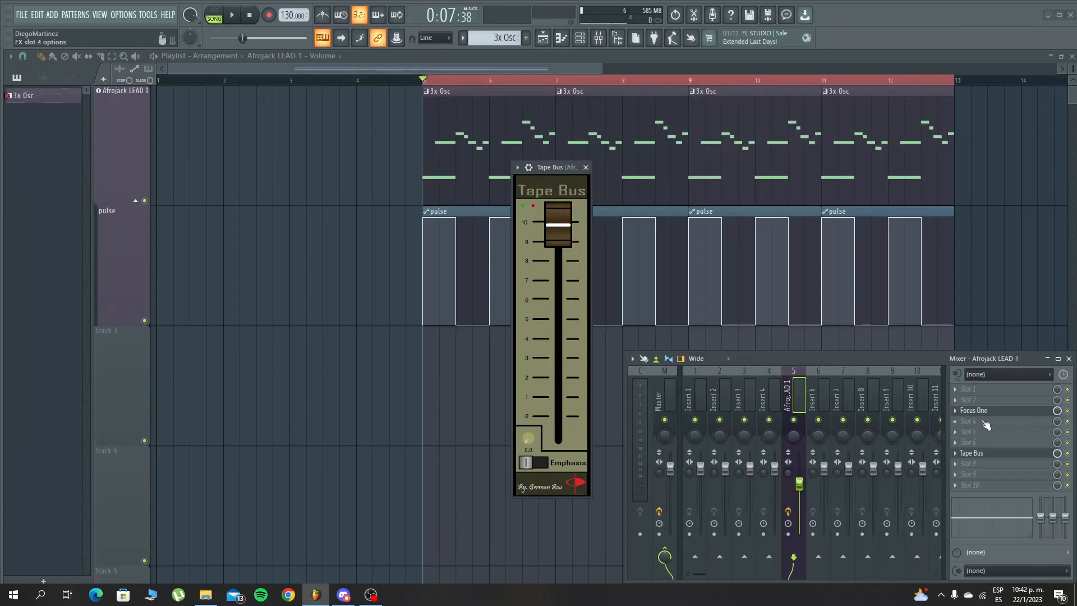
left_click(660, 402)
left_click(986, 445)
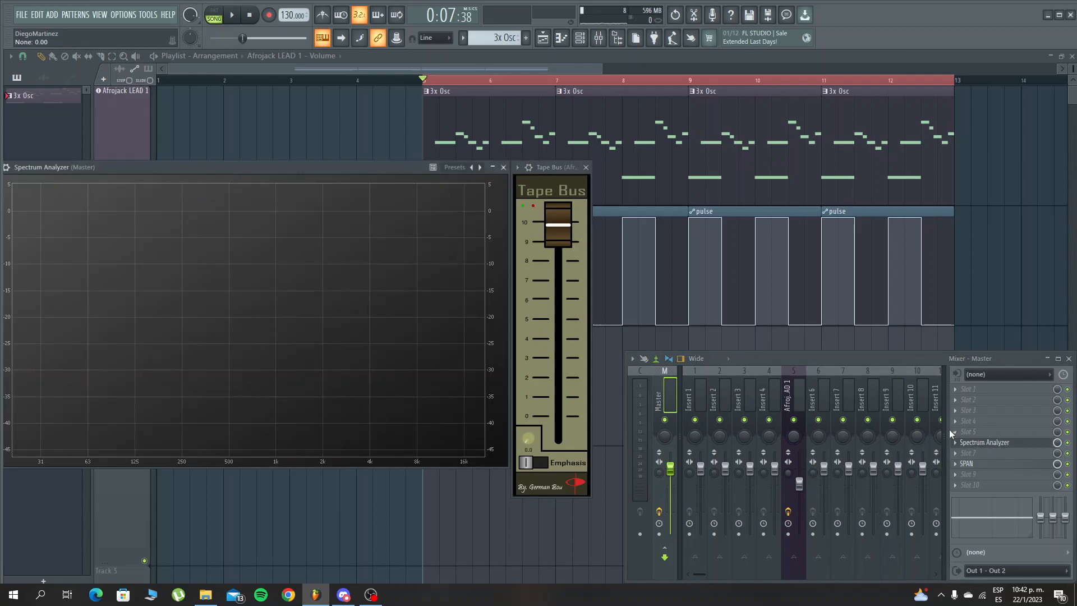
Set the Tape Bus fader to 0 dB and raise it to about 14.9 dB during playback while watching the spectrum
key("space")
left_click_drag(561, 231, 569, 486)
key("space")
key("space")
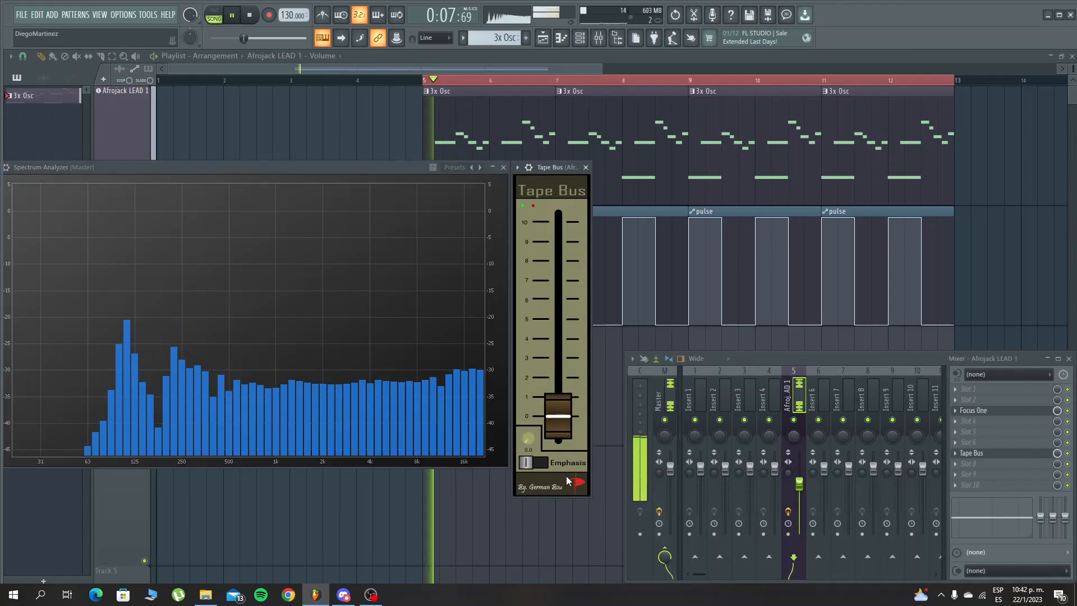
left_click_drag(569, 429, 570, 233)
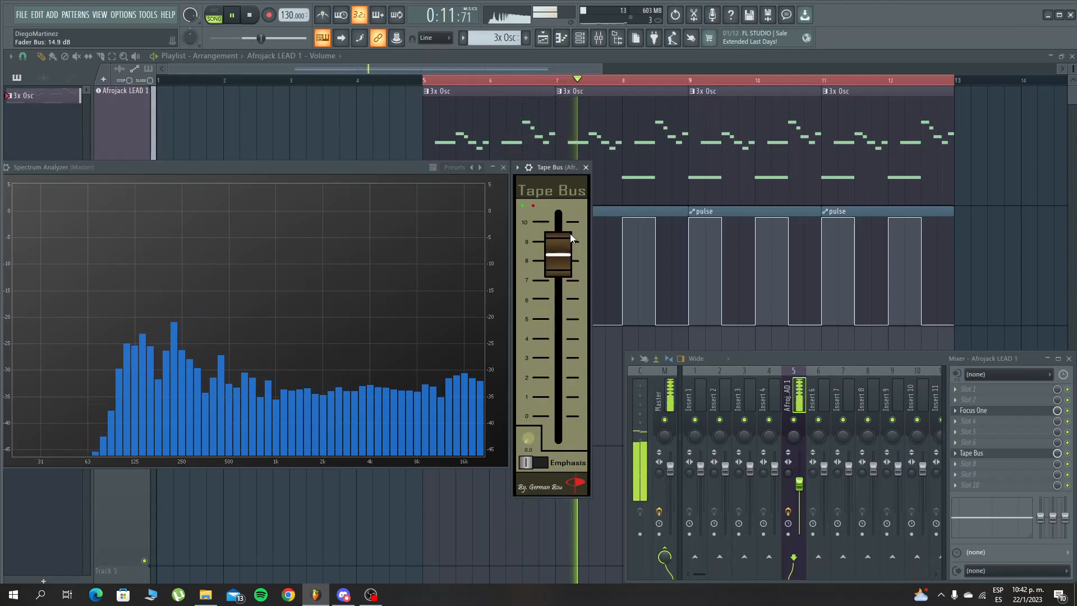
key("space")
Replay the arrangement from bar 5 and raise the Tape Bus fader to 18.0 dB while comparing the spectrum
key("space")
key("space")
key("space")
key("space")
key("space")
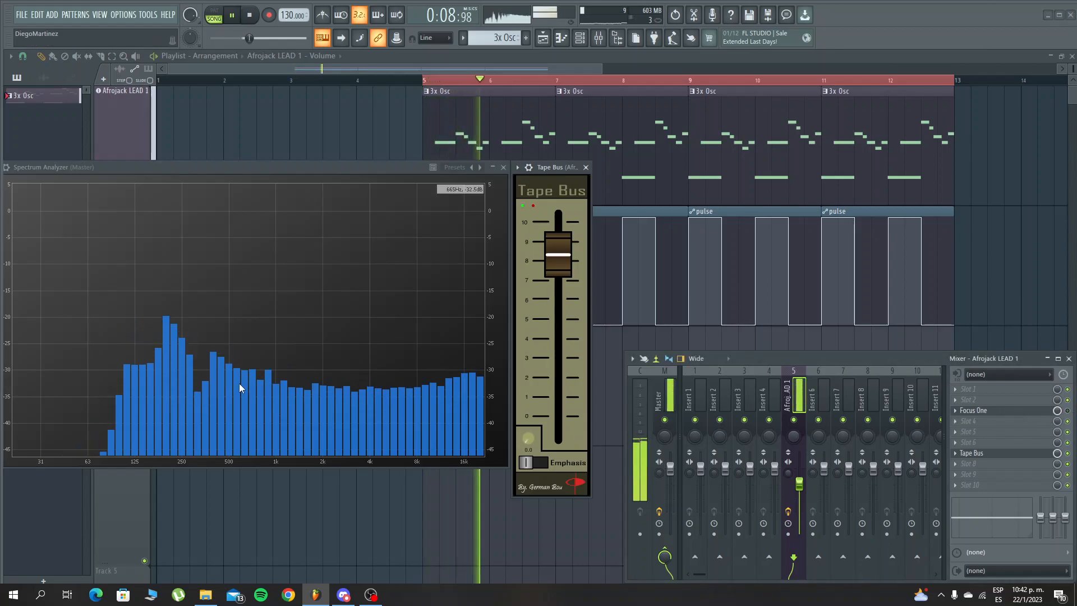
left_click_drag(567, 260, 564, 202)
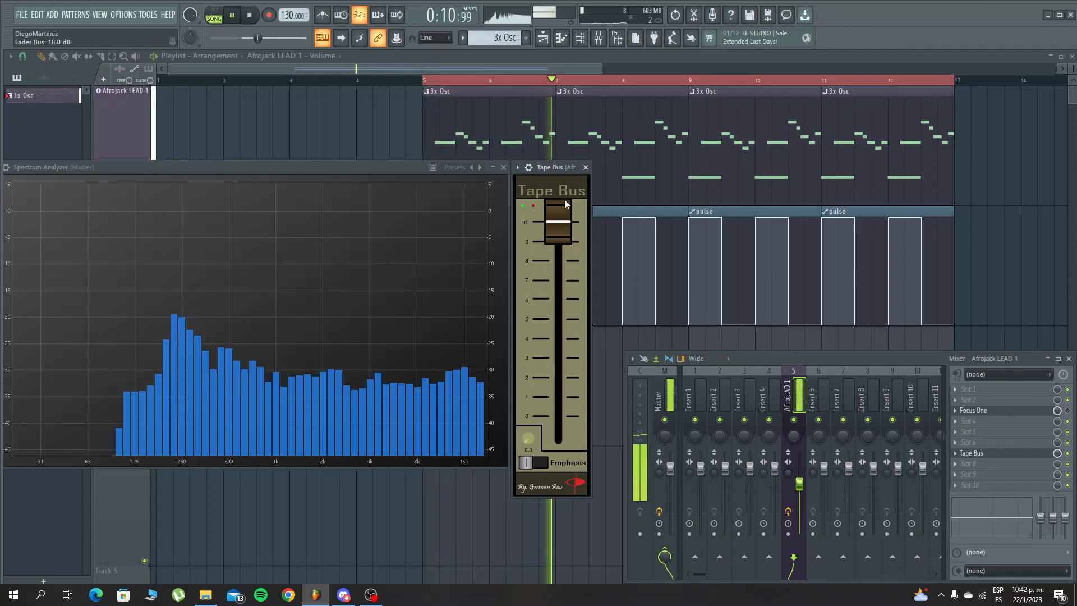
key("space")
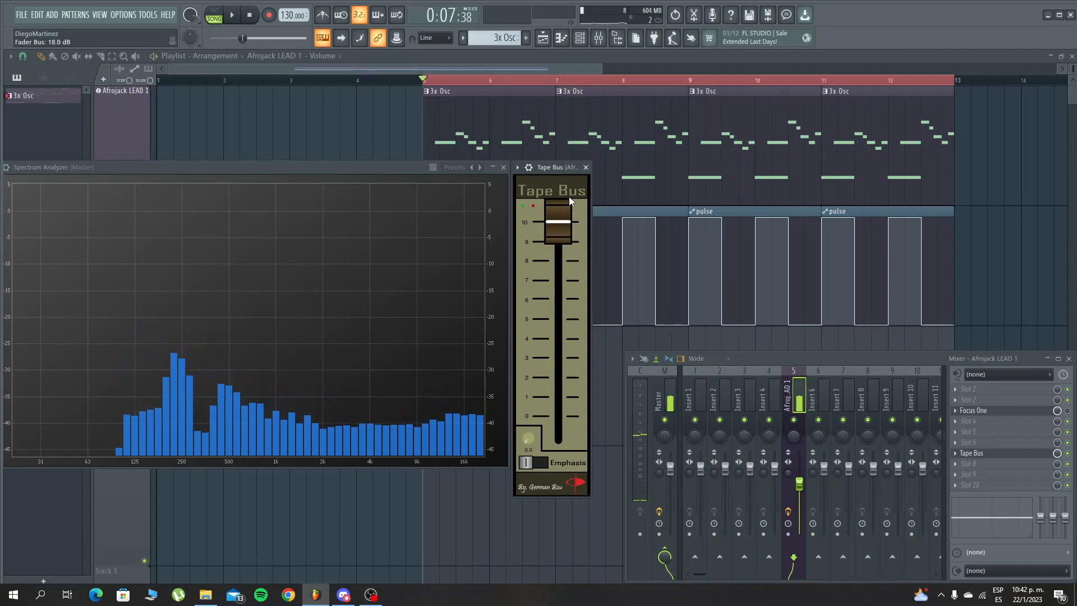
Lower the Tape Bus fader to 0 dB during playback, and replay the arrangement while raising the fader back to the top of its scale
mouse_move(632, 319)
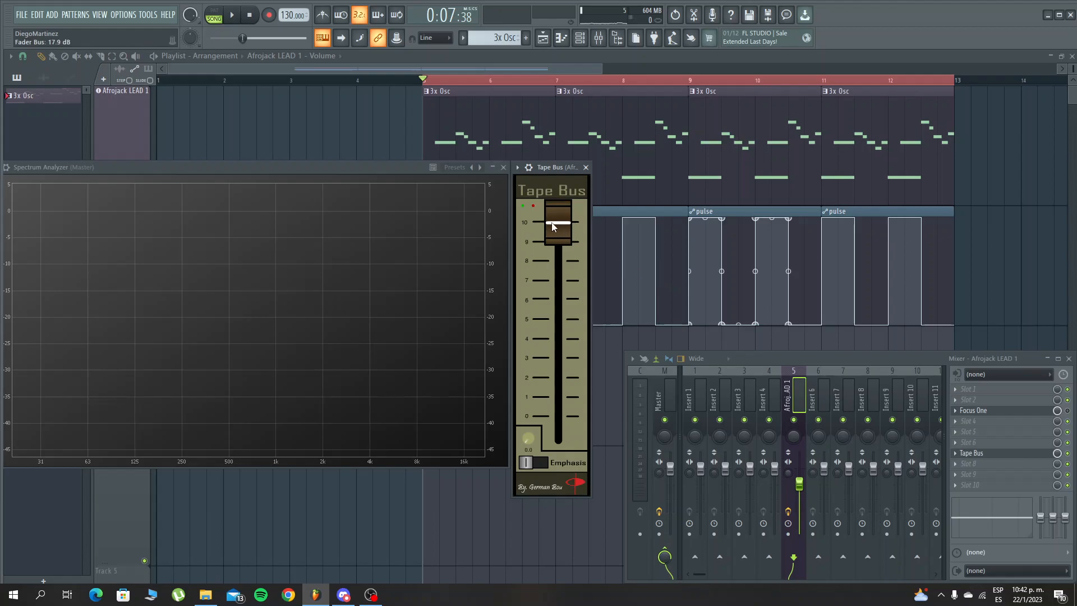
key("space")
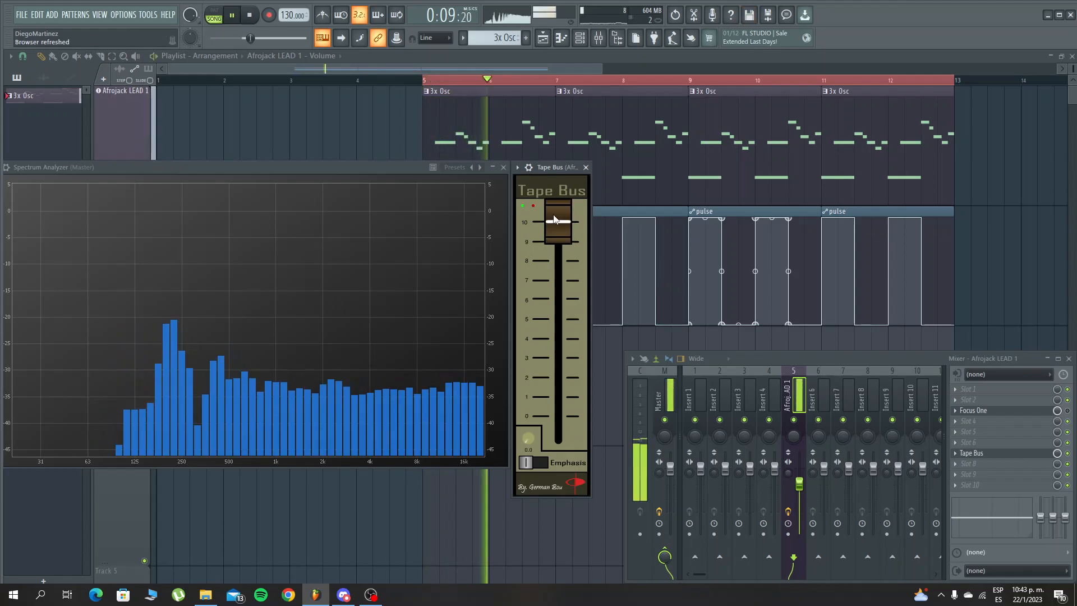
left_click_drag(554, 218, 560, 464)
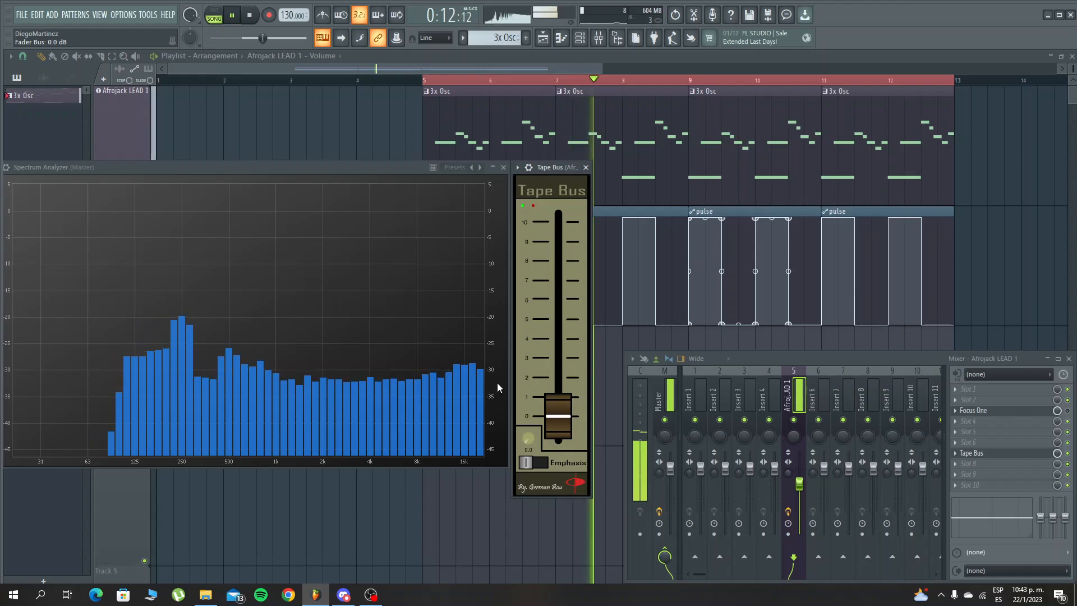
key("space")
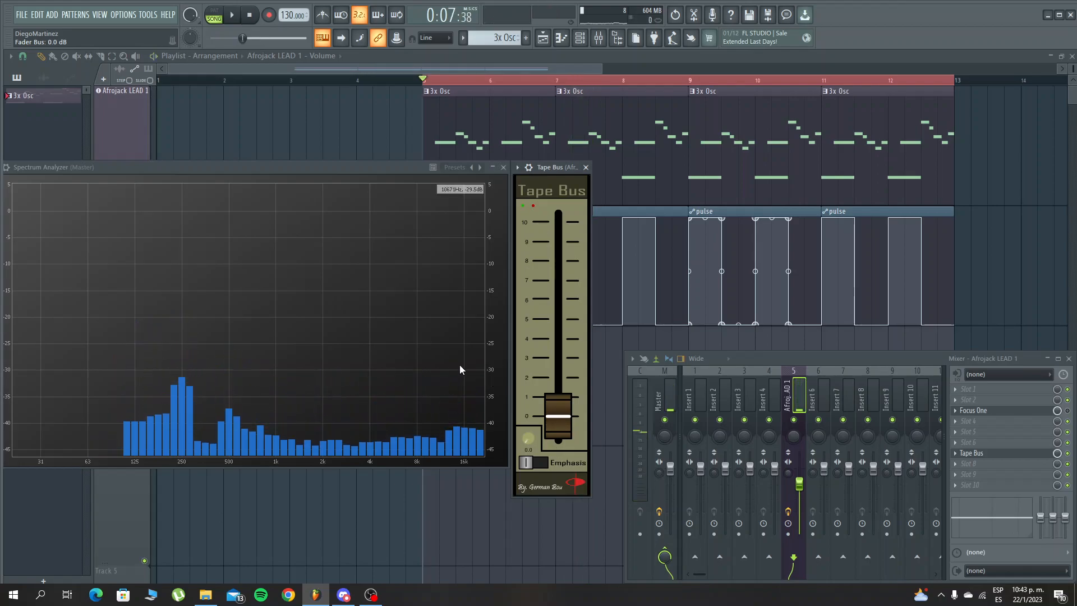
key("space")
left_click_drag(552, 417, 550, 213)
key("space")
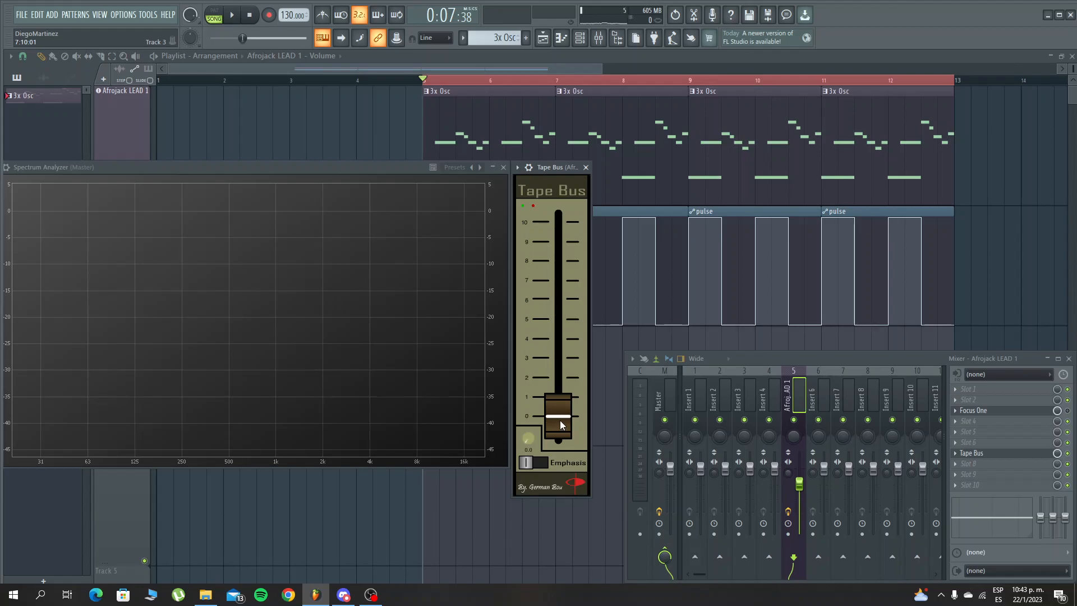
Play the arrangement with the Tape Bus fader at 0 and raise it to about the 7 mark
key("space")
left_click_drag(560, 420, 571, 543)
left_click_drag(553, 428, 565, 273)
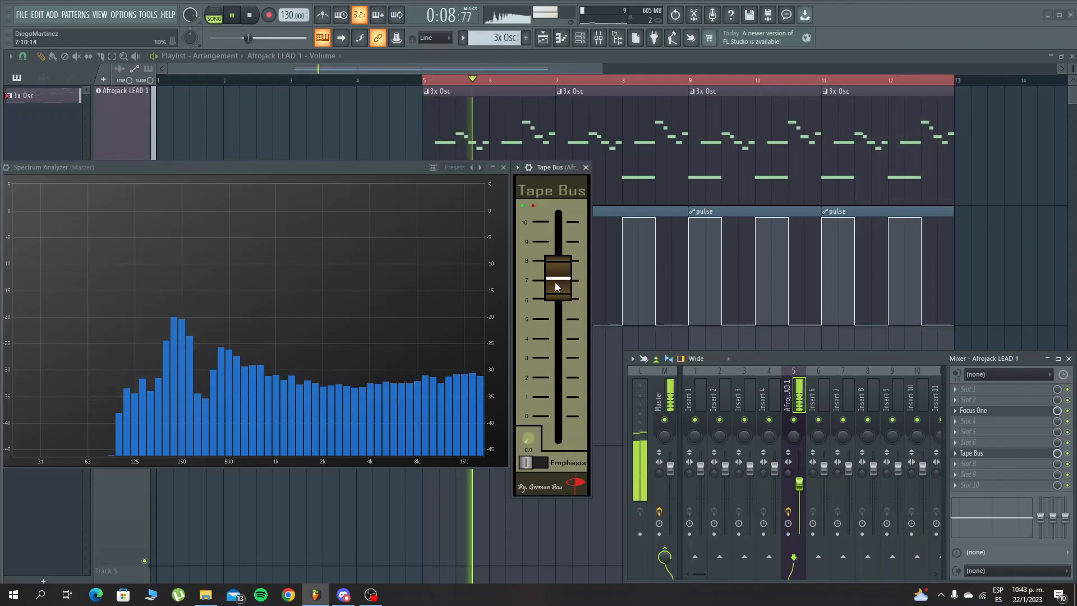
key("space")
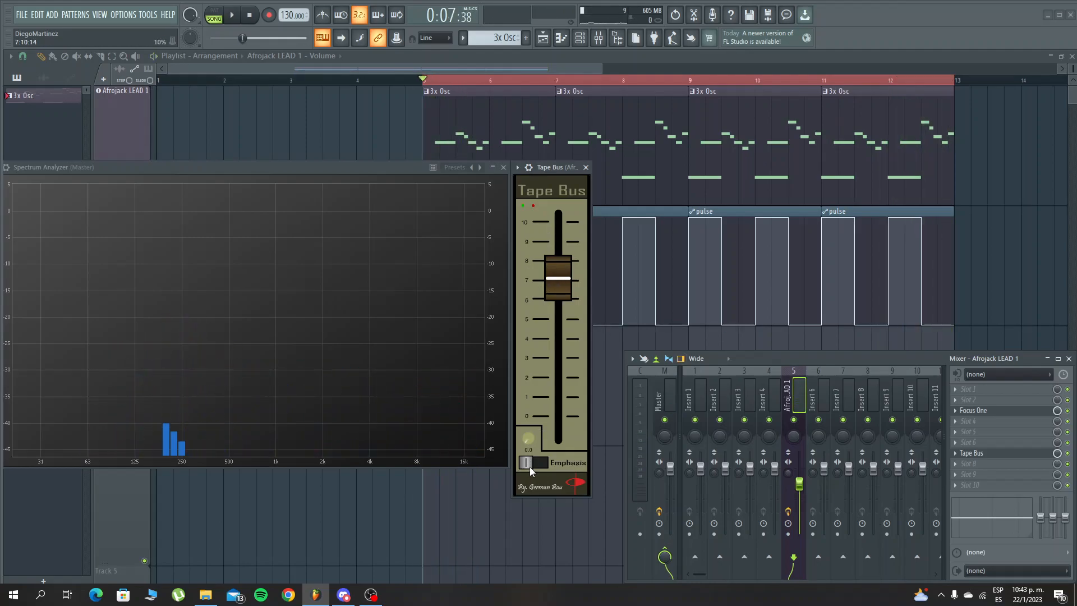
Switch on Emphasis in Tape Bus and listen to the arrangement while checking the spectrum
key("space")
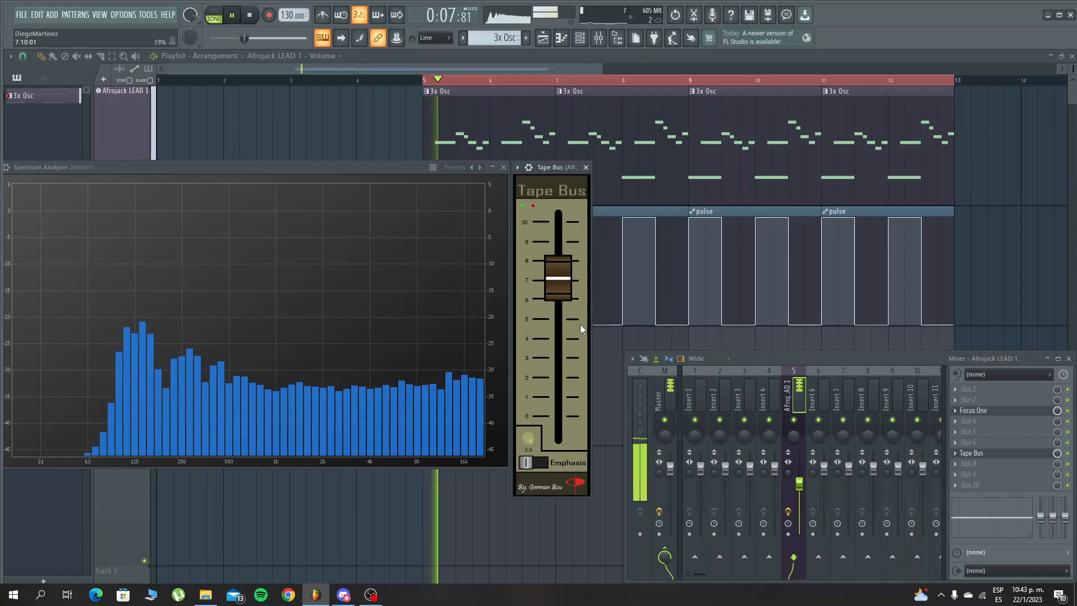
key("space")
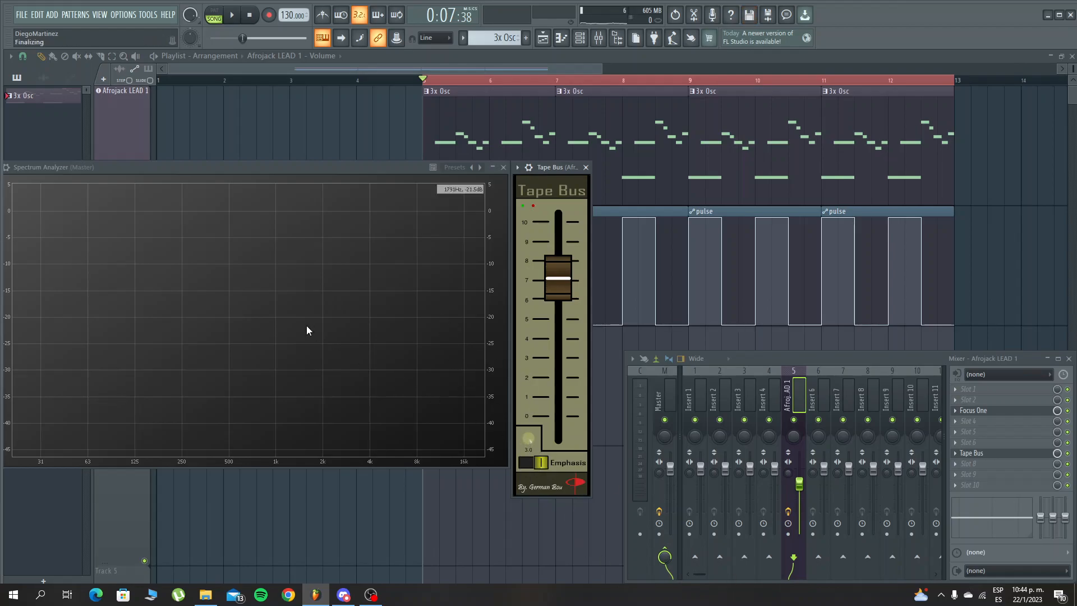
key("space")
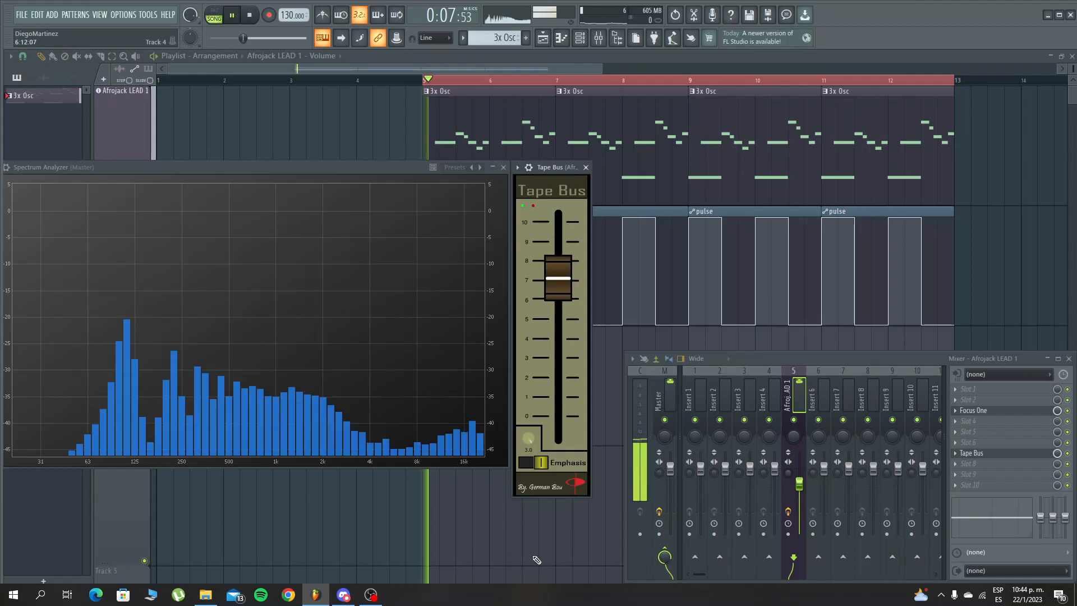
key("space")
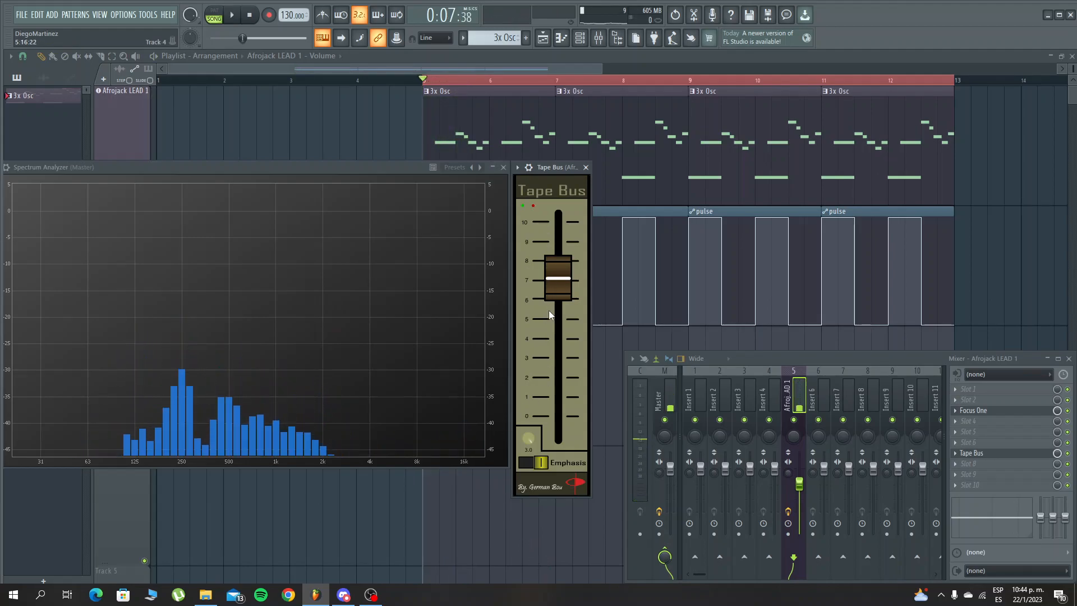
Reset the Tape Bus fader to 0 dB, switch Emphasis off, and raise the fader to about 7.9 dB during playback
left_click_drag(555, 289, 613, 601)
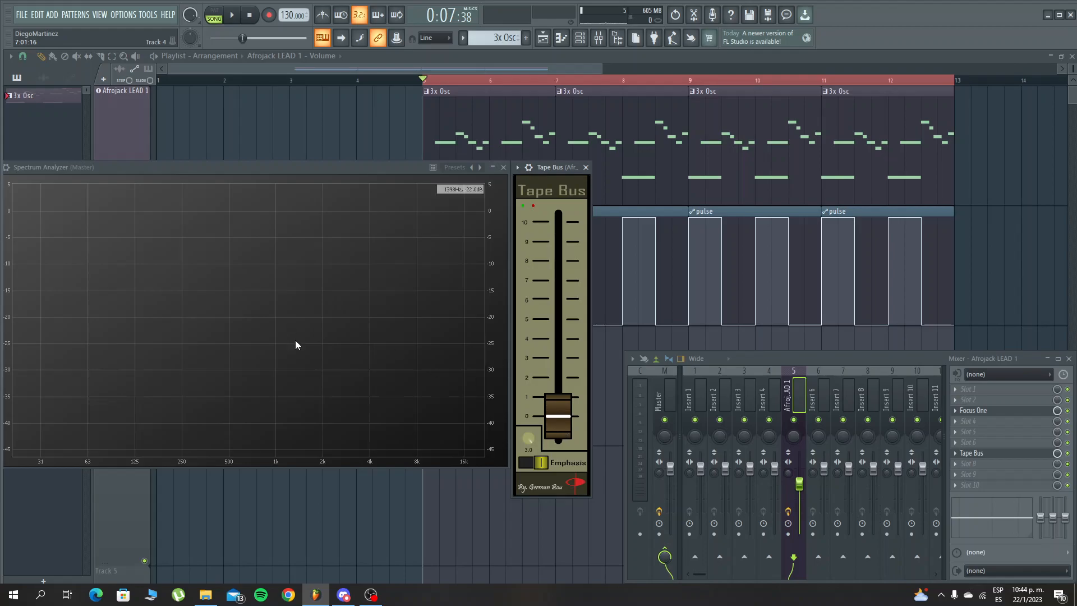
left_click(544, 462)
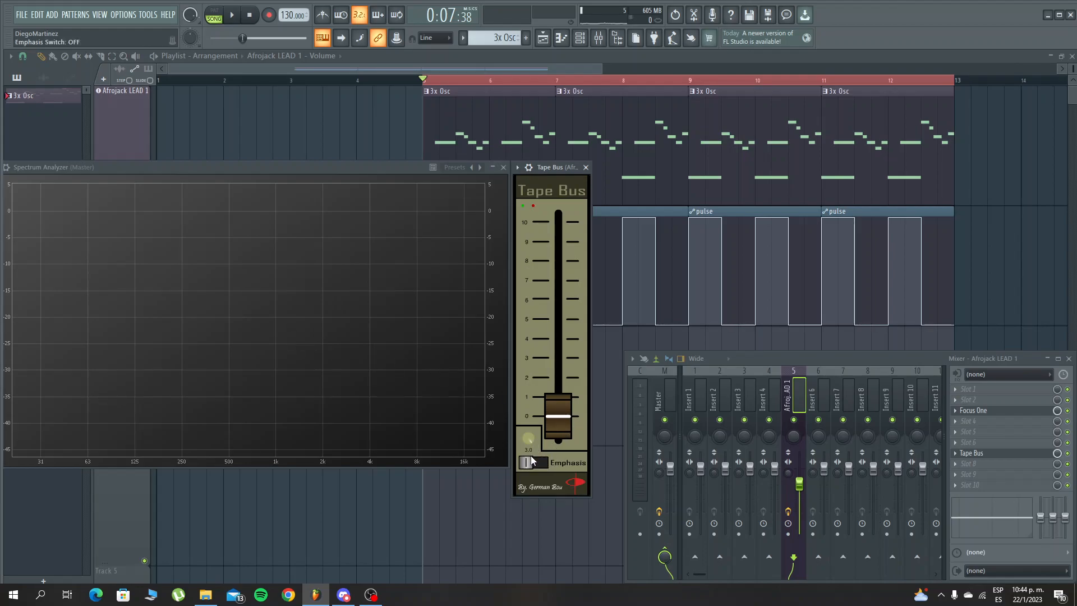
key("space")
left_click_drag(563, 426, 558, 332)
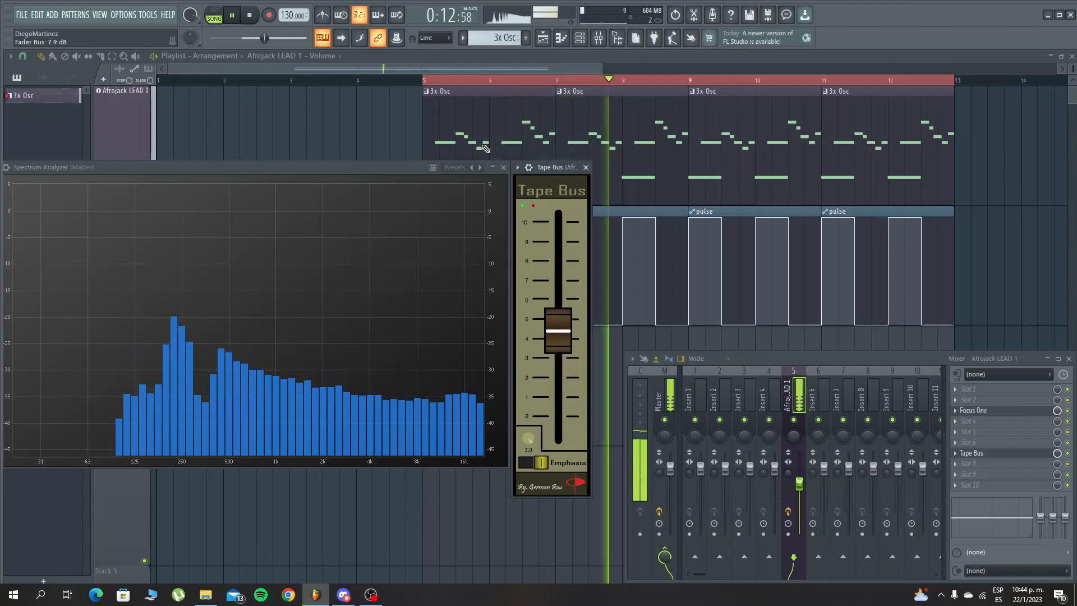
Show the Tape Bus wrapper controls, compare the sound with the plugin bypassed and enabled, and restart playback with it on
left_click(528, 167)
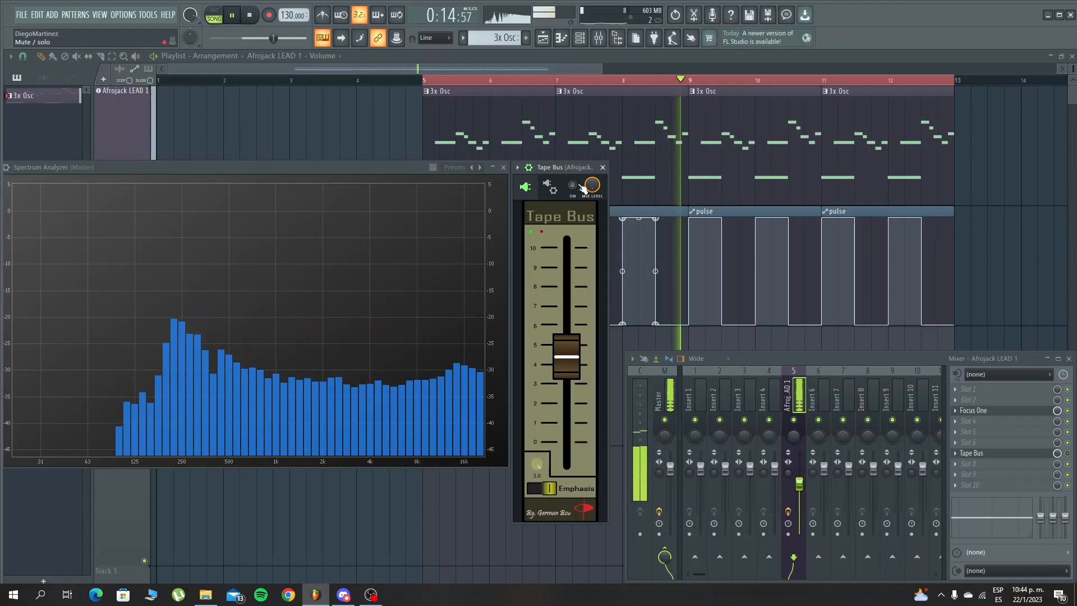
left_click(572, 186)
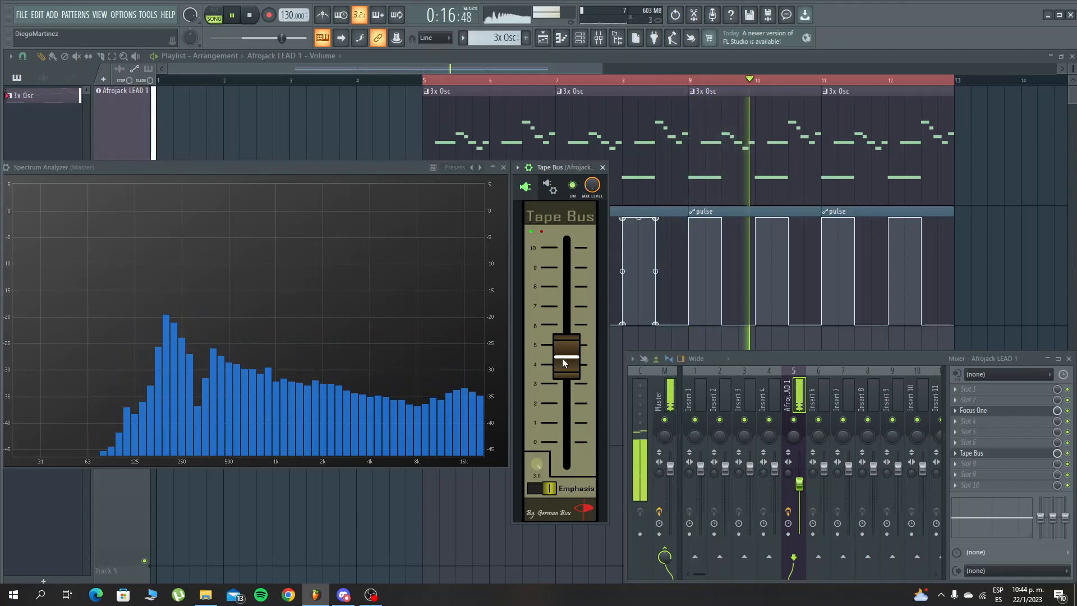
key("space")
key("space")
key("space")
key("space")
Raise the Tape Bus fader to 18 dB during playback, lower it to 7.2 dB, and stop the arrangement
left_click_drag(572, 357, 583, 227)
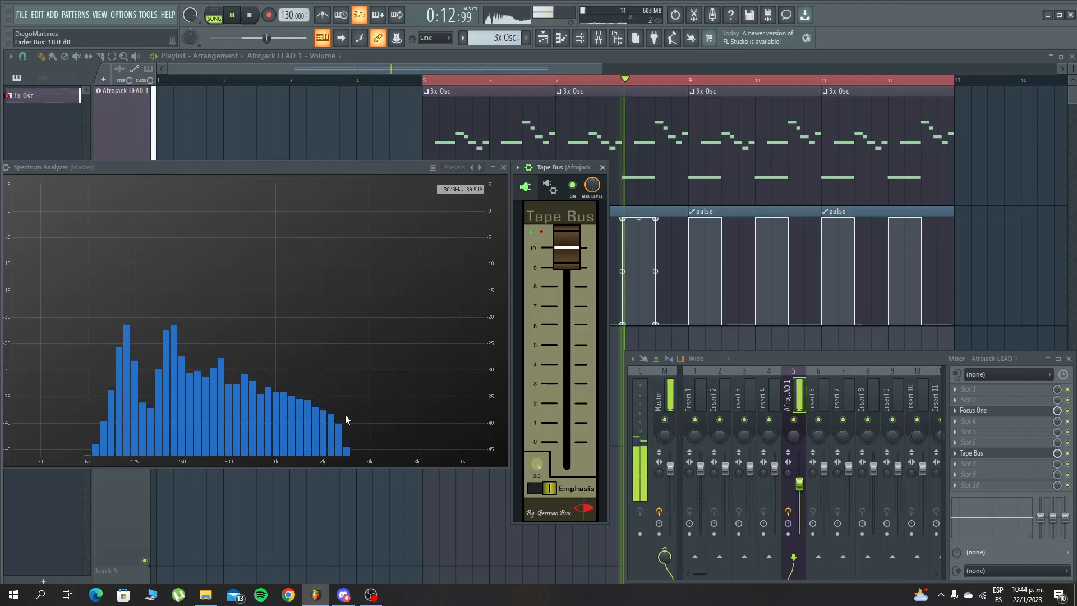
left_click_drag(558, 249, 573, 386)
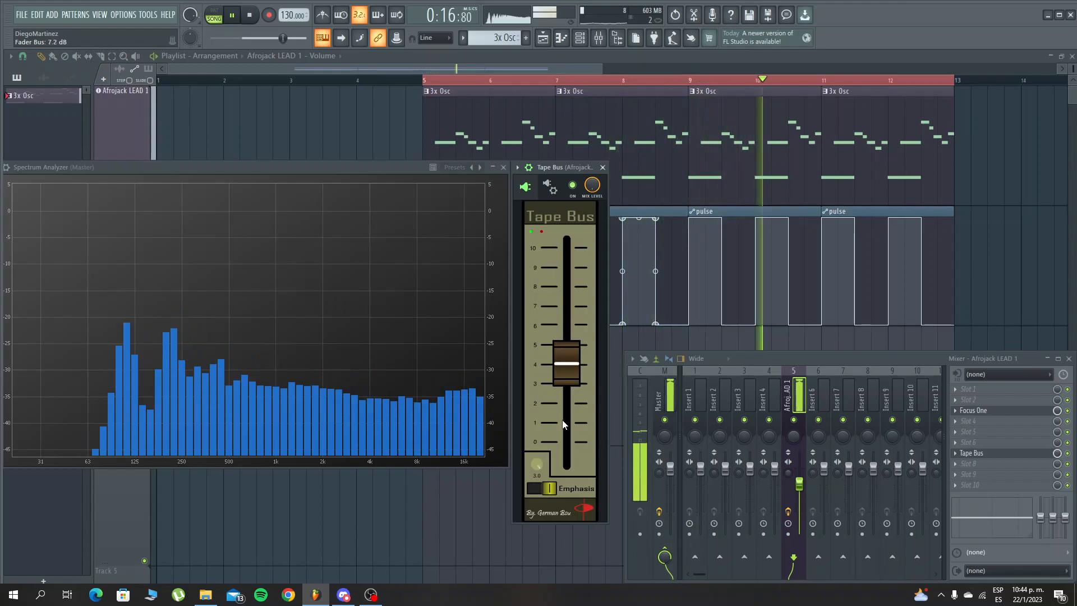
key("space")
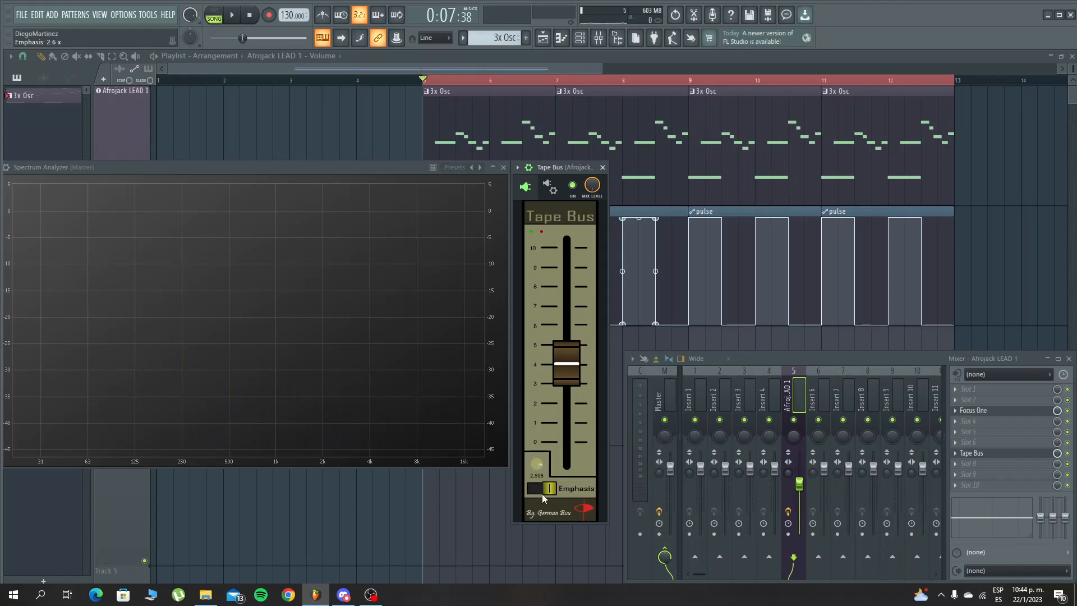
Replay the arrangement while trying different Emphasis amounts, settling Emphasis at about 1.4 and the Tape Bus fader at 10.9 dB
left_click_drag(539, 462, 539, 488)
key("space")
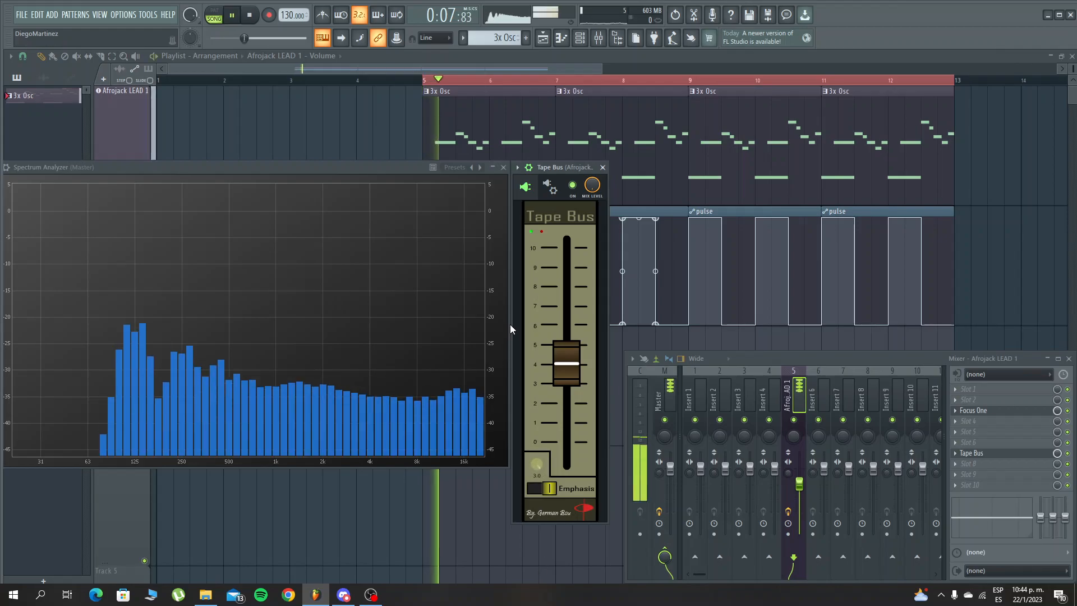
left_click_drag(514, 459, 527, 513)
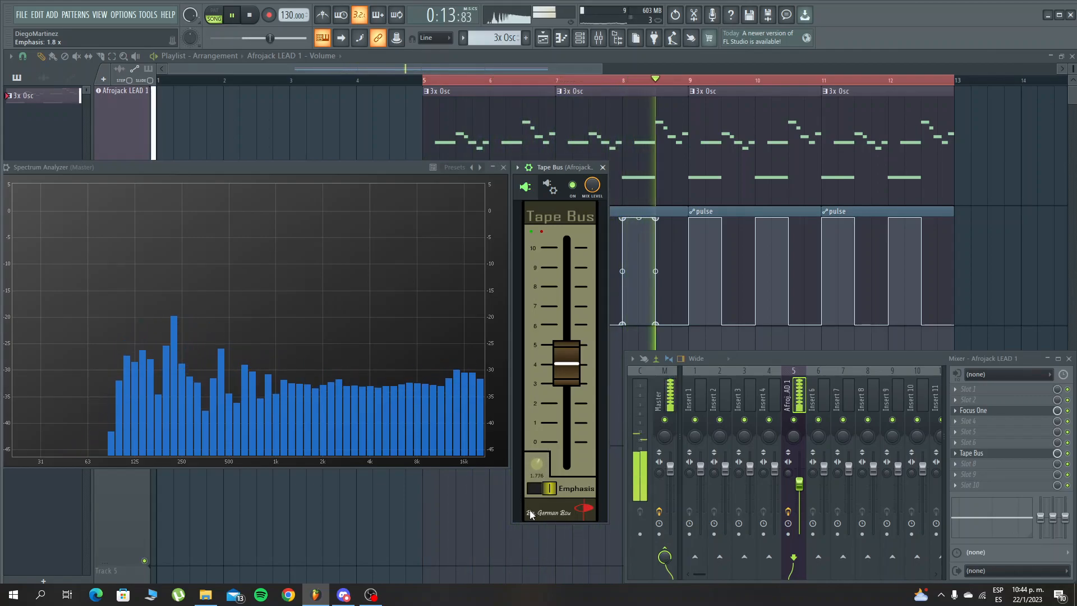
left_click_drag(567, 363, 568, 357)
mouse_move(536, 460)
left_mouse_down()
mouse_move(537, 501)
mouse_move(536, 474)
left_mouse_up()
left_click_drag(559, 395, 563, 354)
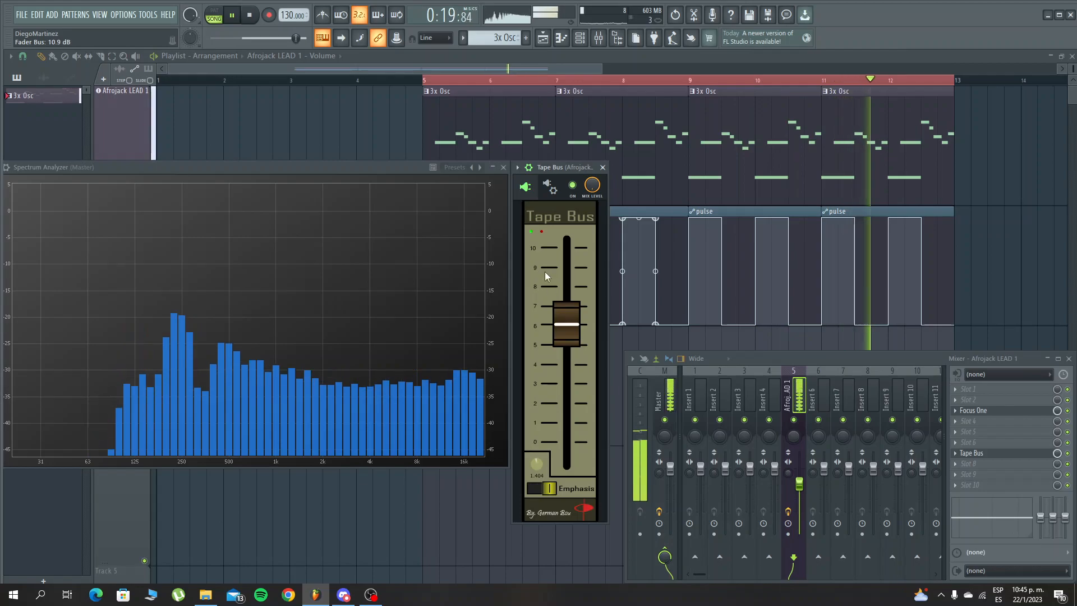
Toggle Tape Bus on and off during playback to compare the processed and dry lead sound, leaving it bypassed
left_click(572, 186)
left_click(572, 186)
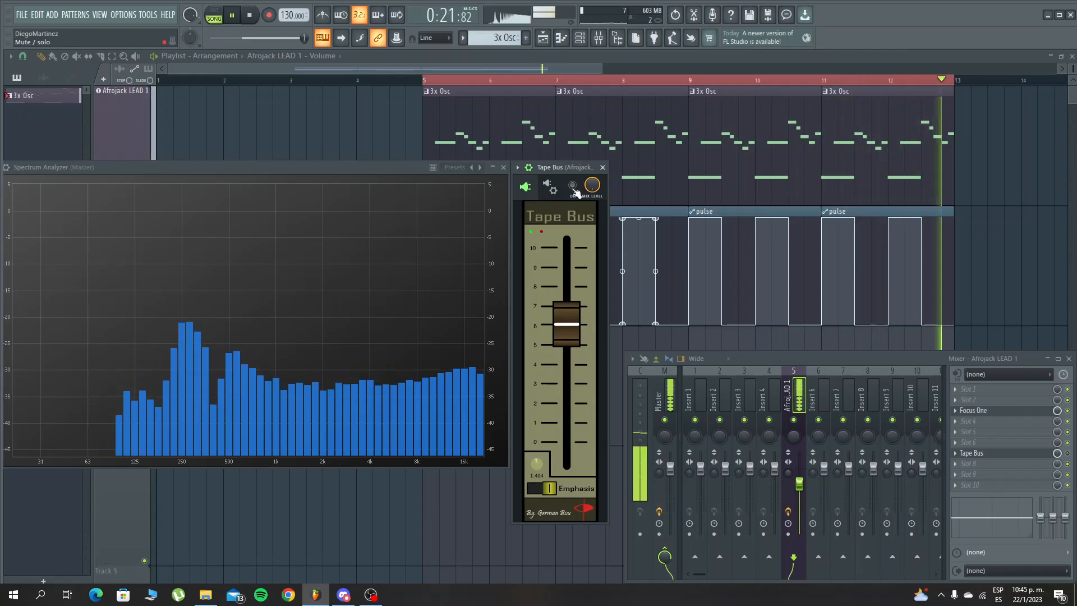
key("space")
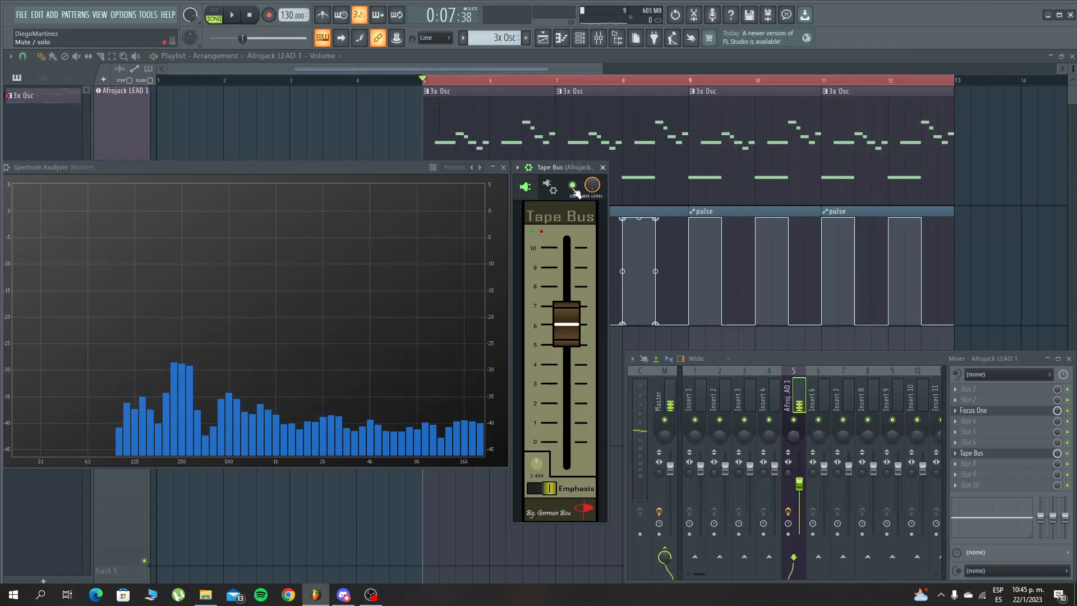
key("space")
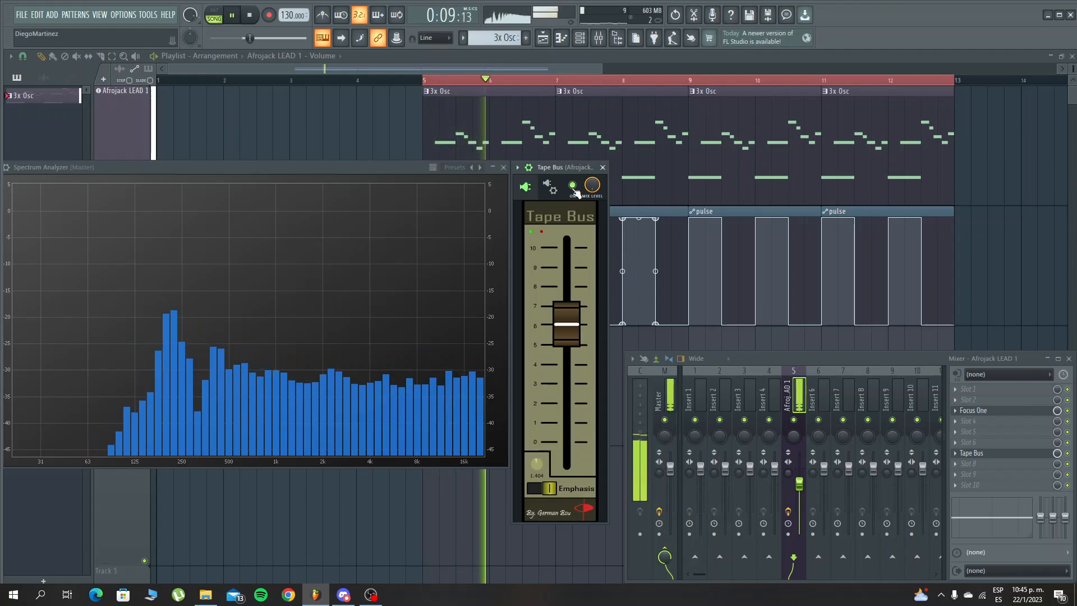
left_click(573, 187)
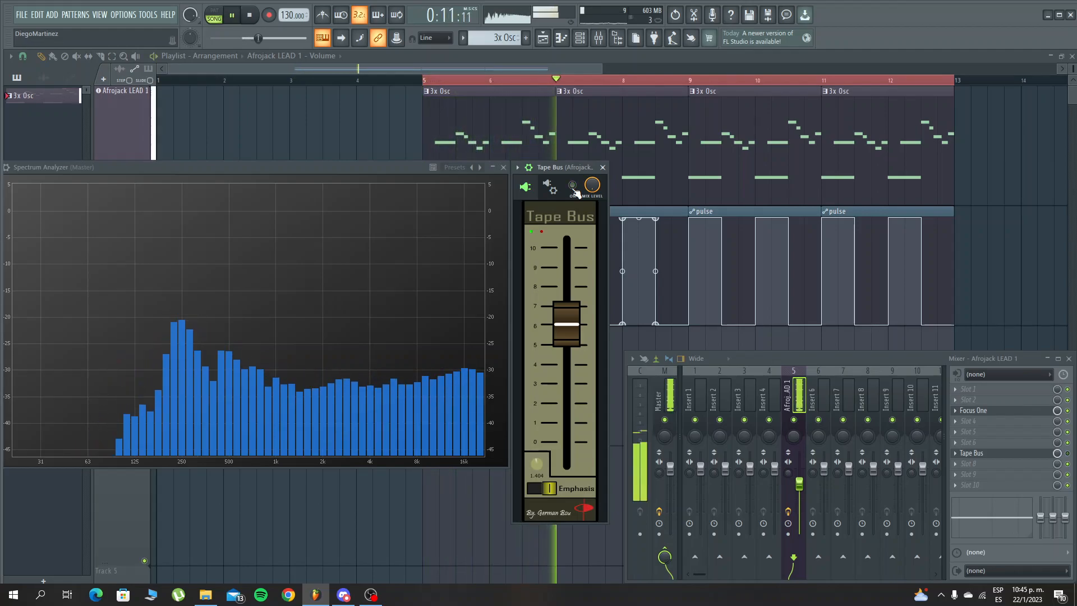
left_click(573, 187)
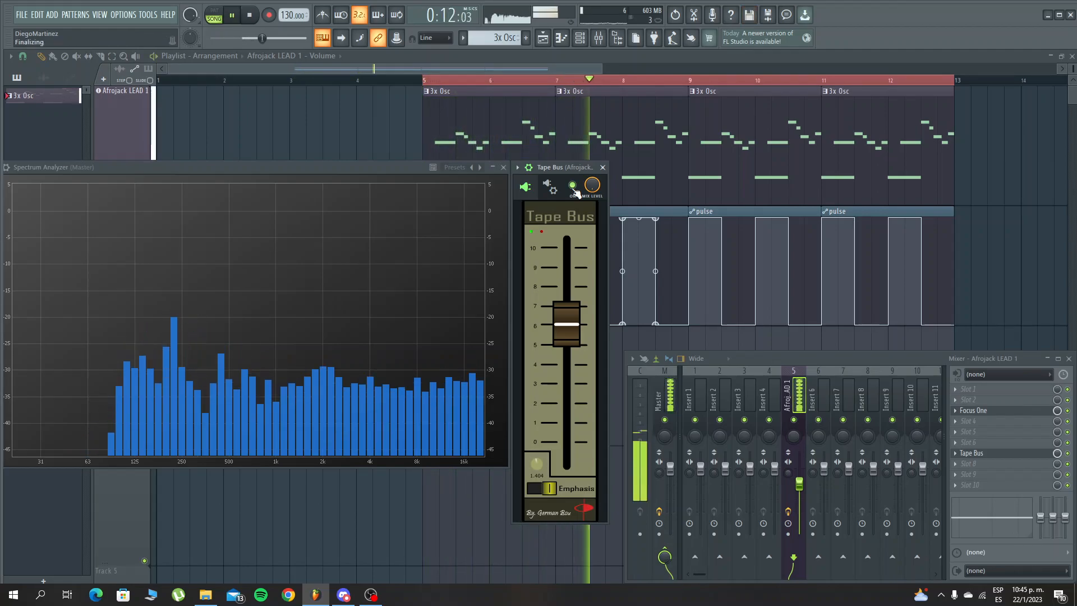
left_click(573, 186)
key("space")
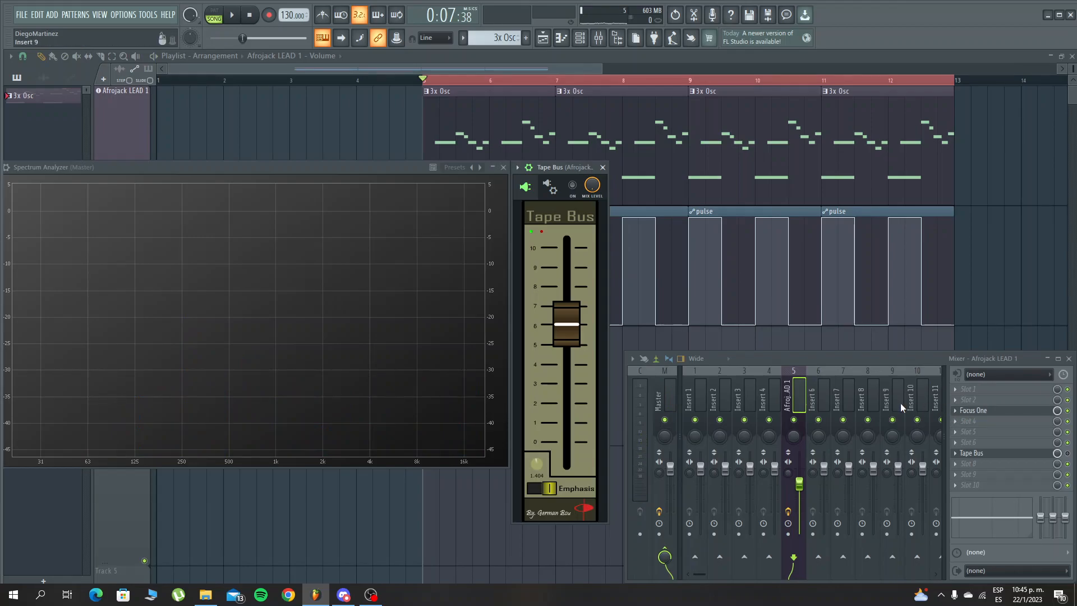
In Focus One, raise the Drive fader partway and the Pulse fader to maximum, play the arrangement, and close the plugin
left_click(980, 411)
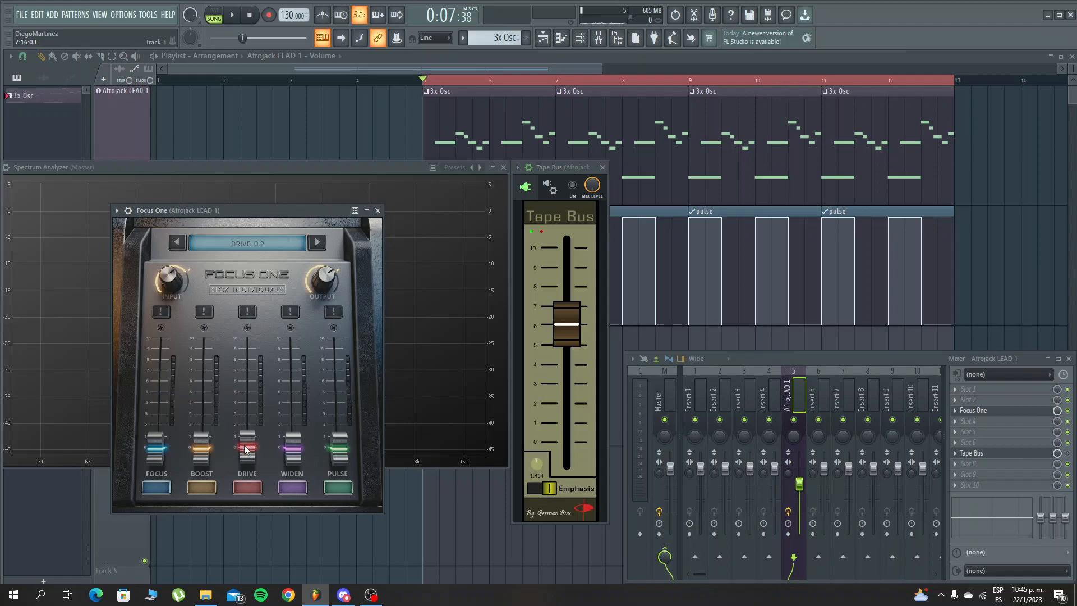
key("space")
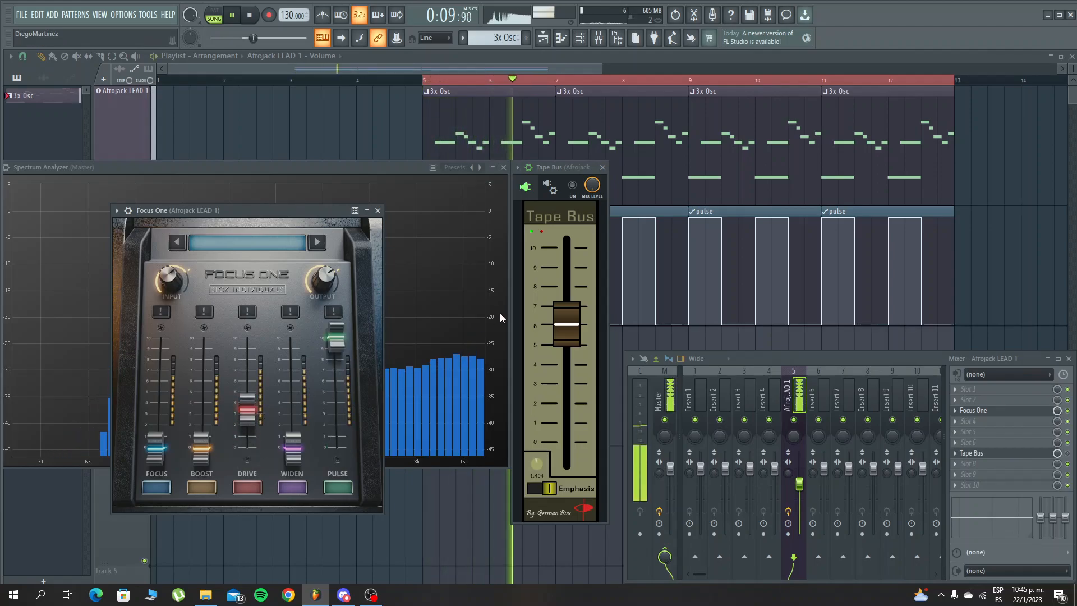
left_click(377, 211)
Switch Tape Bus back on during playback, lower its fader to 0 dB, and stop the arrangement
left_click(572, 190)
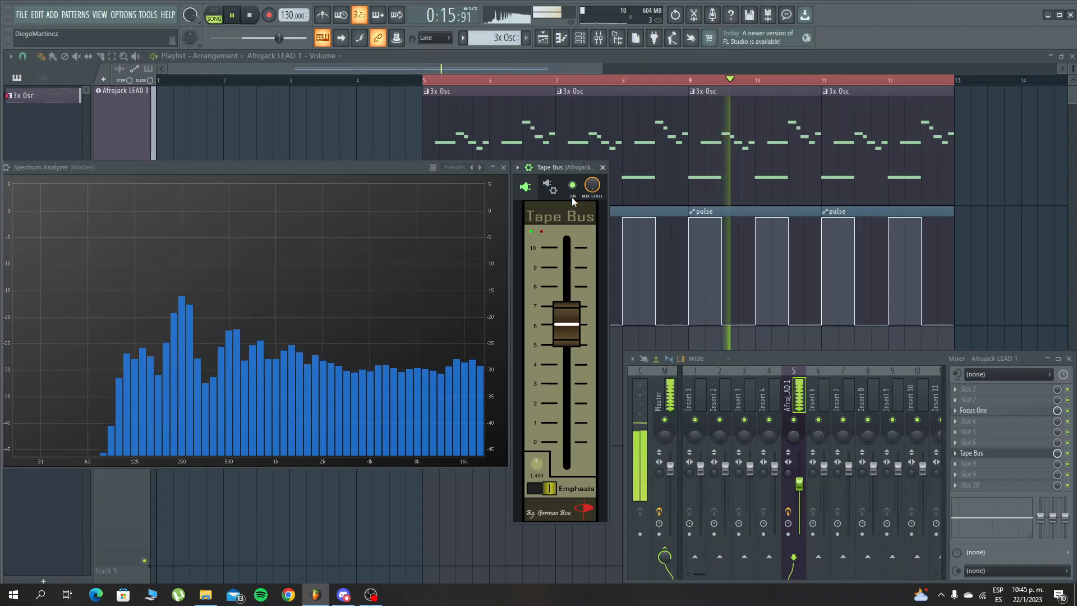
left_click_drag(571, 359, 570, 516)
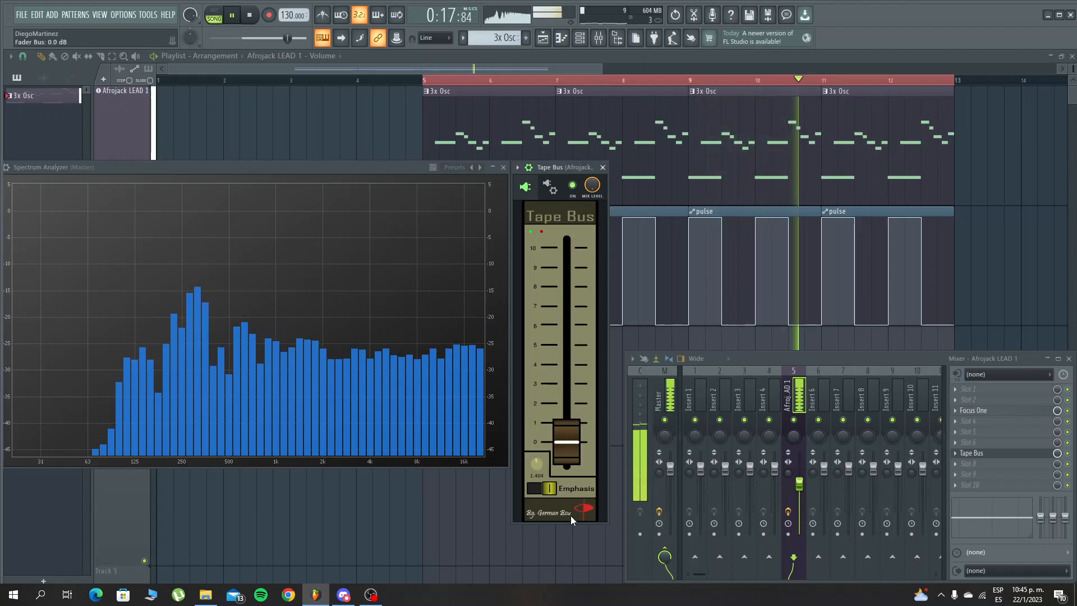
key("space")
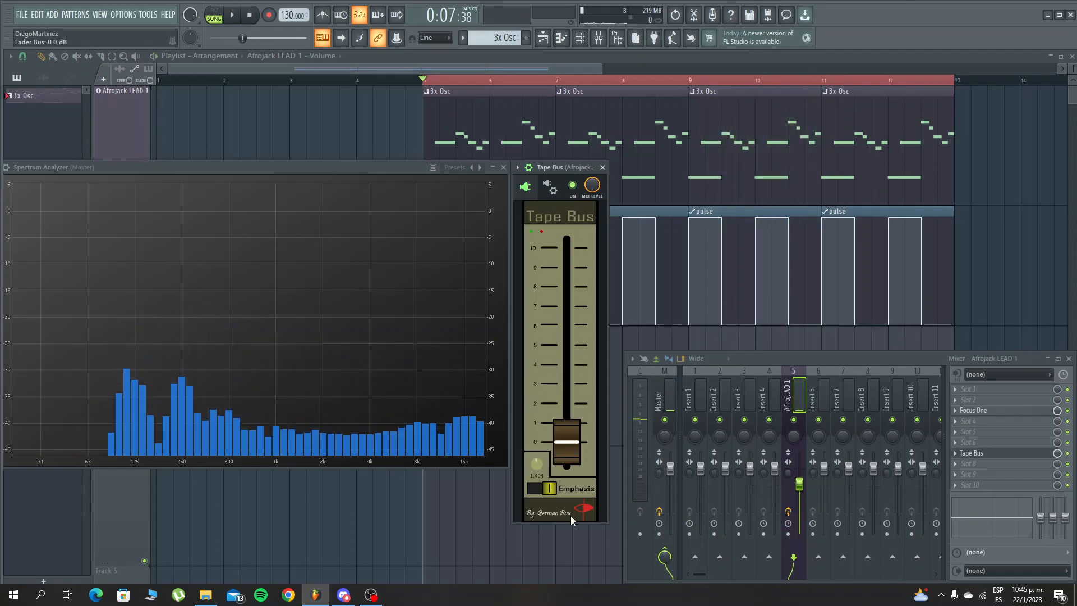
Replay with the Tape Bus fader raised to 18 dB, reduce Emphasis to 0, and return the fader to 0 dB
key("space")
left_click_drag(570, 516, 588, 244)
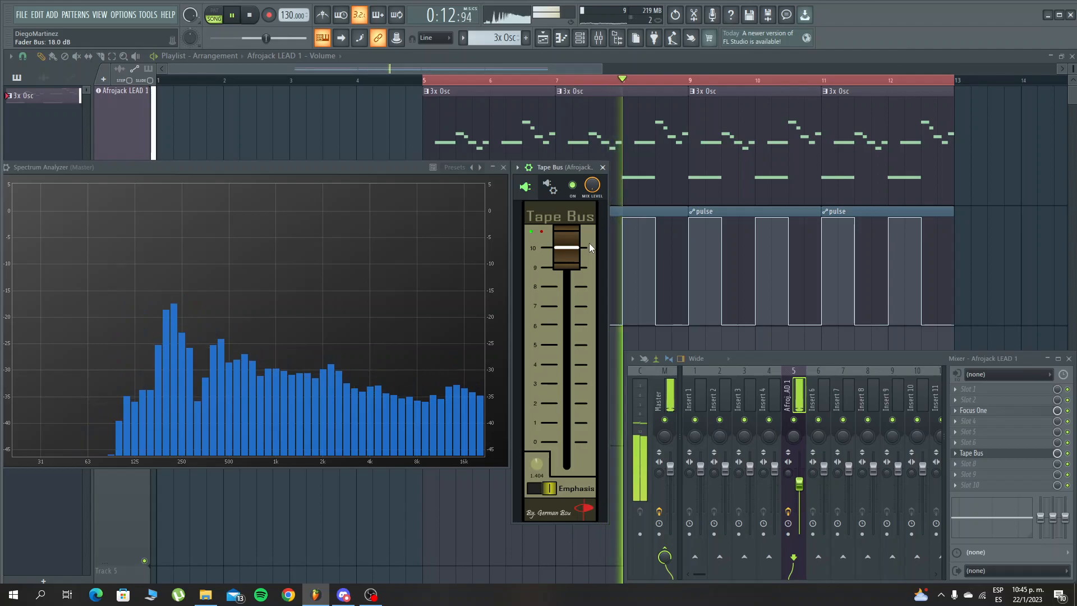
left_click_drag(539, 461, 539, 493)
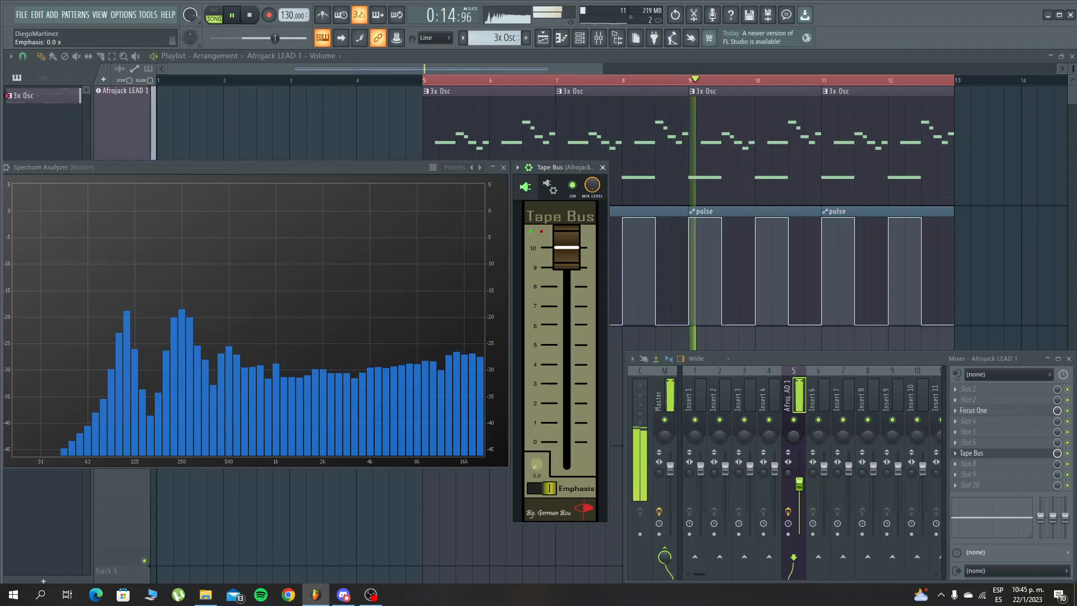
left_click_drag(570, 260, 569, 547)
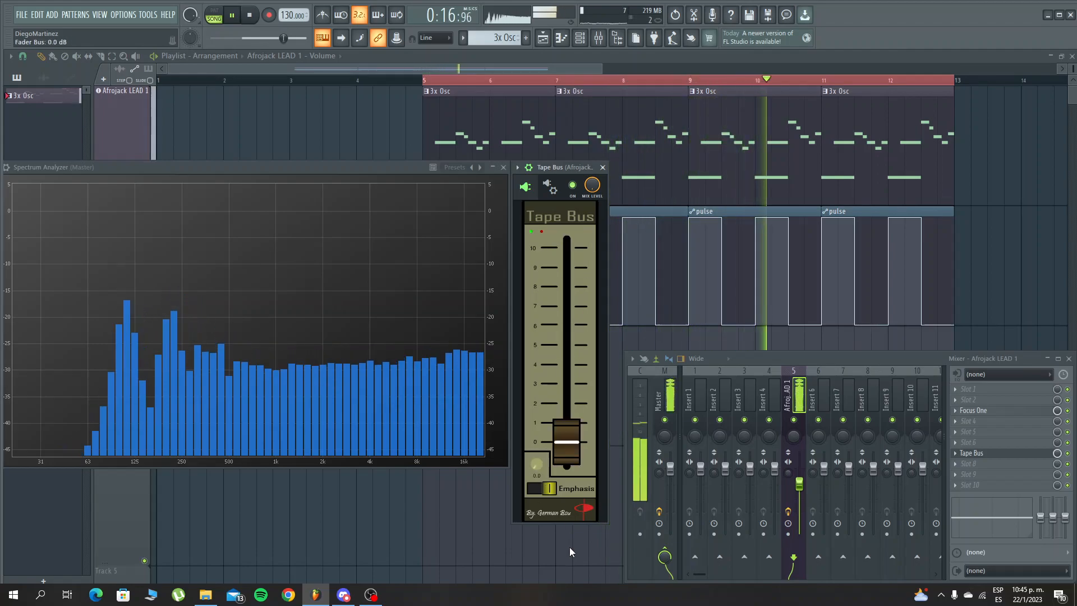
key("space")
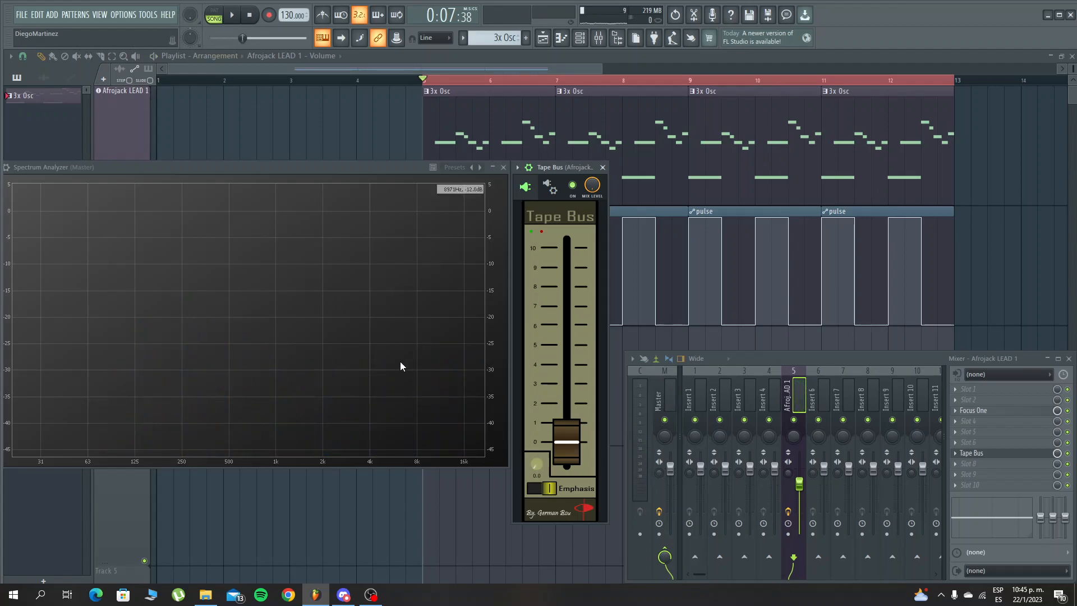
Sweep the Tape Bus fader to its maximum and back down during playback, then set Emphasis to 1.319 and the fader to 10.6 dB
key("space")
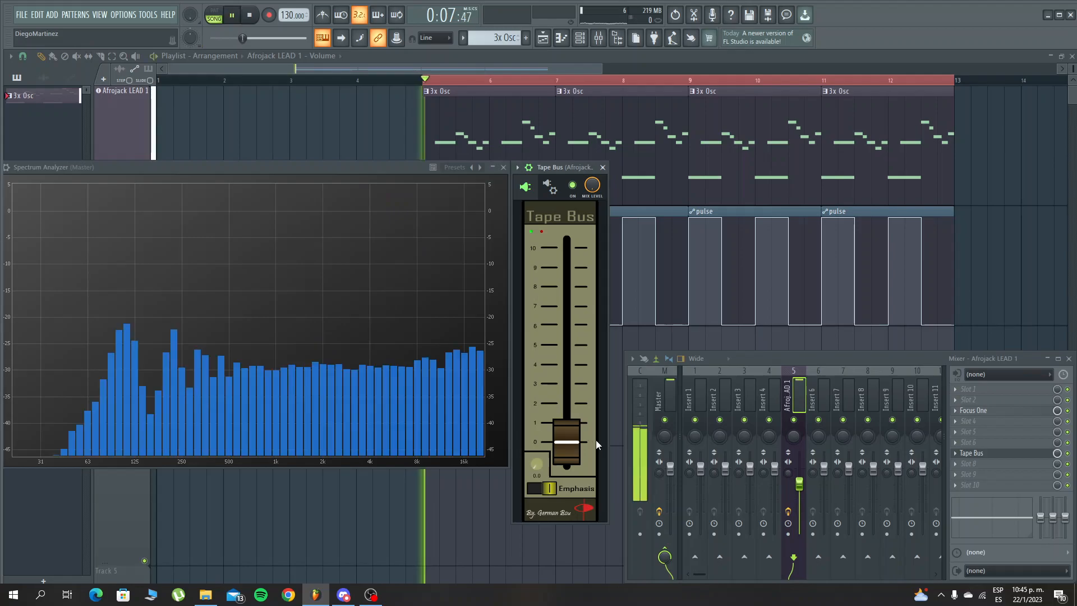
left_click_drag(569, 434, 566, 210)
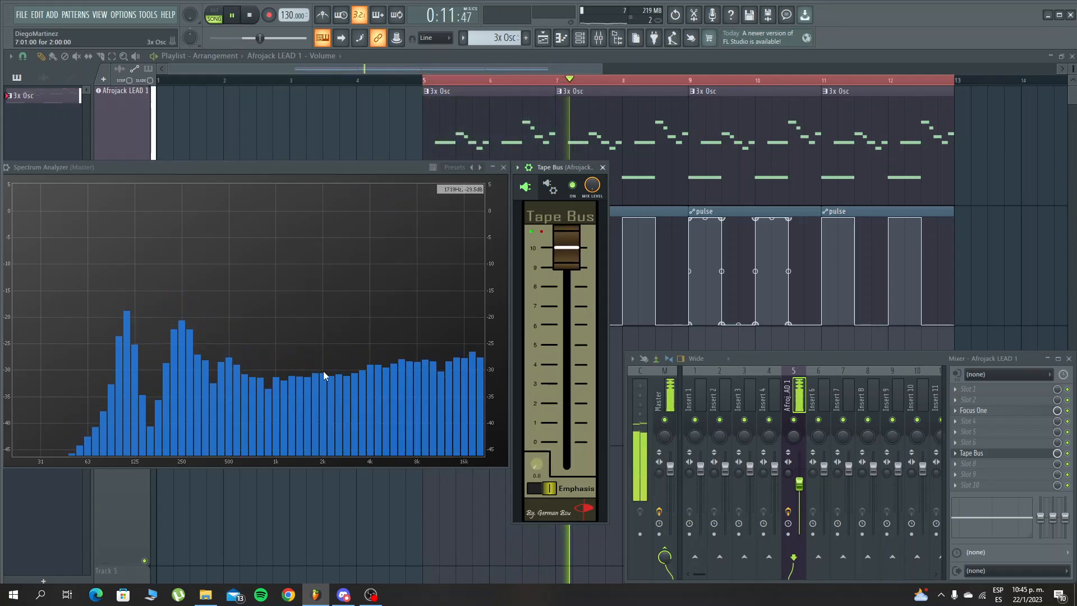
left_click_drag(563, 258, 571, 405)
key("space")
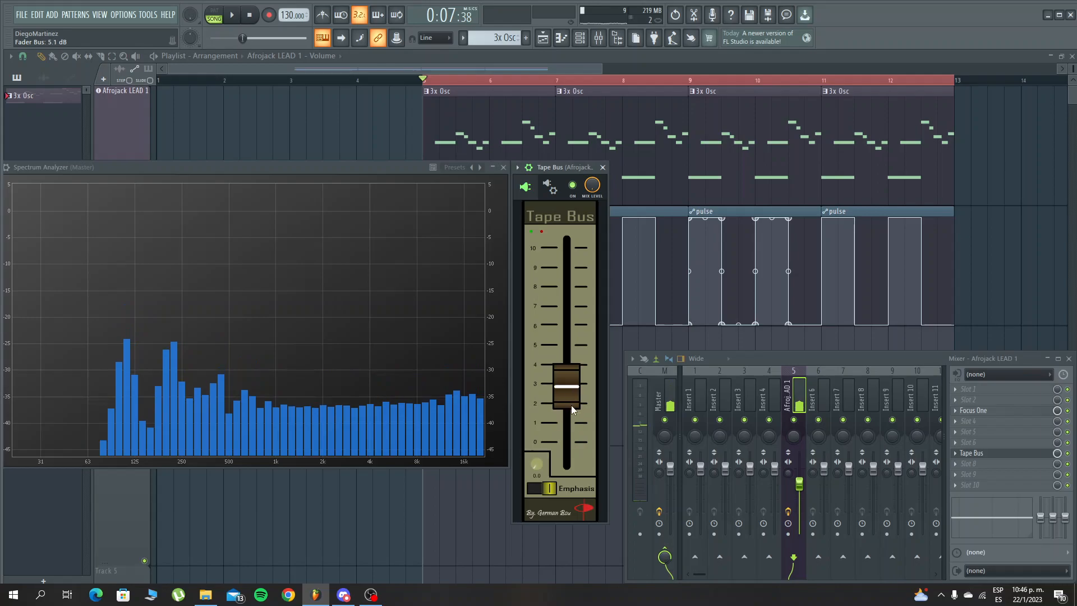
key("space")
left_click_drag(536, 454, 580, 325)
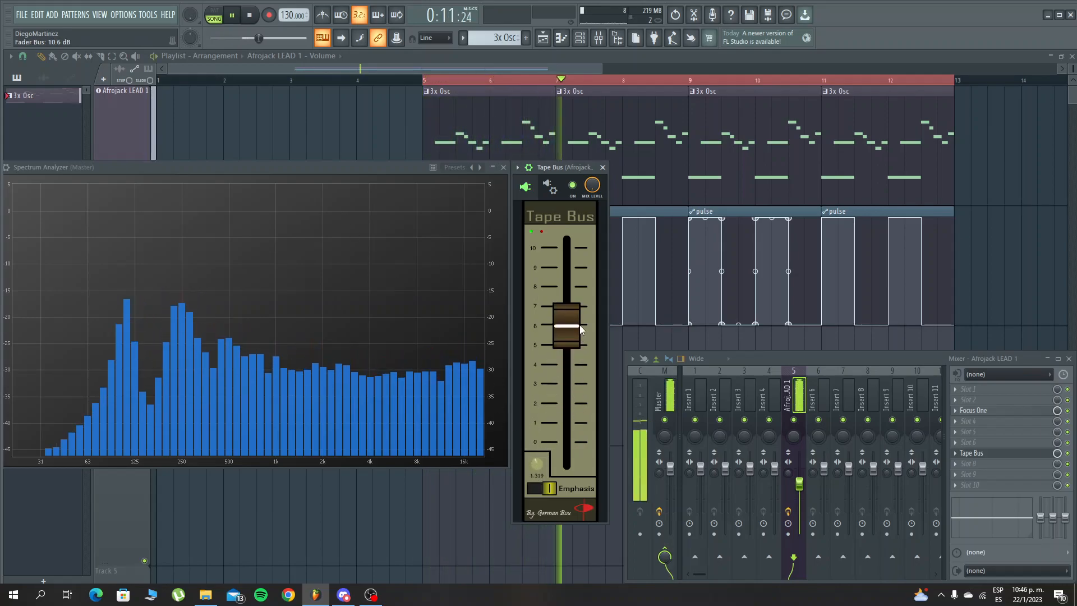
Reset the main volume and replay the arrangement while nudging the Tape Bus fader to just above the 6 mark
right_click(187, 16)
left_click(196, 20)
key("space")
key("space")
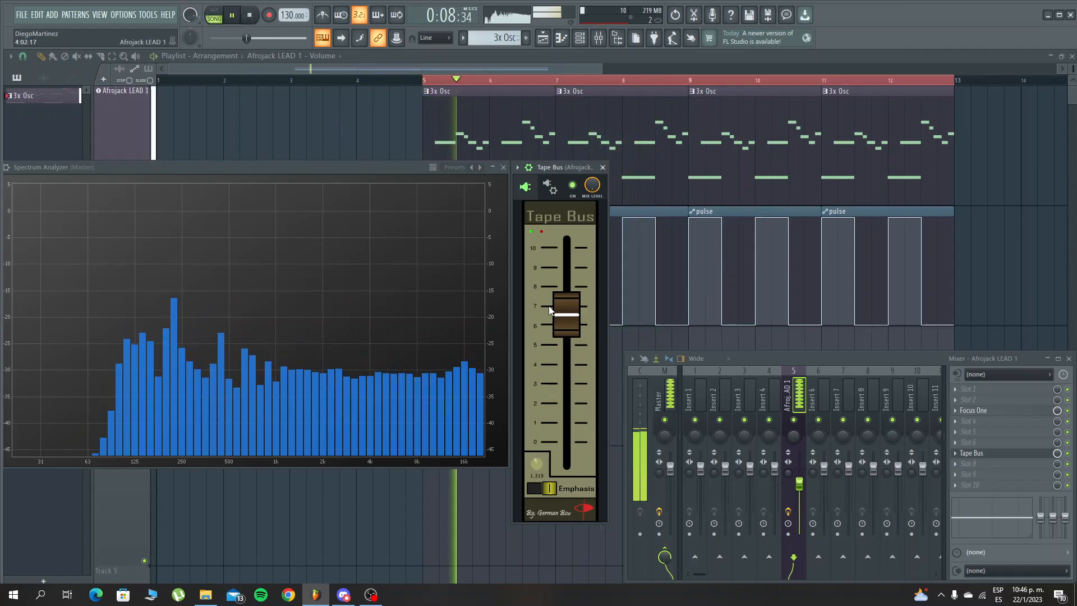
mouse_move(557, 329)
left_mouse_down()
mouse_move(565, 345)
mouse_move(554, 336)
mouse_move(569, 314)
left_mouse_up()
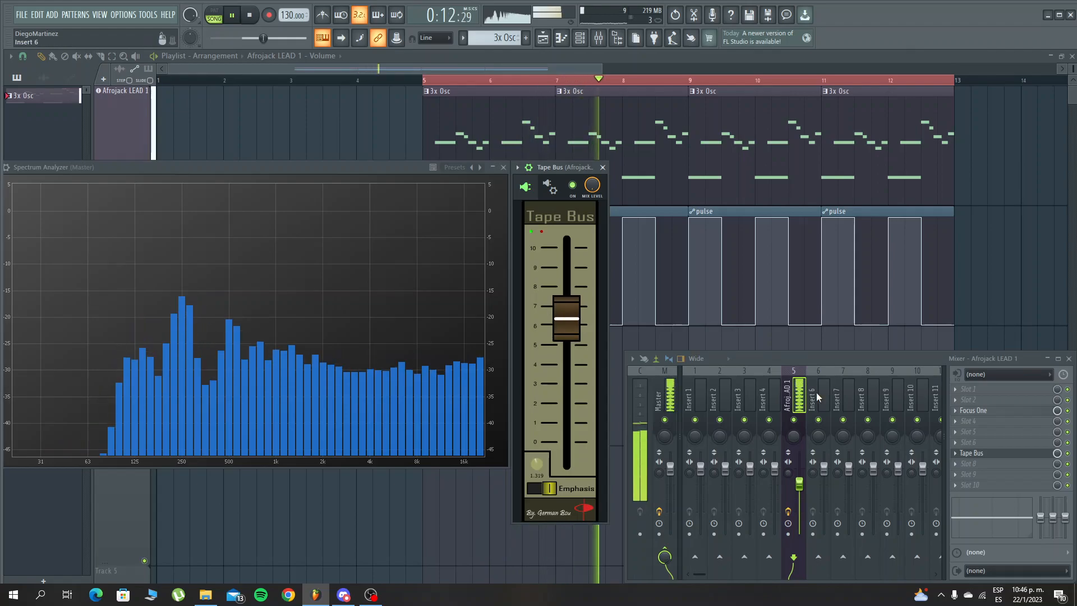
key("space")
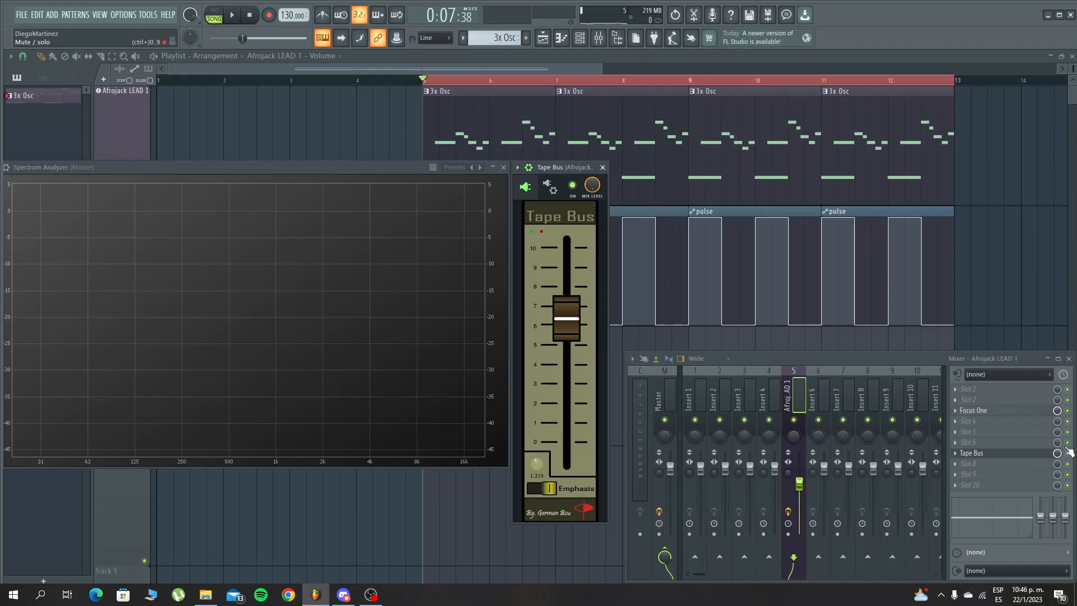
Add the TREQ equalizer in slot 8 of the Afrojack LEAD 1 mixer track, with Tape Bus moved up to slot 6
left_click(997, 469)
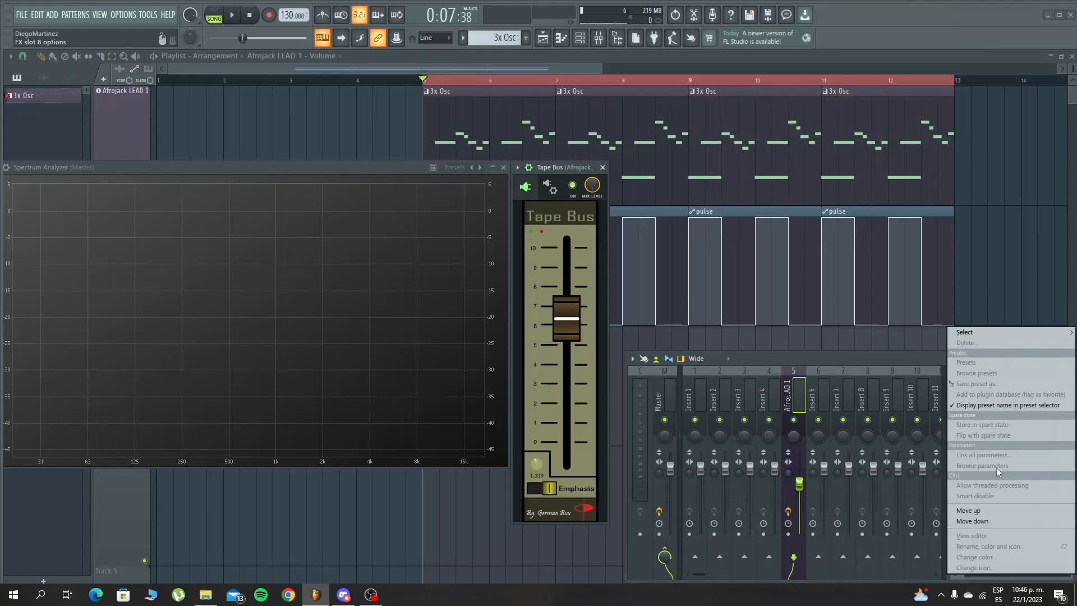
mouse_move(1000, 332)
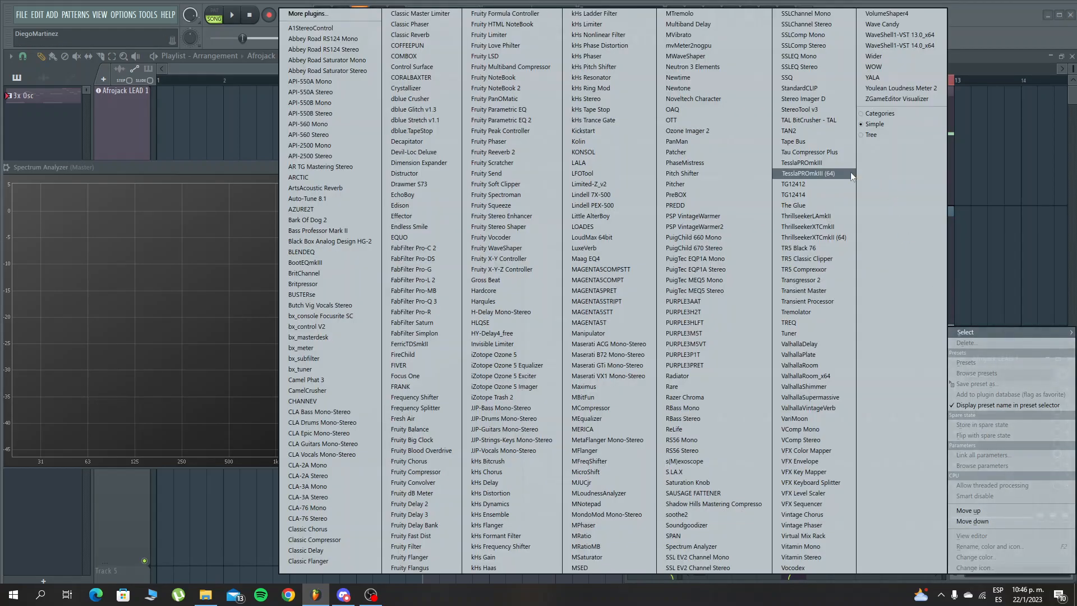
left_click(829, 325)
left_click_drag(106, 160, 273, 203)
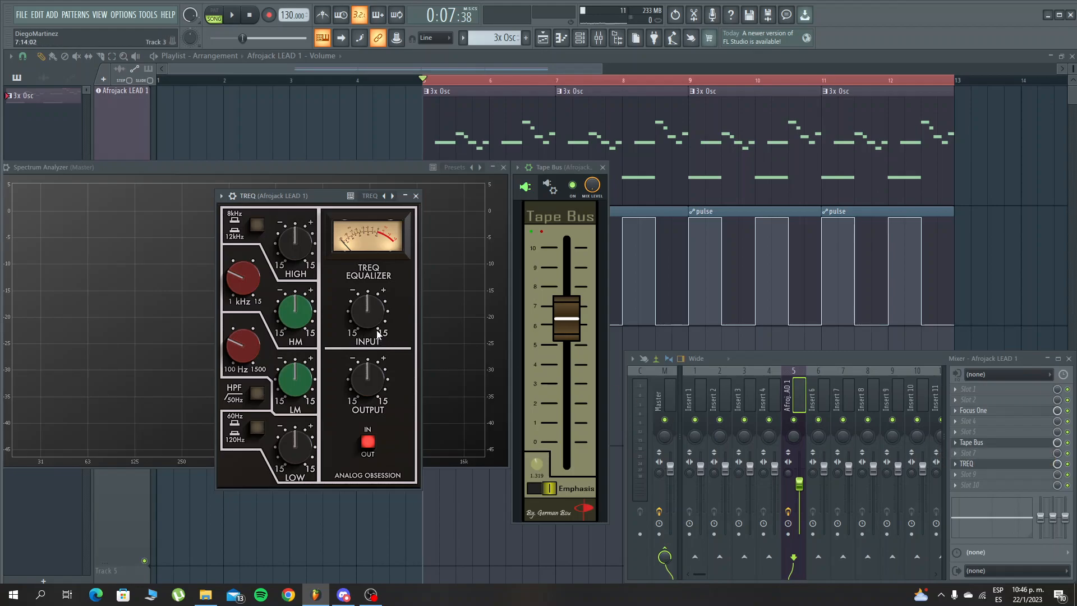
Turn TREQ's Input up to 15 dB and its Output down to -15 dB, and switch the equalizer off in its wrapper
scroll(377, 317, "up", 10)
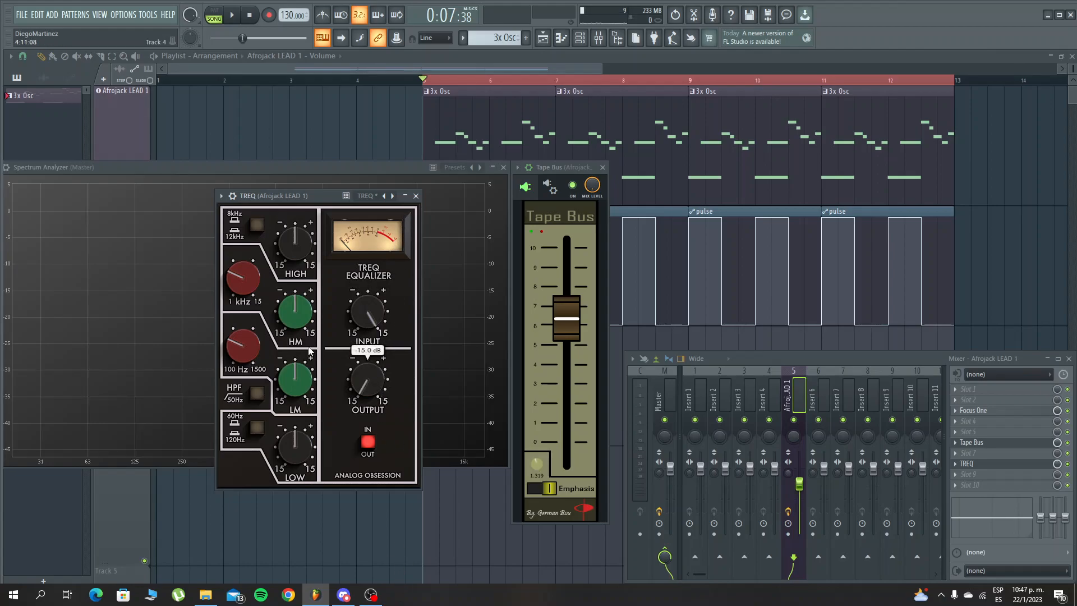
left_click(233, 196)
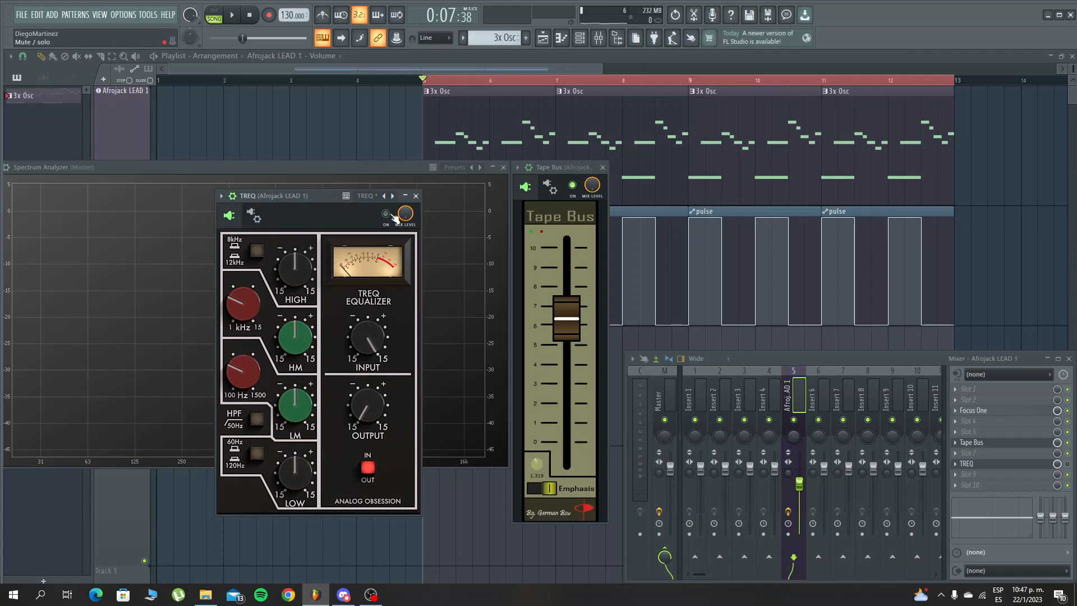
Play the arrangement with TREQ enabled, raise its High gain to about 5.7 dB, and compare the sound with Tape Bus bypassed
key("space")
left_click(386, 214)
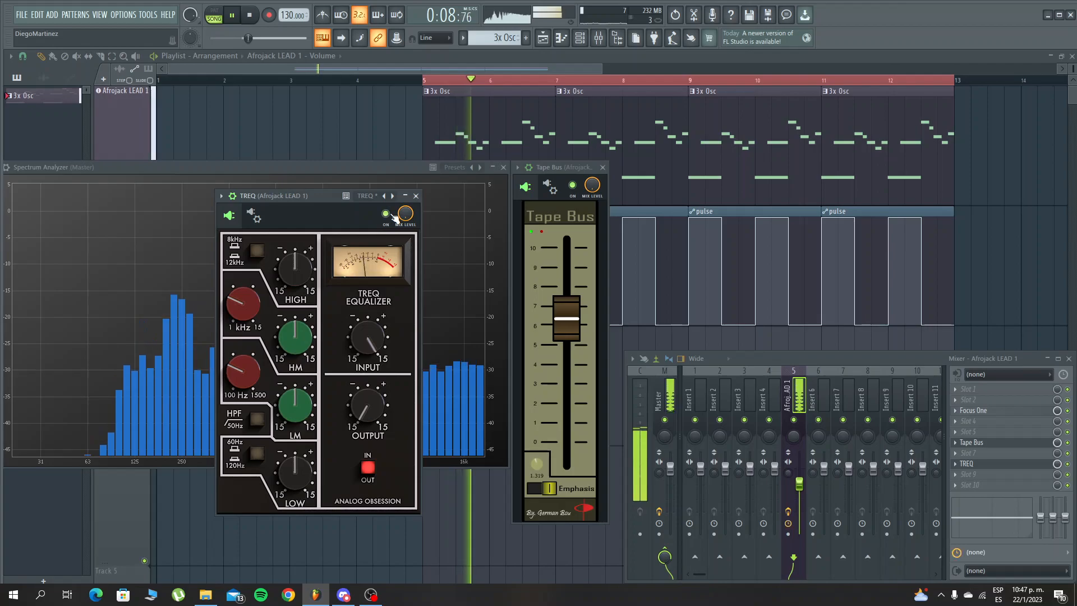
left_click_drag(308, 278, 307, 252)
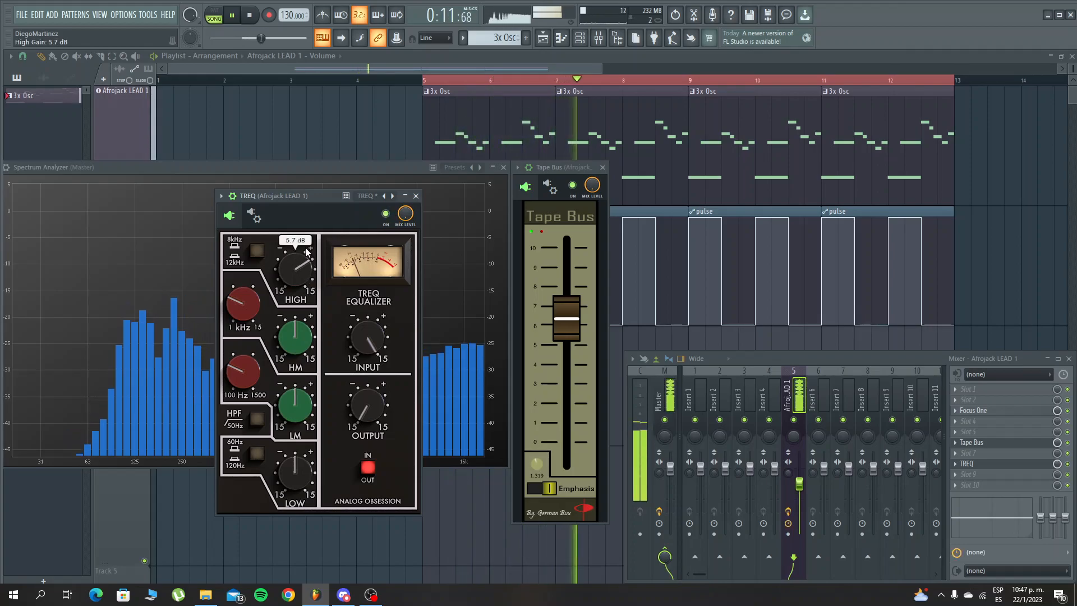
left_click(572, 185)
left_click(573, 185)
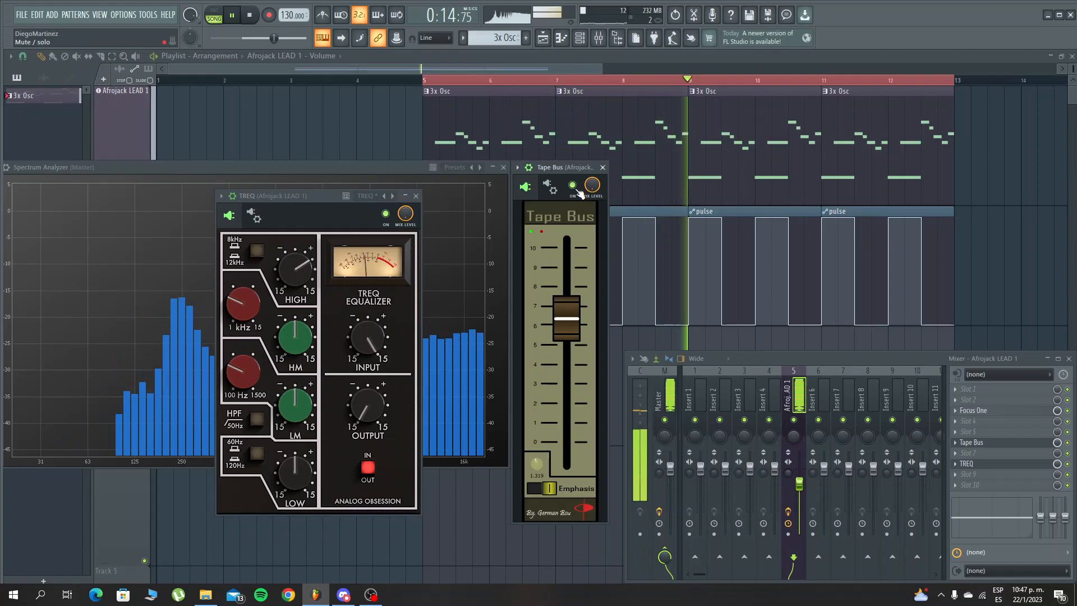
Set Tape Bus Emphasis to 3.0 and its fader to 6.5 dB, then bypass the plugin and stop playback
left_click_drag(556, 310, 556, 305)
left_click_drag(532, 459, 538, 409)
left_click_drag(571, 330, 573, 392)
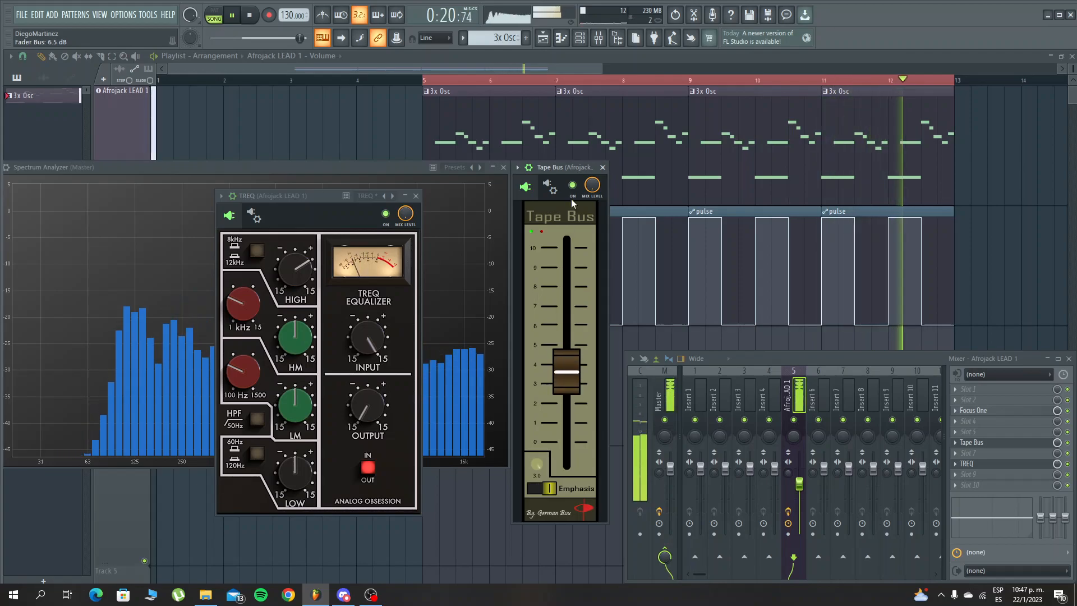
left_click(572, 186)
key("space")
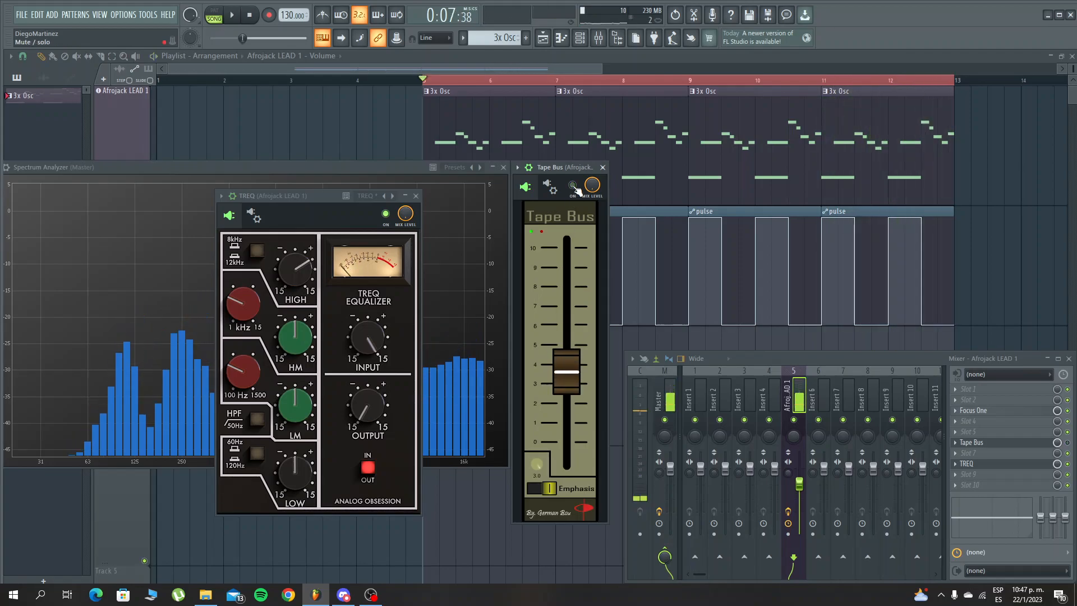
Replay the melody toggling Tape Bus, try its fader at 4.3 dB, and raise it back between the 3 and 4 marks
key("space")
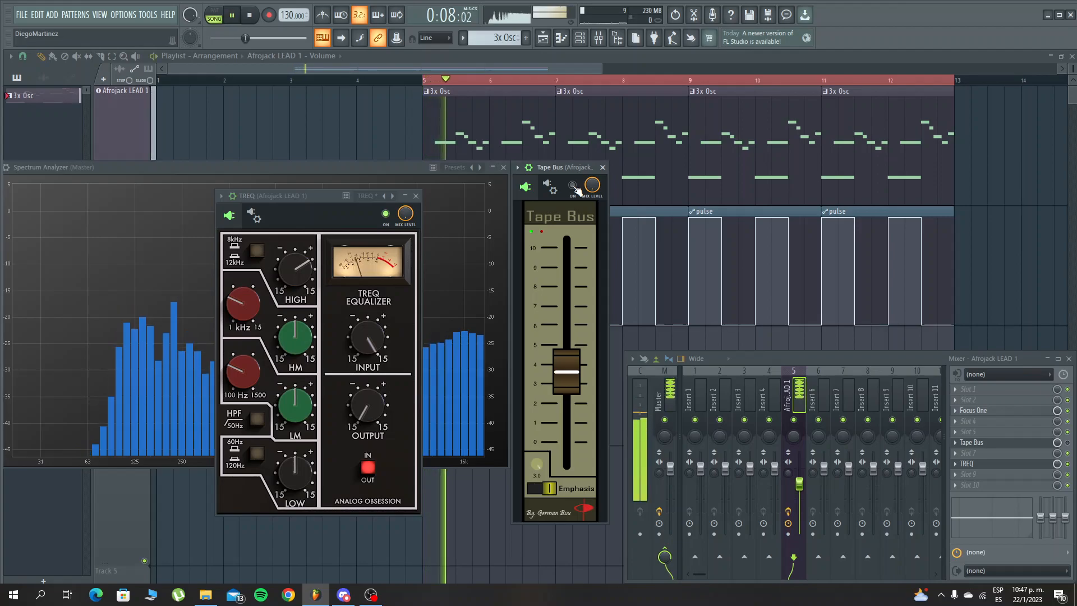
left_click(572, 185)
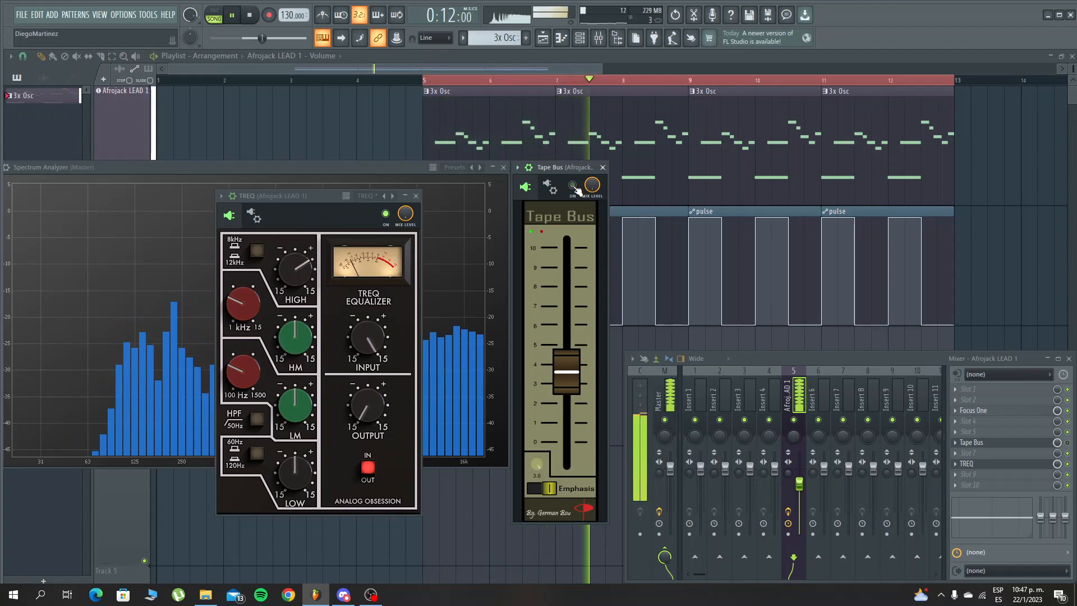
left_click(573, 185)
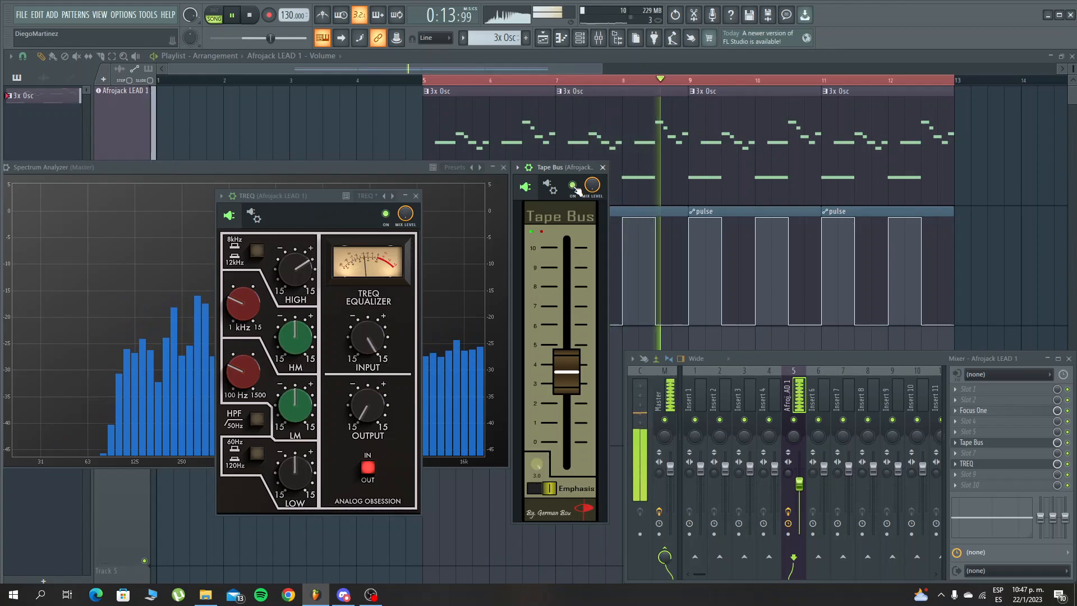
left_click_drag(569, 394, 569, 417)
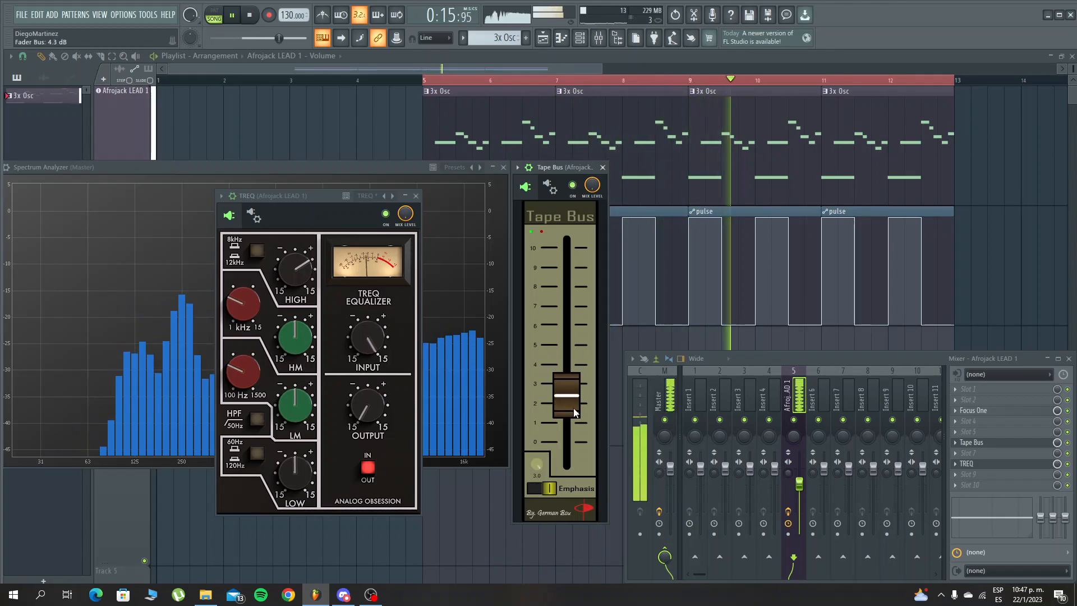
left_click(573, 185)
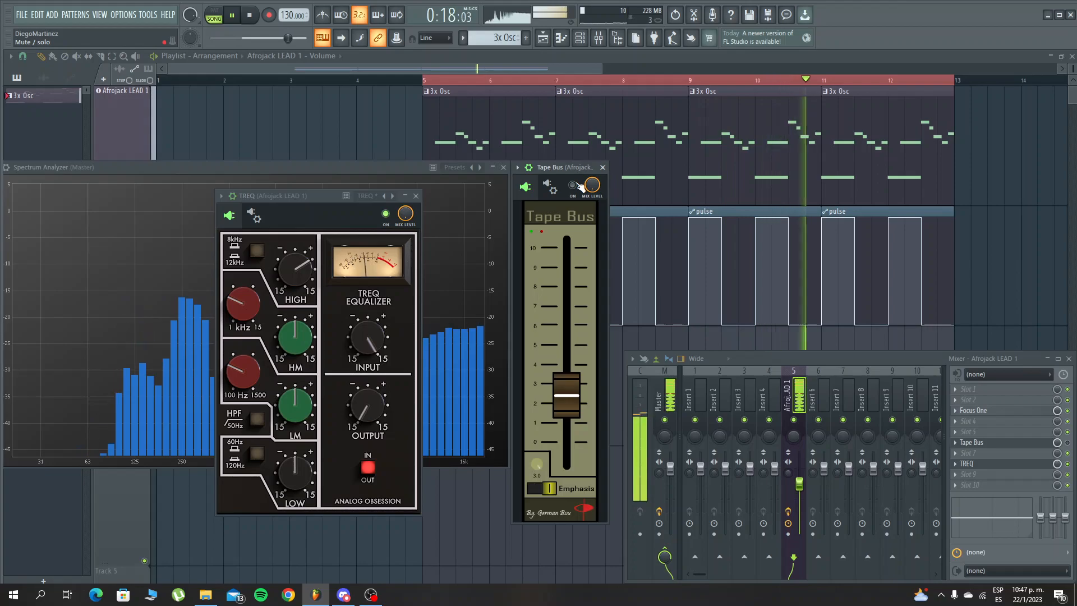
left_click(573, 186)
left_click_drag(578, 398, 579, 373)
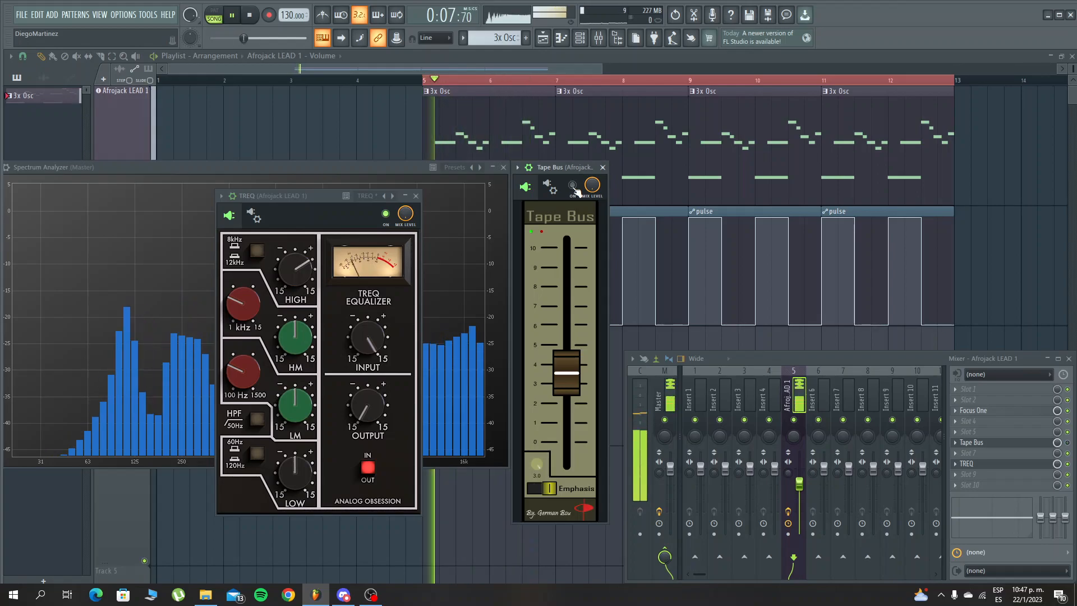
Engage TREQ's 8/12 kHz switch and boost its HM gain to about 4.8 dB, comparing the result with Tape Bus off and on
left_click(257, 250)
left_click_drag(310, 270, 309, 277)
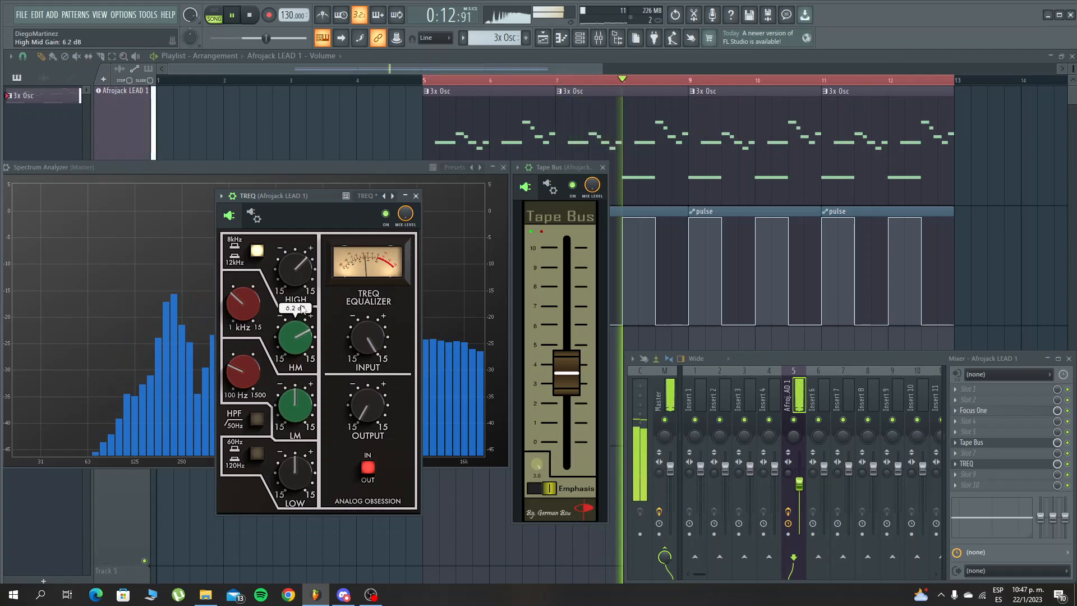
left_click(573, 187)
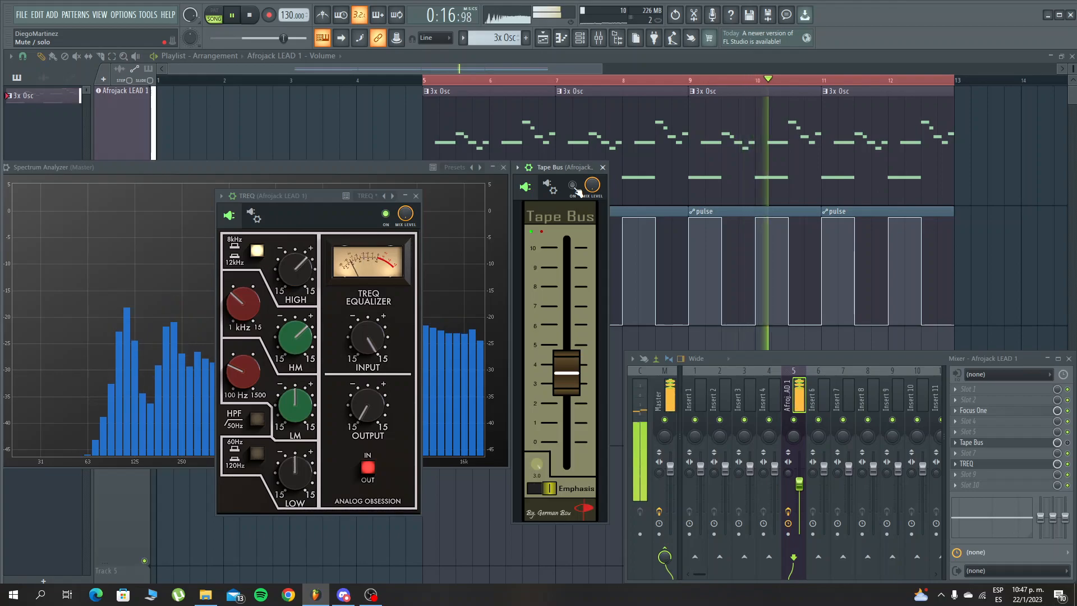
left_click(572, 185)
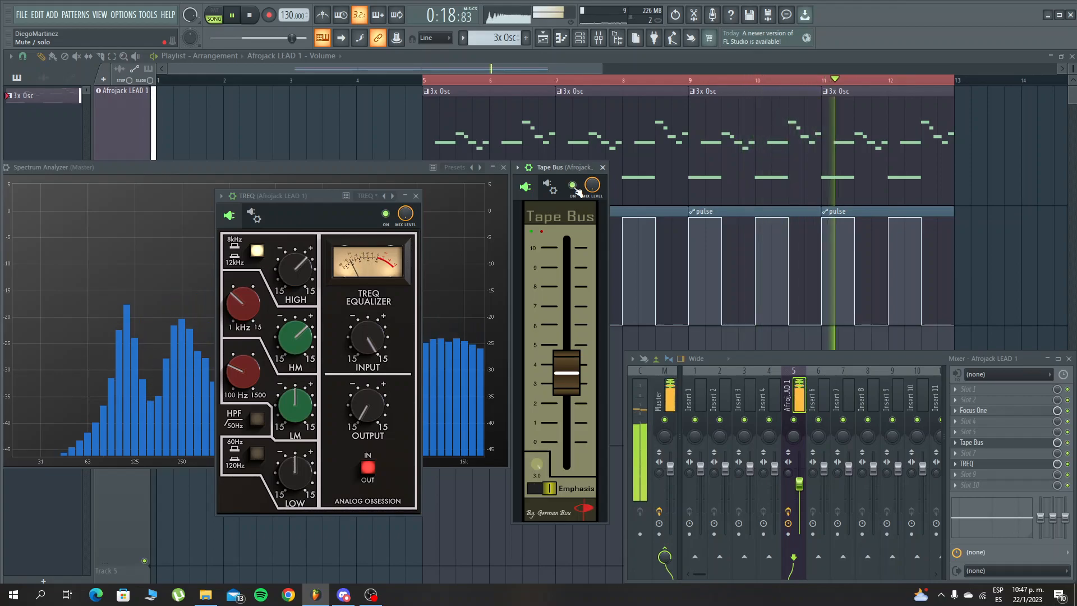
Compare the melody with TREQ and Tape Bus both bypassed and both active, then replay it while toggling Tape Bus alone
left_click(386, 214)
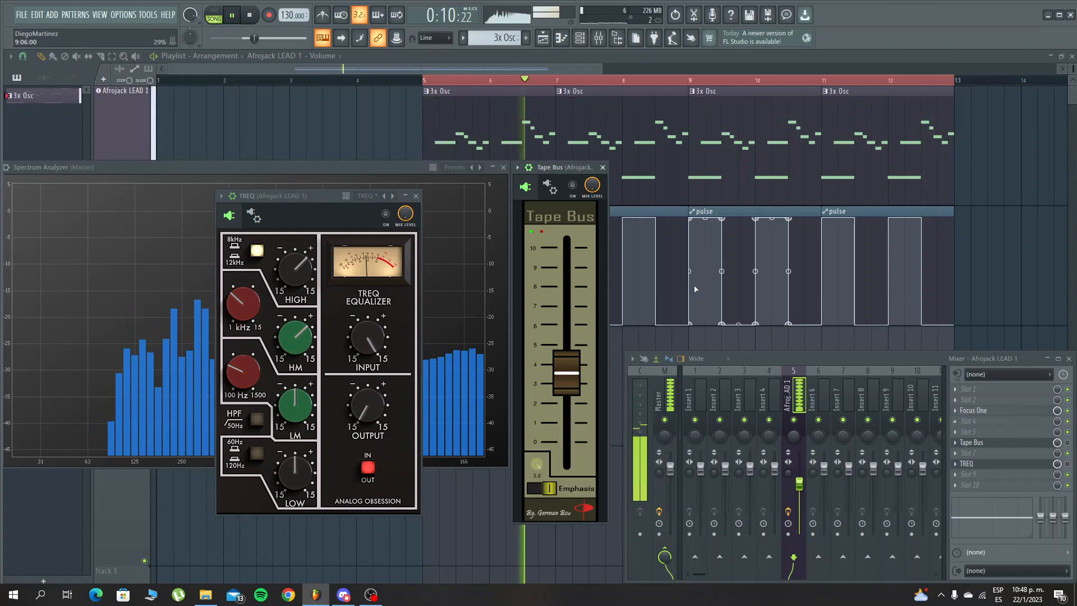
left_click(385, 214)
left_click(572, 186)
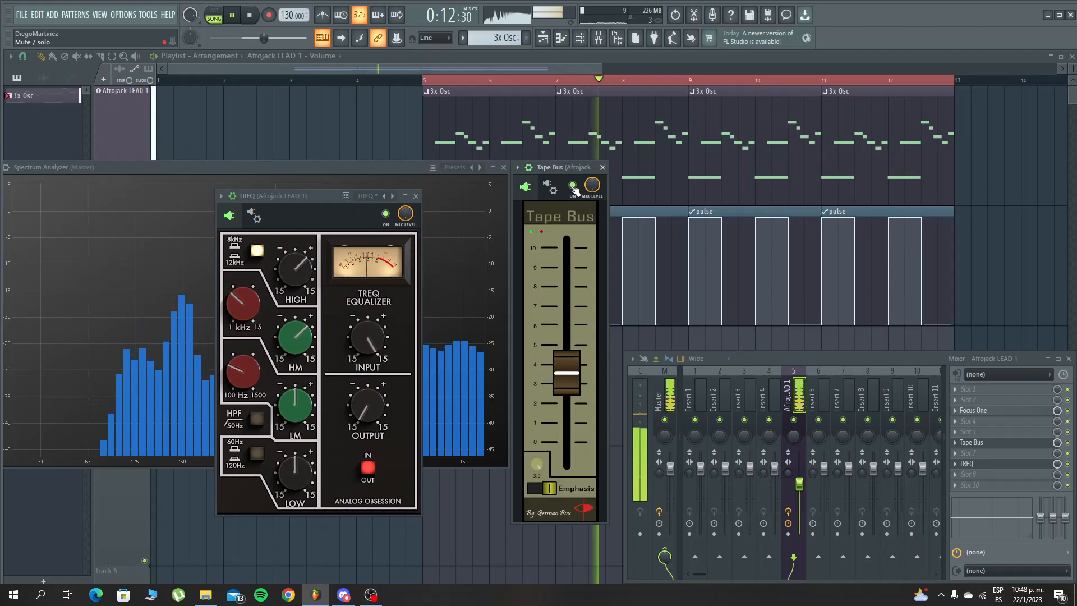
key("space")
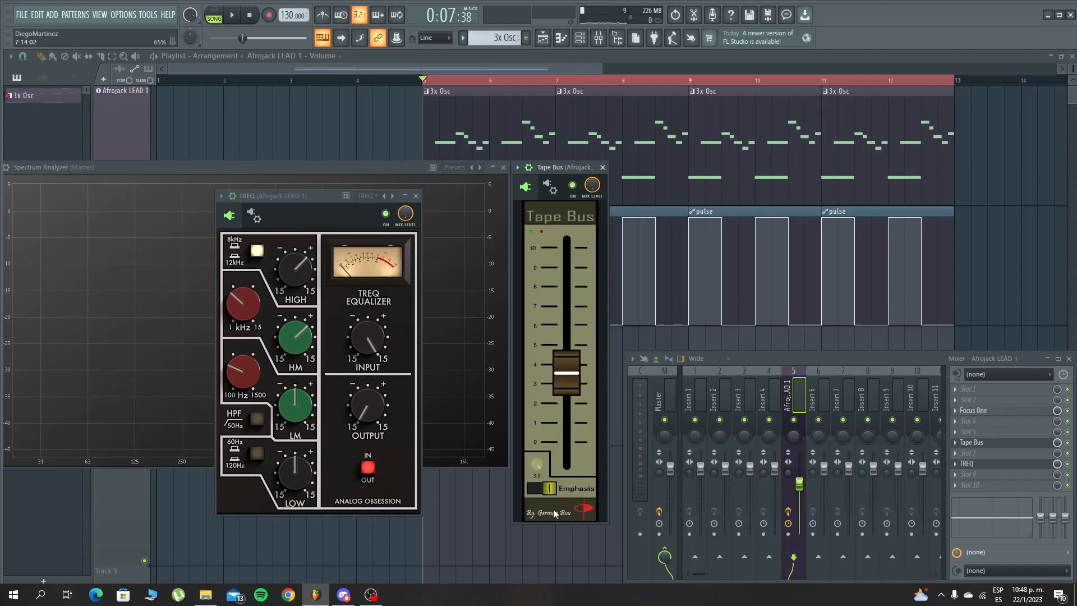
key("space")
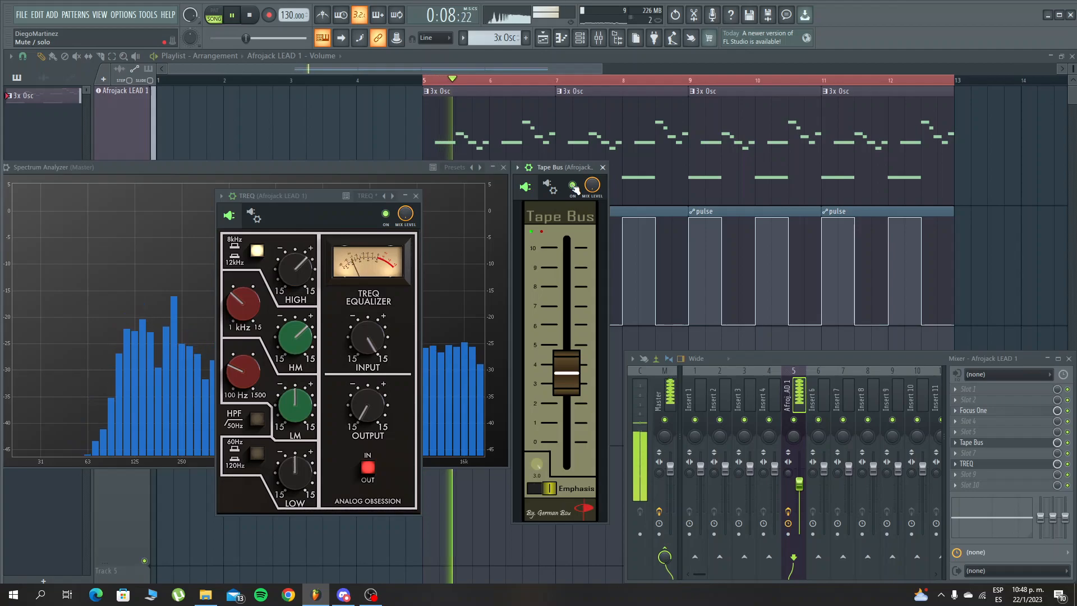
key("space")
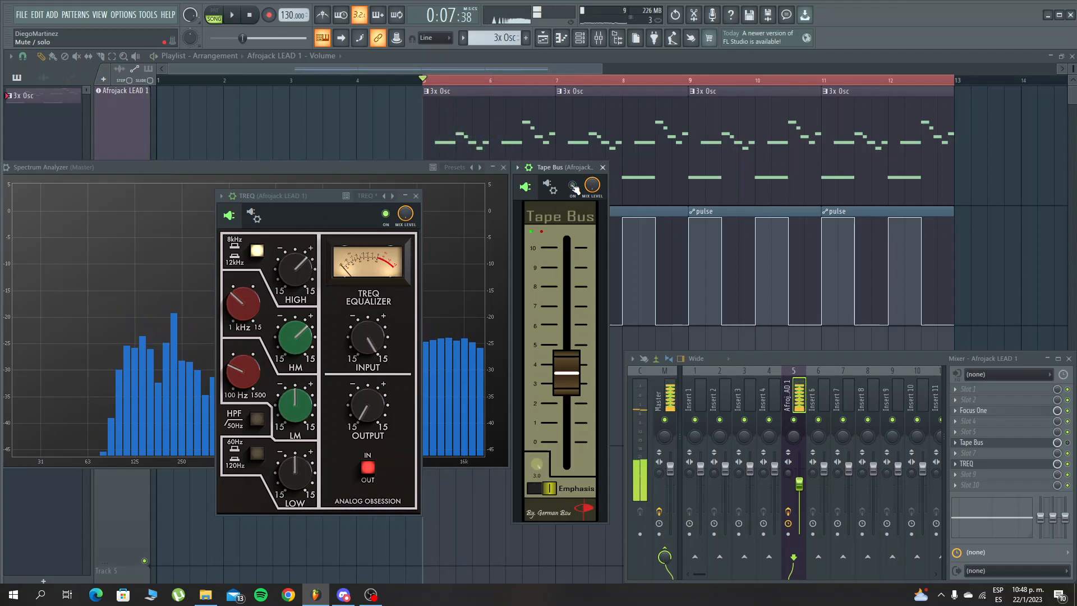
left_click(573, 186)
key("space")
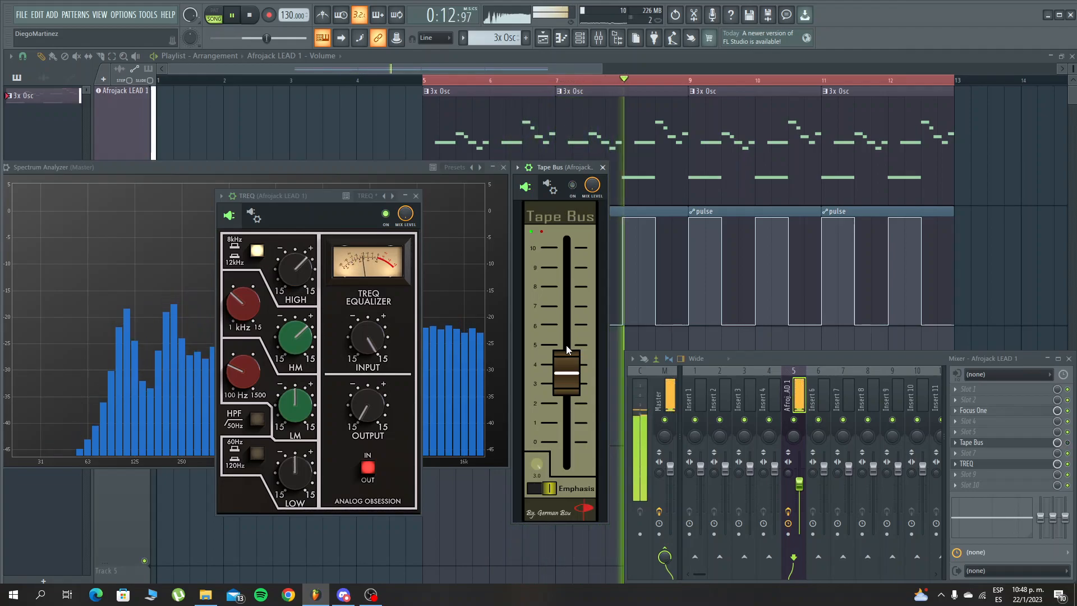
Lower Tape Bus Emphasis to 1.284 and raise its fader to about 11.5 dB, comparing it against bypass before stopping playback
key("space")
mouse_move(574, 381)
left_mouse_down()
mouse_move(574, 342)
mouse_move(576, 371)
left_mouse_up()
key("space")
left_click_drag(537, 465, 540, 546)
left_click_drag(567, 368, 568, 321)
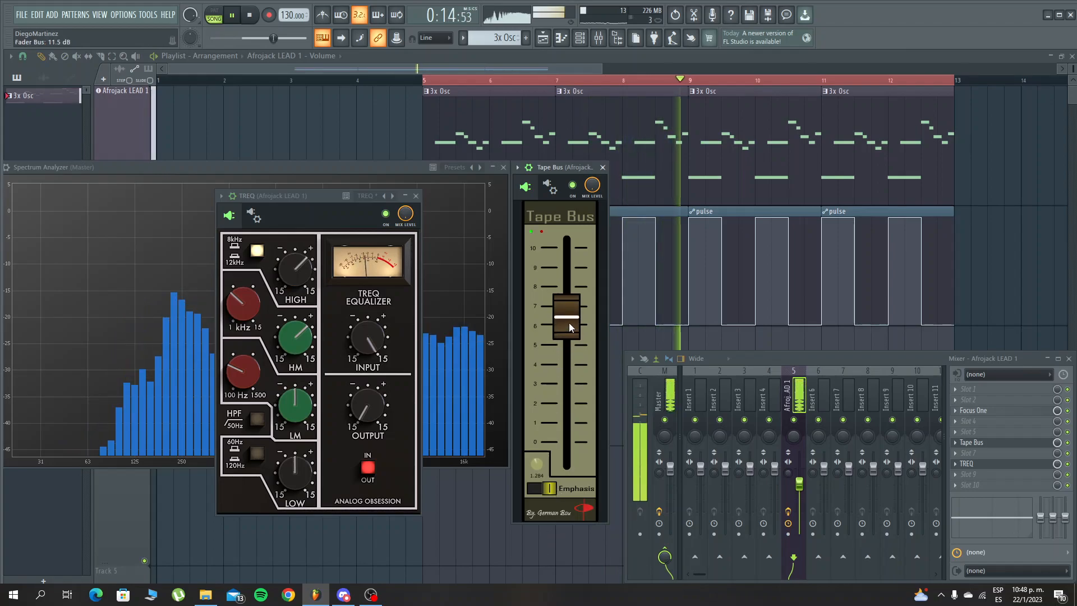
left_click(573, 185)
left_click(573, 186)
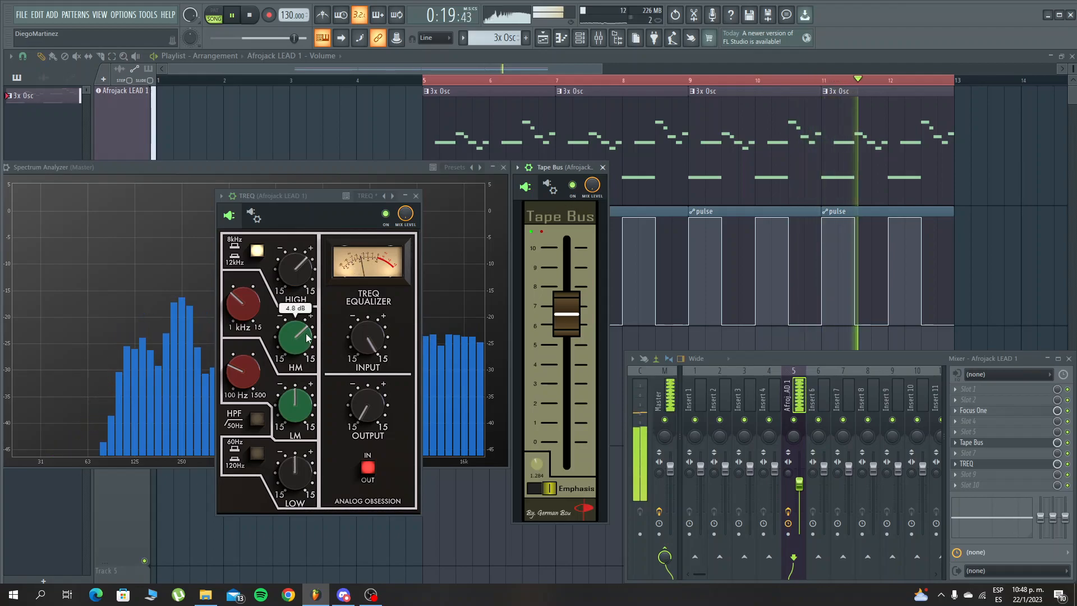
key("space")
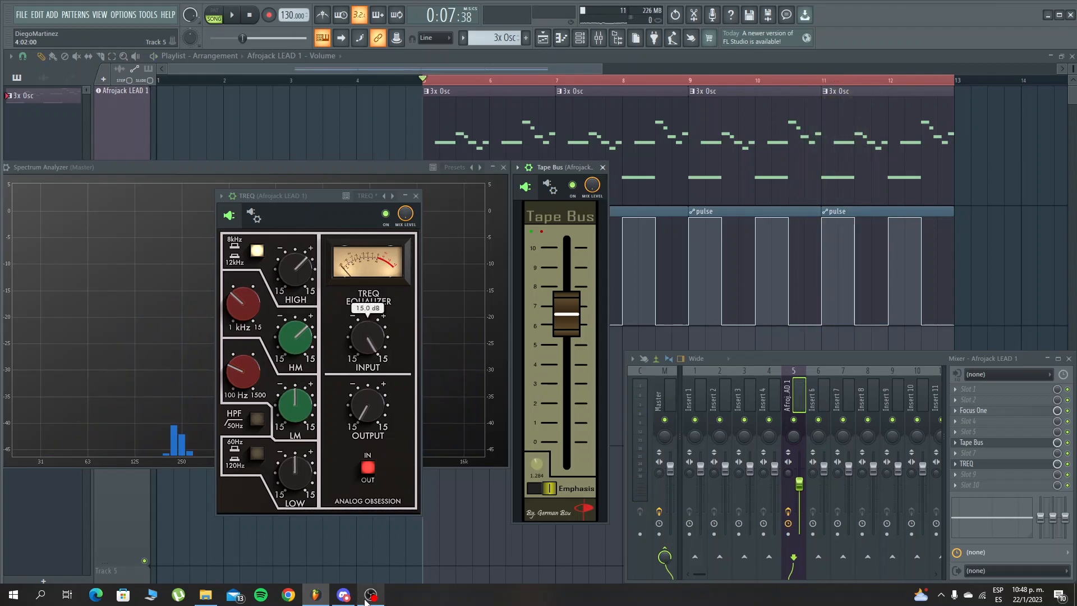
Switch to OBS and pause the screen recording before each change of project
mouse_move(365, 600)
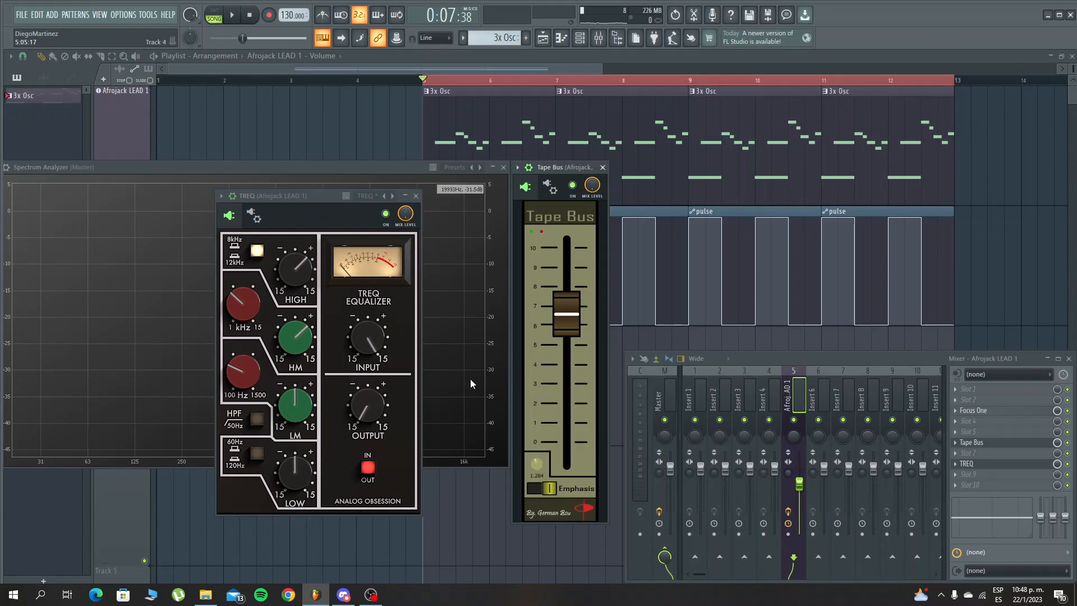
left_click(370, 596)
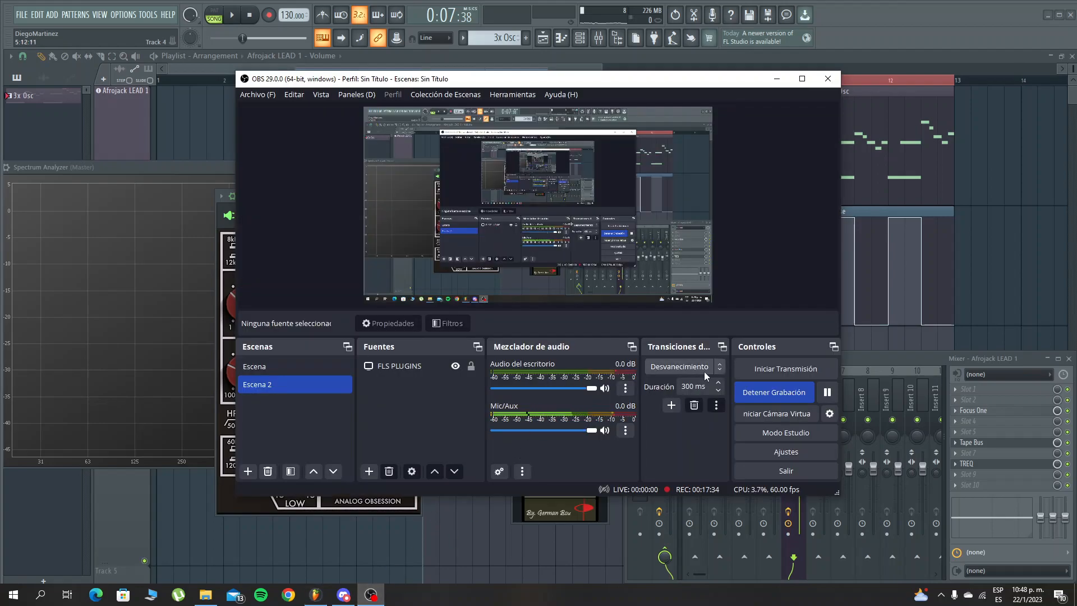
left_click(774, 393)
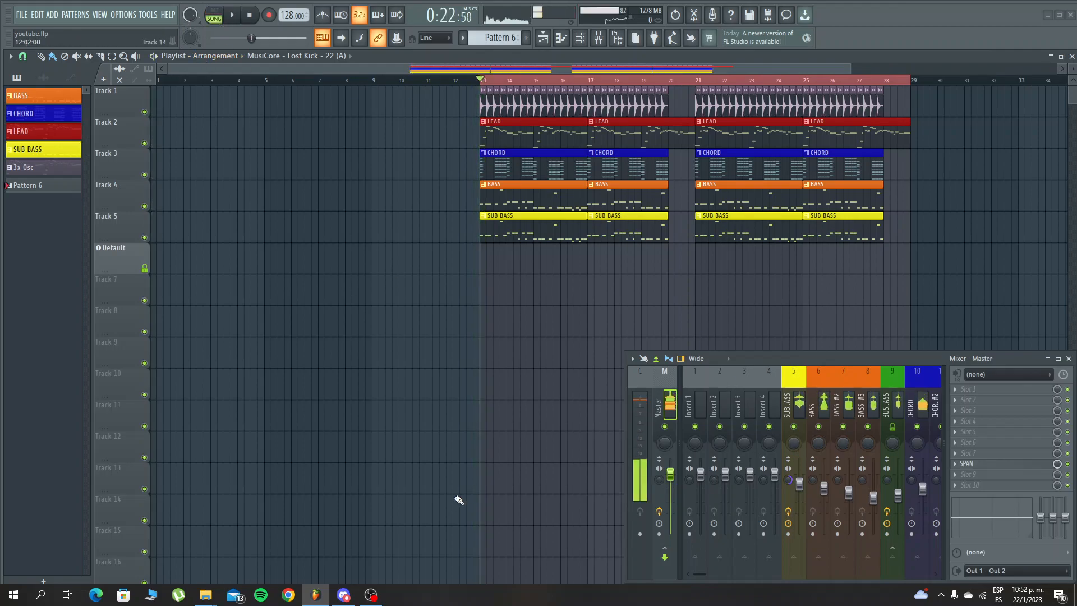
left_click(377, 600)
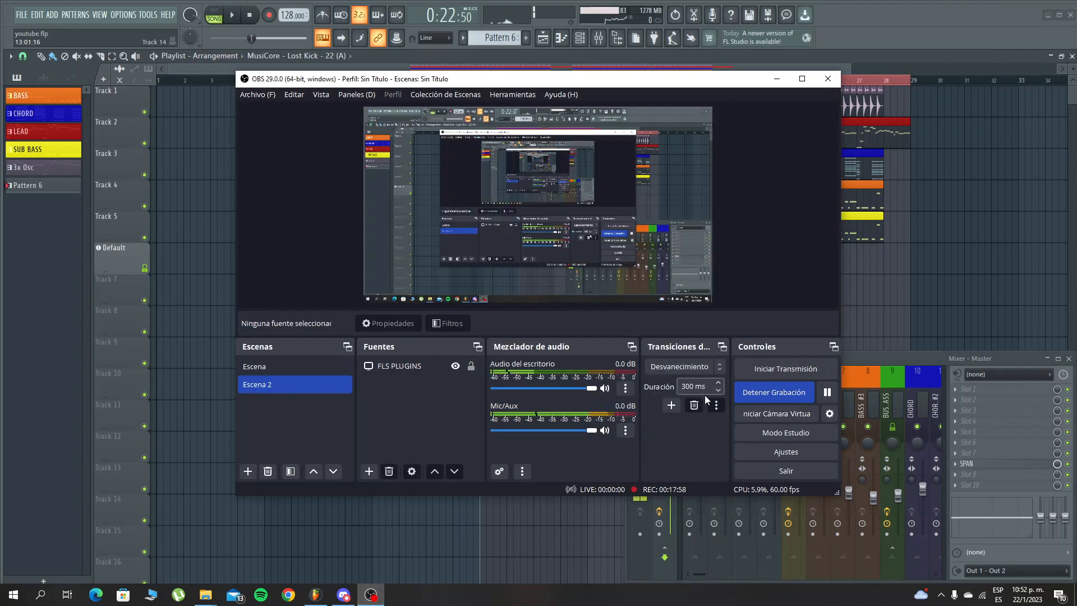
left_click(827, 392)
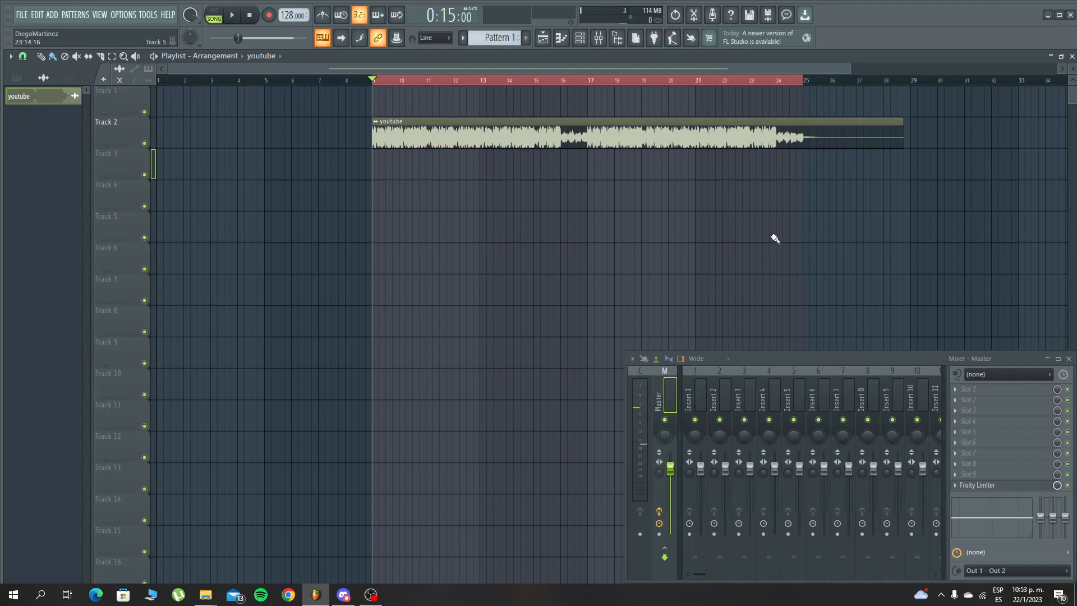
Delete Fruity Limiter from the Master track and route the youtube audio clip to mixer track 5
right_click(963, 488)
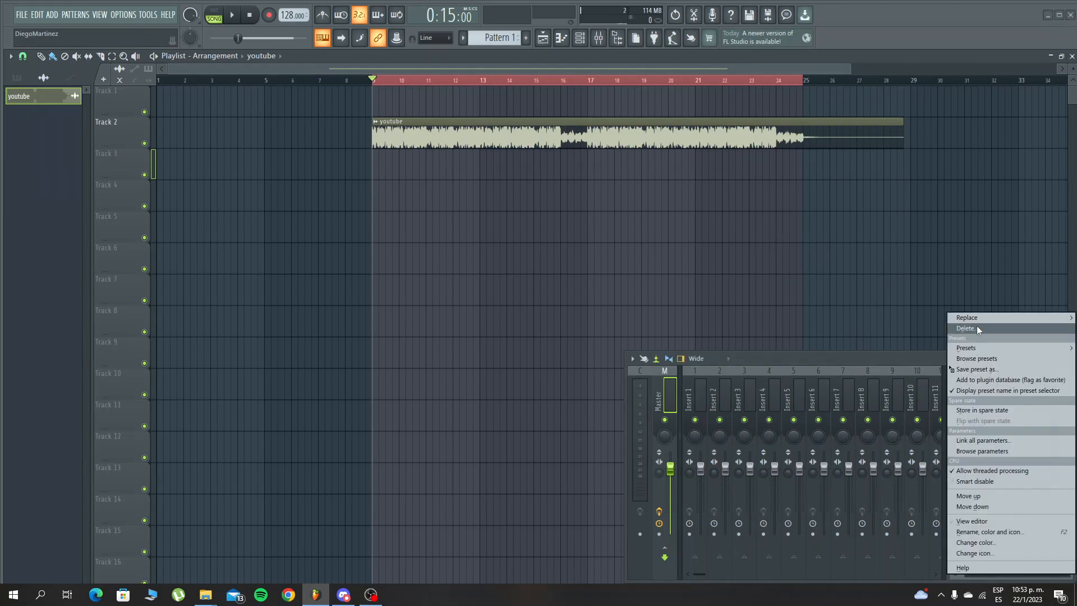
left_click(965, 329)
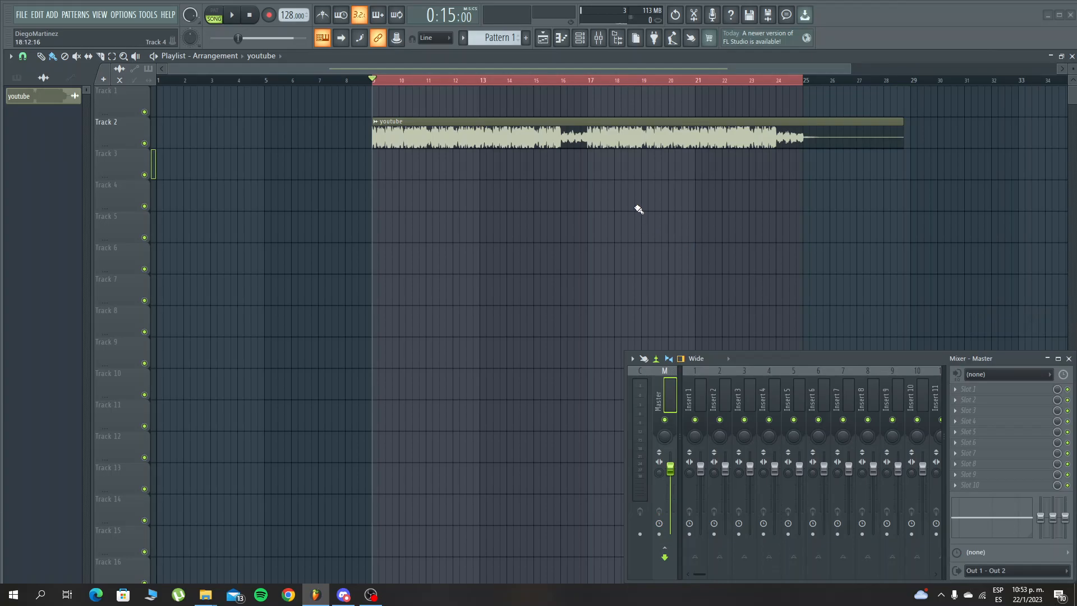
double_click(574, 120)
left_click(385, 212)
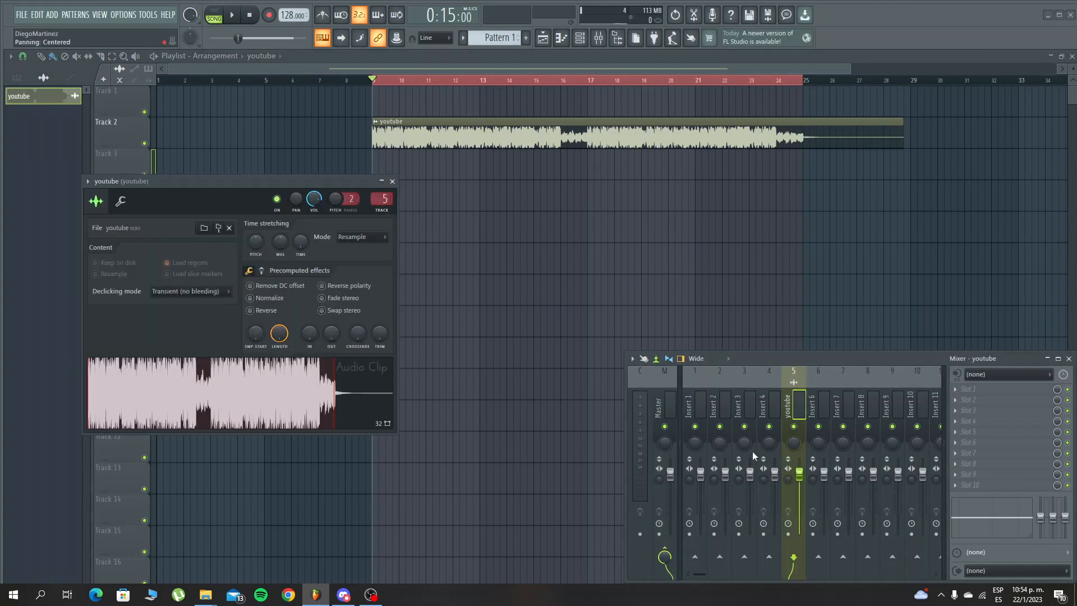
Add Tape Bus in slot 2 of the youtube mixer track, switch it off, and play the clip unprocessed
left_click(966, 403)
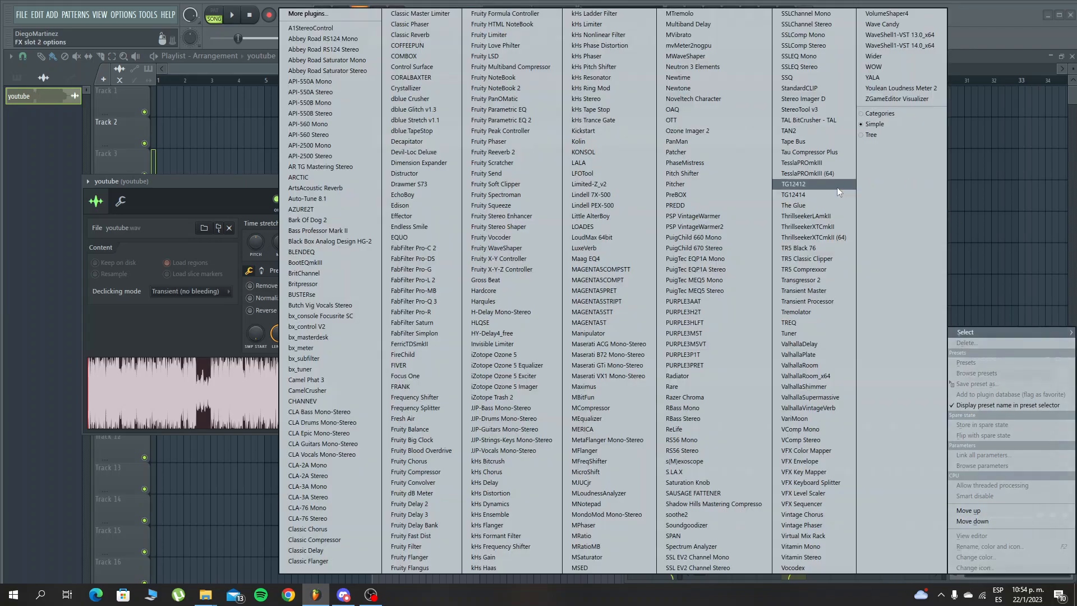
left_click(817, 141)
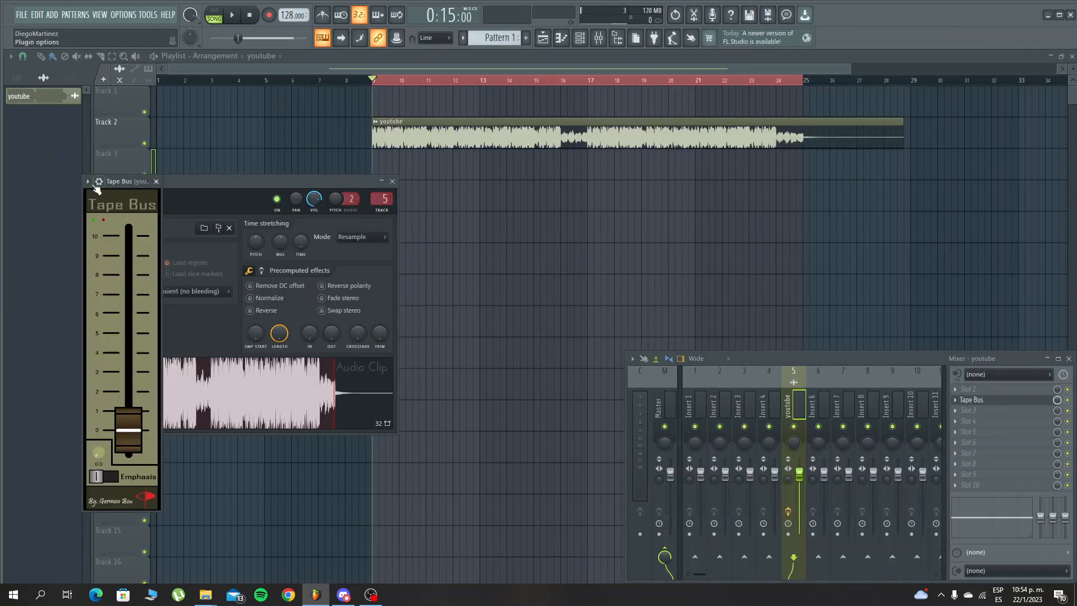
left_click(97, 185)
key("Escape")
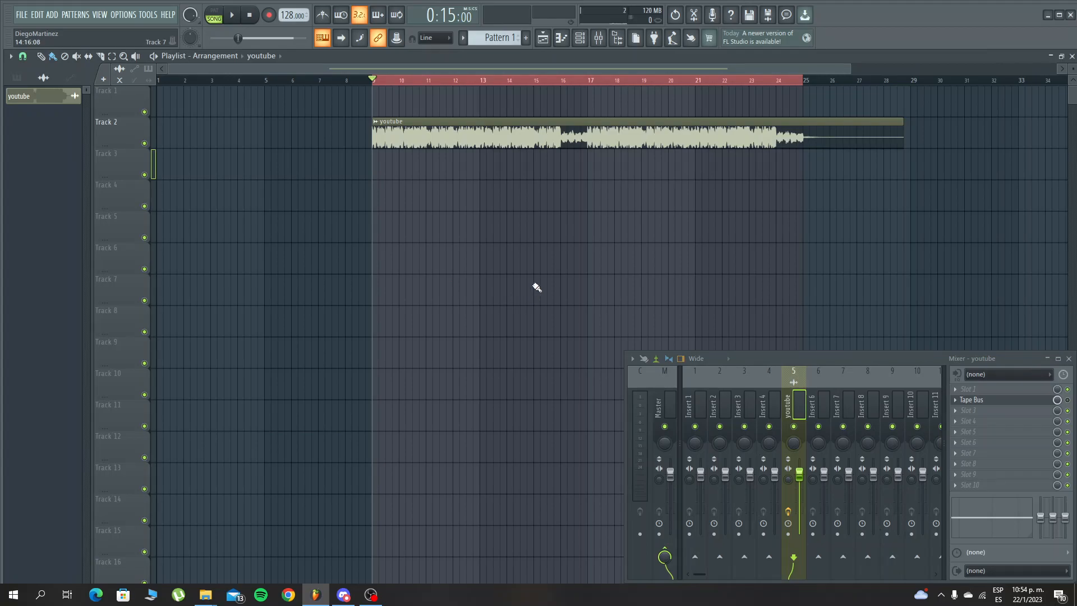
key("space")
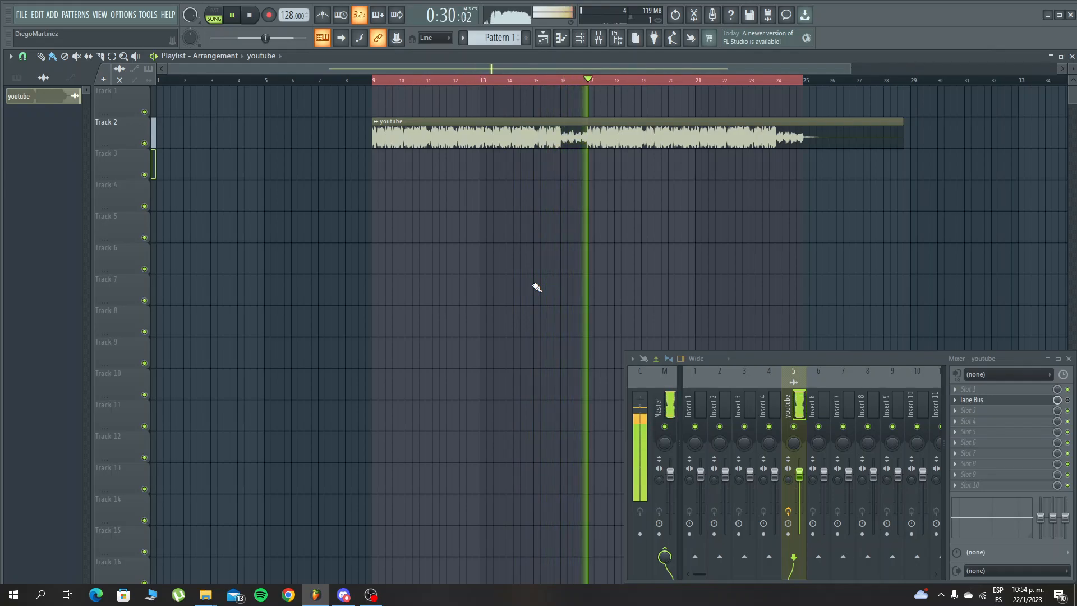
Stop playback and examine the waveform of the youtube clip across the looped section of the playlist
key("space")
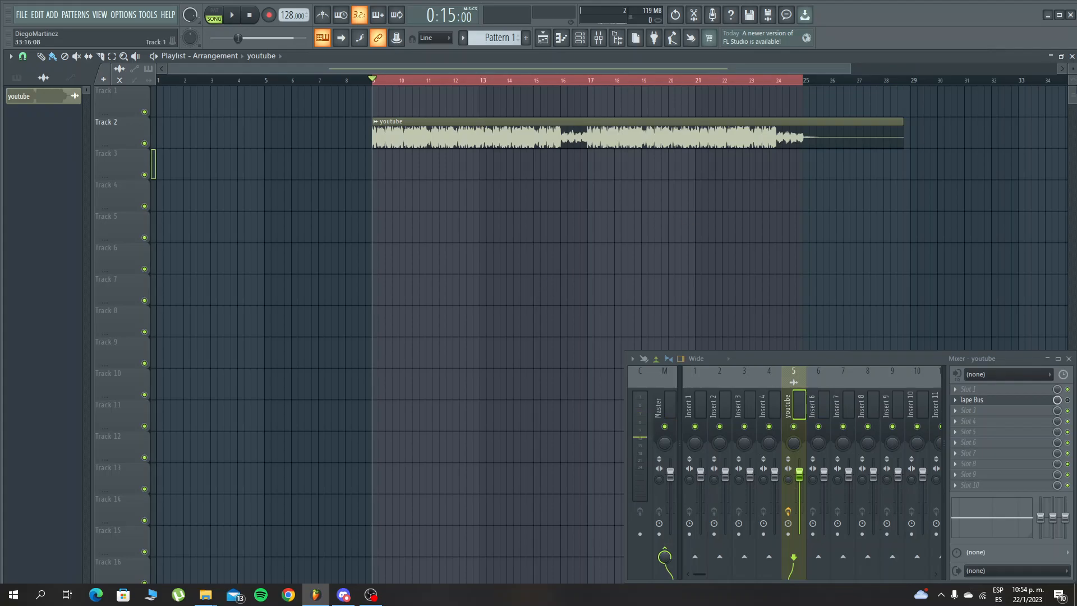
left_click_drag(1072, 69, 1072, 42)
left_click_drag(477, 69, 477, 73)
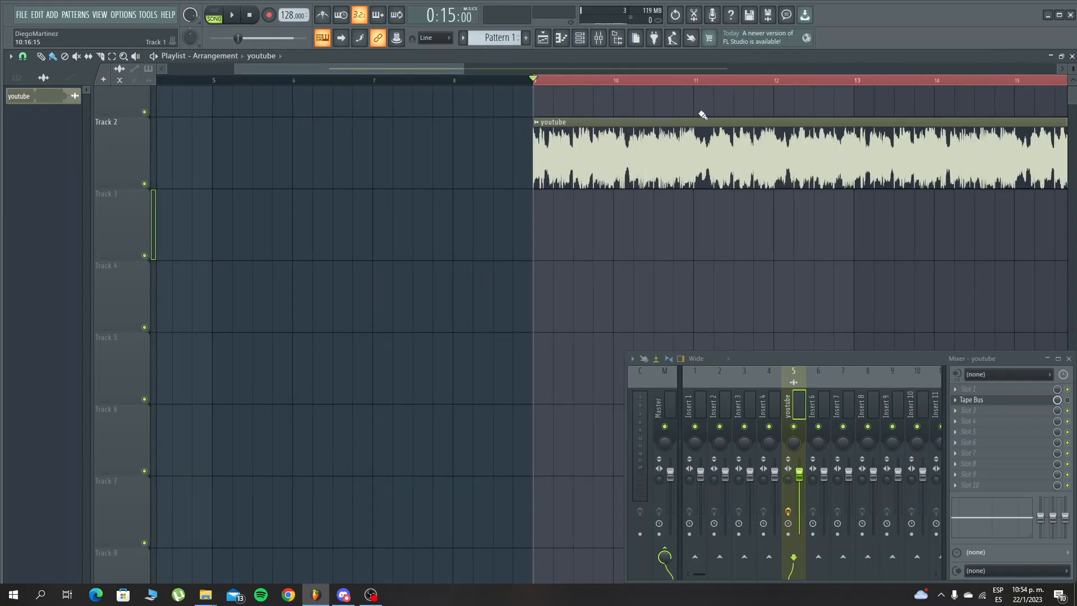
left_click_drag(364, 75, 424, 103)
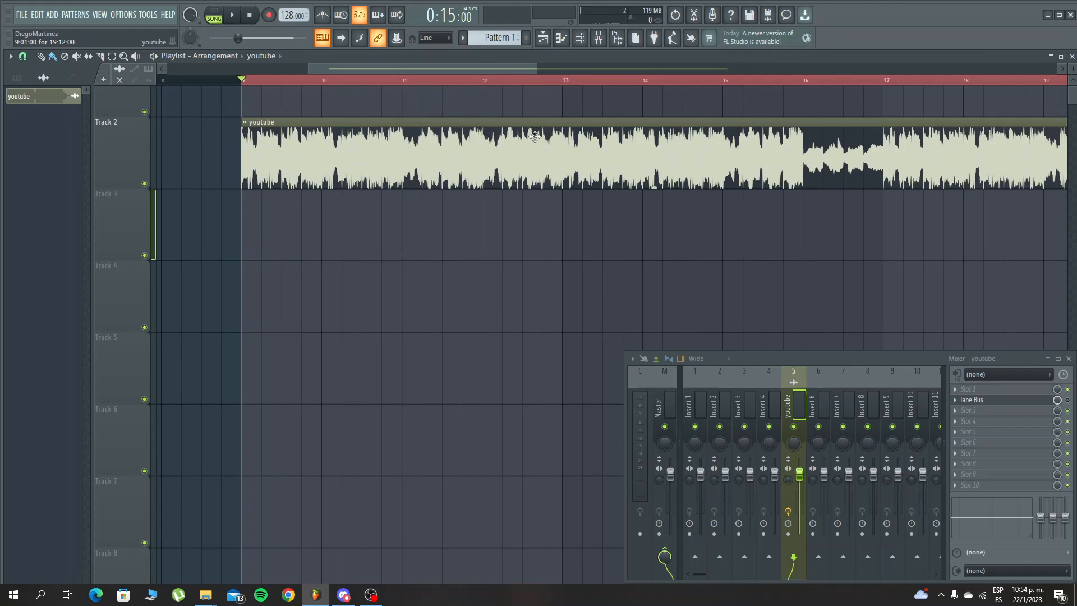
left_click_drag(715, 72, 718, 85)
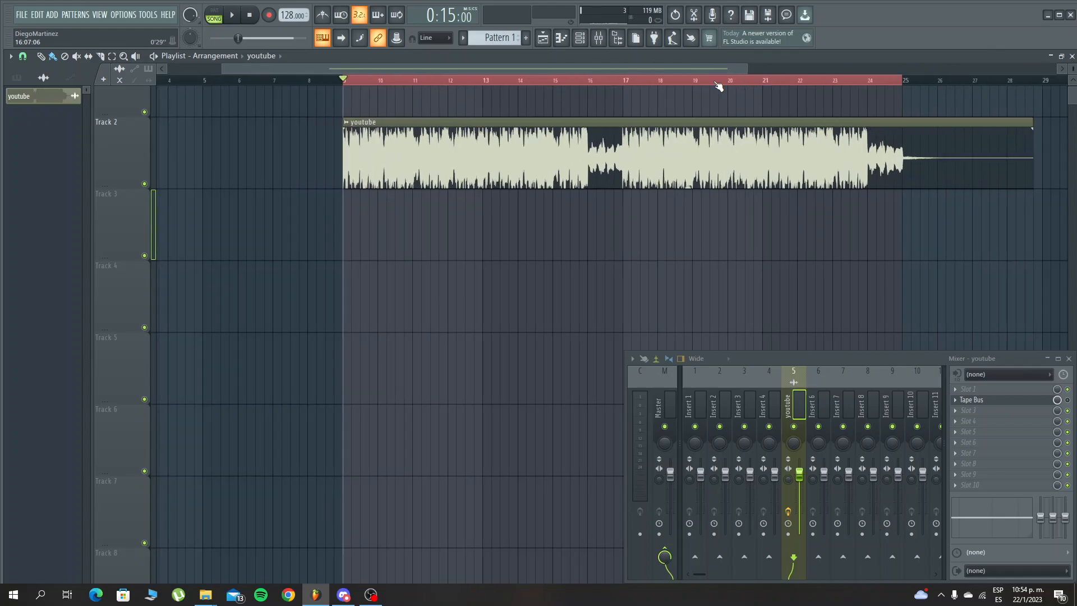
scroll(718, 85, "down", 1)
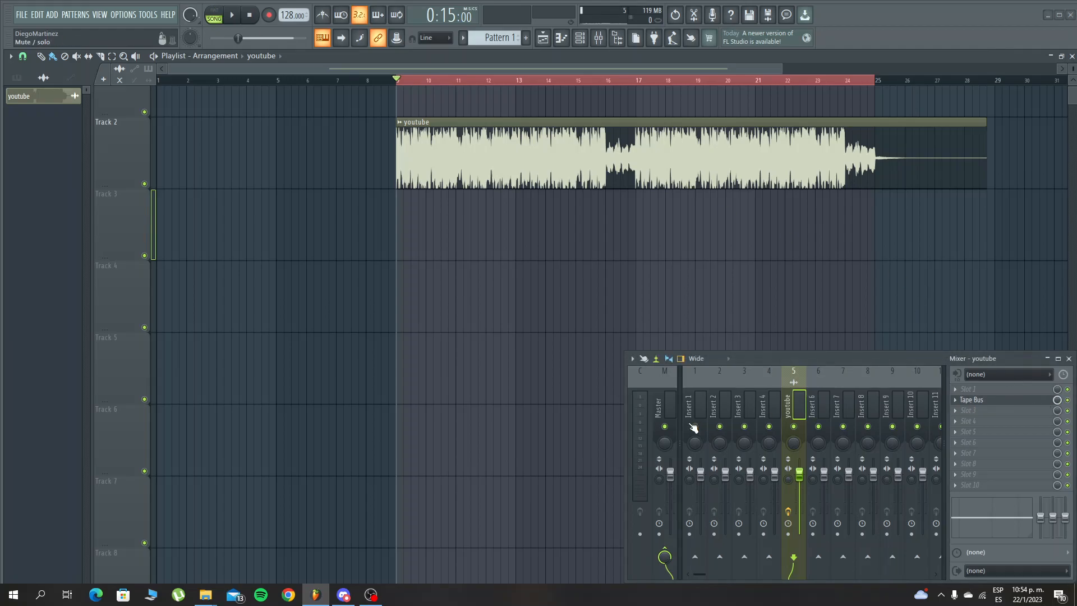
Open Tape Bus from the youtube mixer track, move its window beside the clip and detach it while the mix plays
left_click(674, 415)
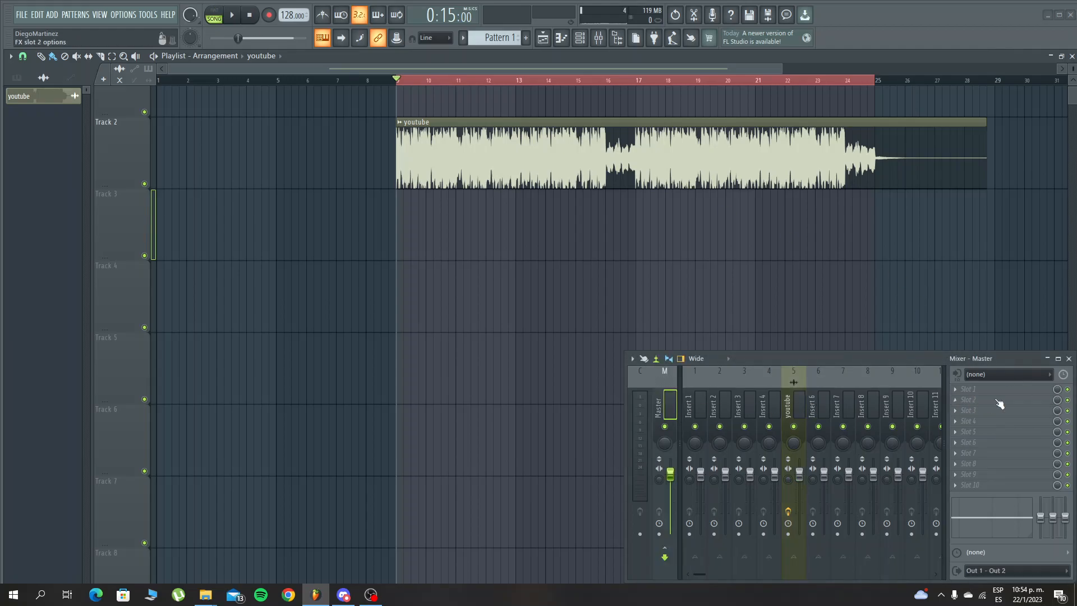
left_click(796, 402)
left_click(975, 400)
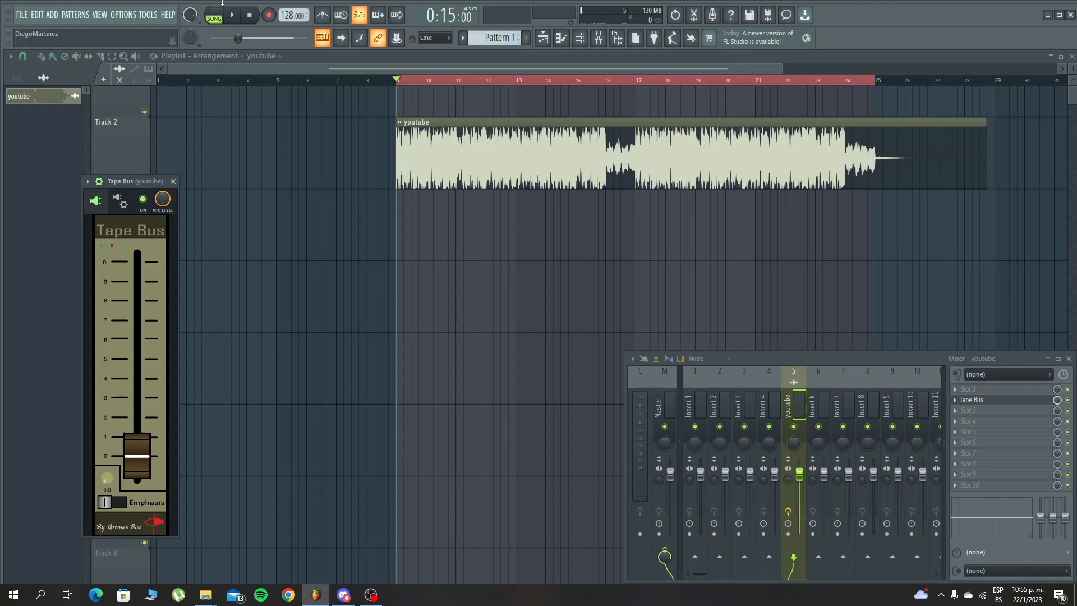
left_click_drag(133, 180, 347, 180)
left_click(302, 174)
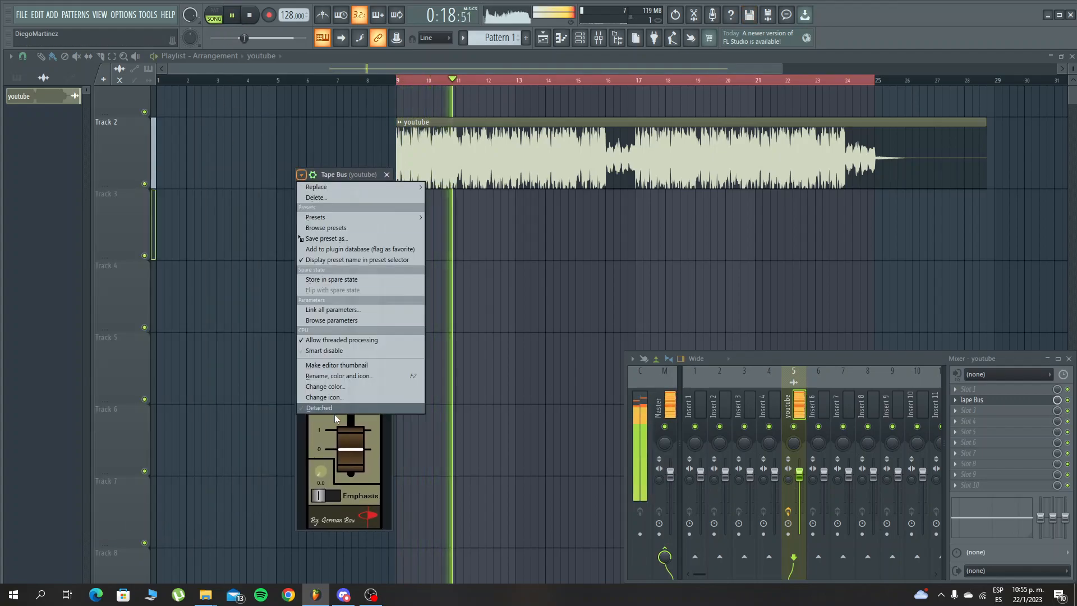
left_click(334, 405)
Raise the Tape Bus fader to 13.1 dB, compare it against bypass, and stop playback
left_click_drag(351, 437, 345, 324)
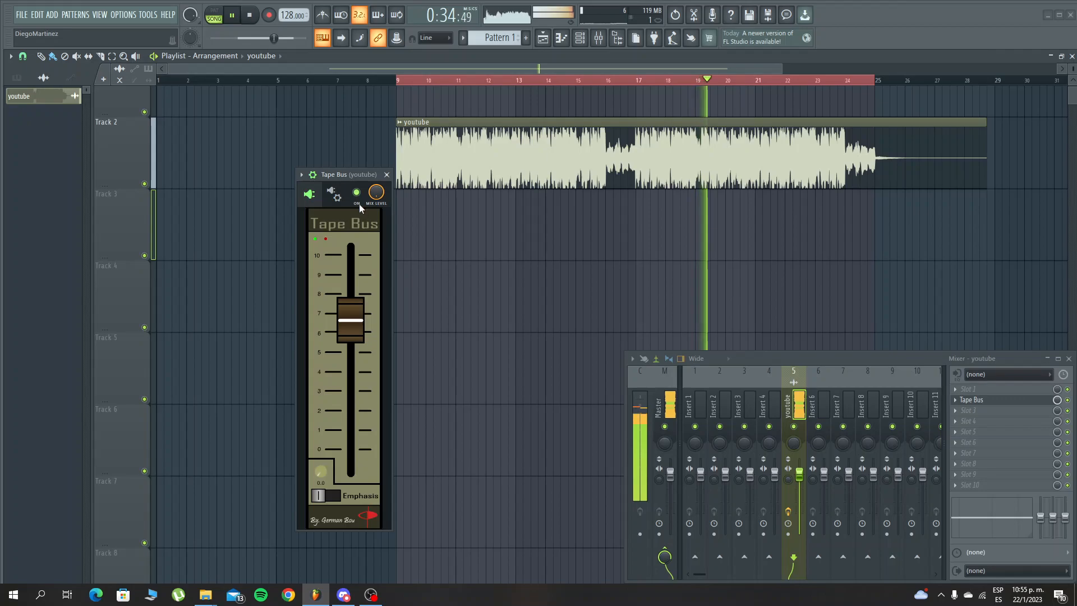
left_click_drag(350, 329, 355, 310)
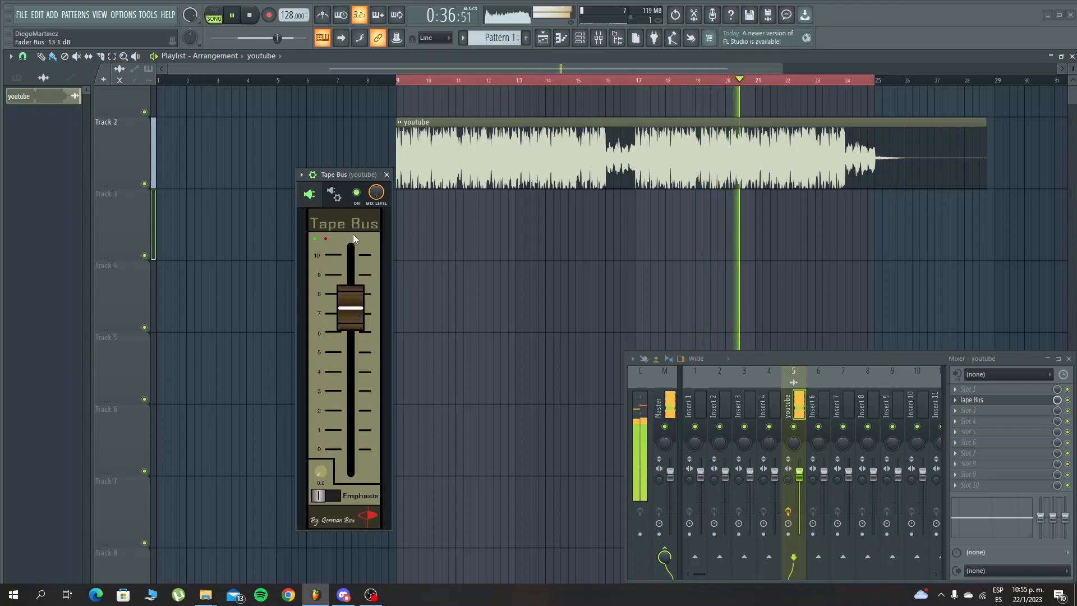
left_click(357, 192)
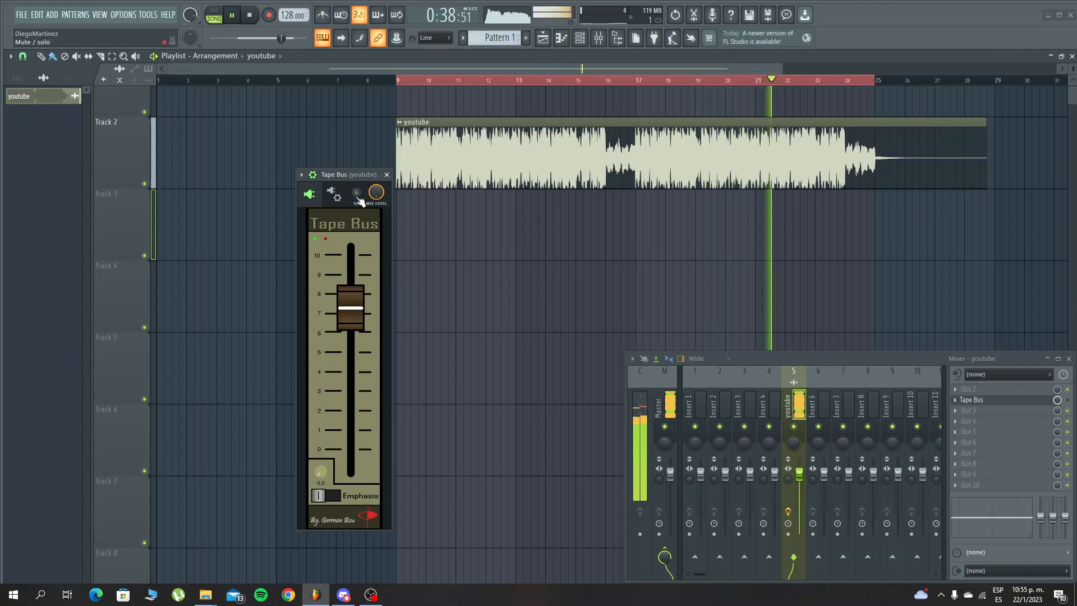
left_click(357, 194)
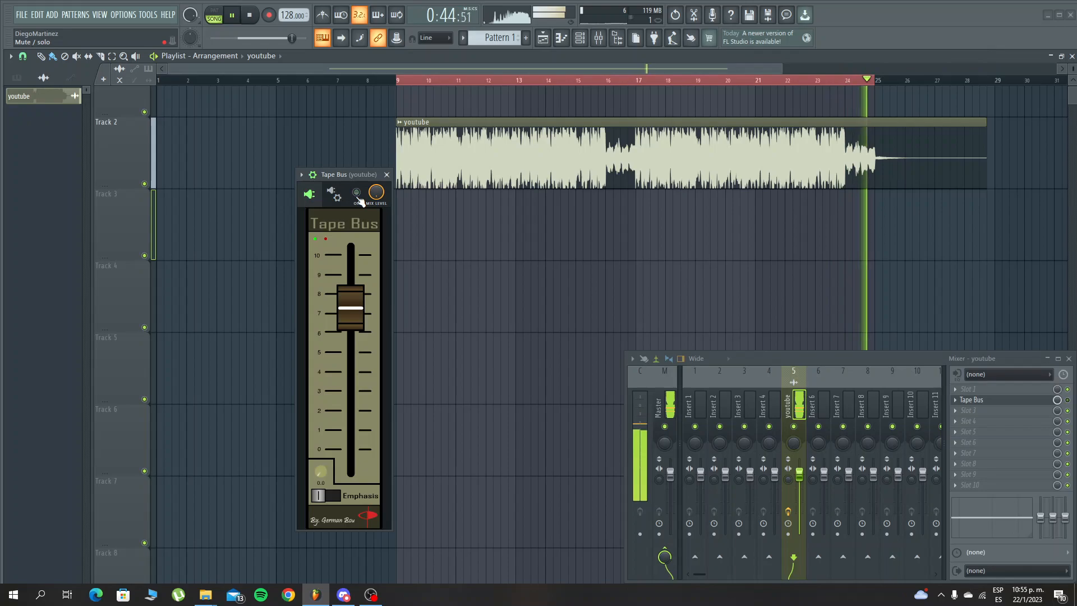
left_click(357, 194)
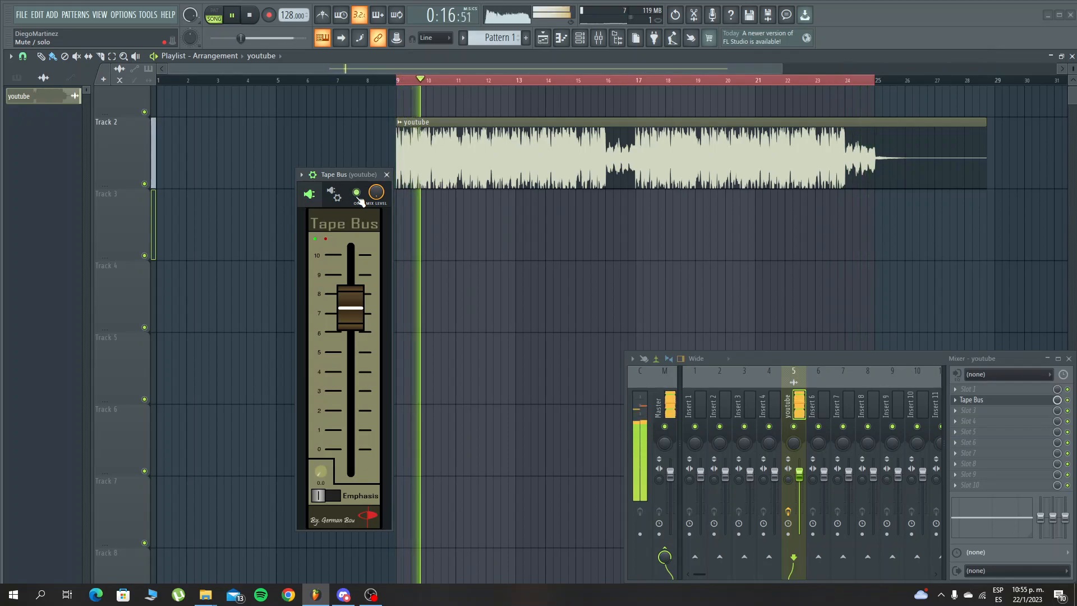
left_click(249, 17)
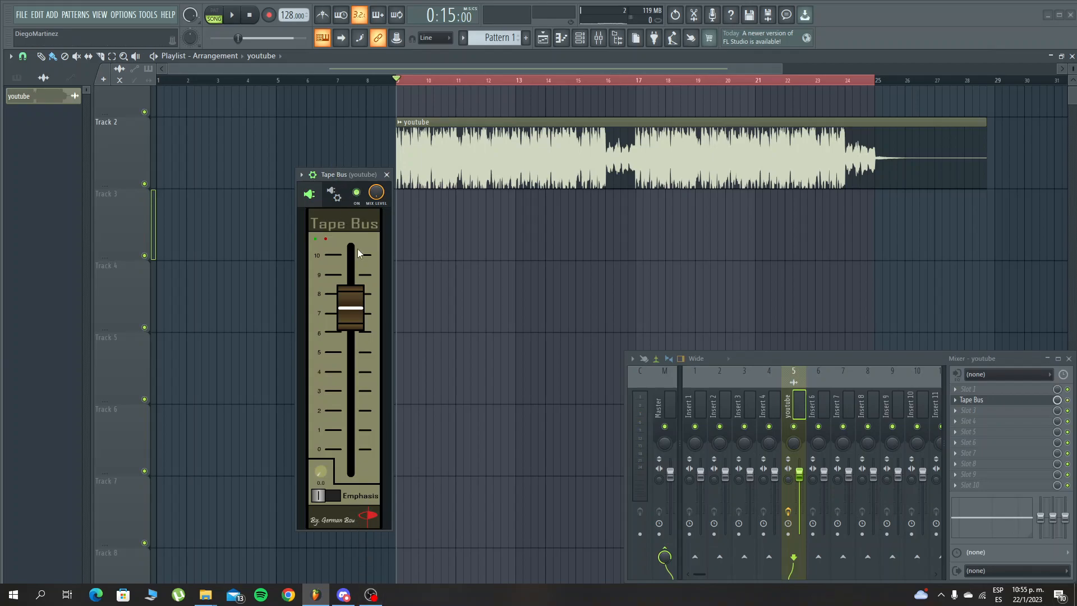
Switch Emphasis on and, during playback, set it to about 2.16 with the Tape Bus fader at about 6.3 dB, comparing against bypass
left_click(333, 494)
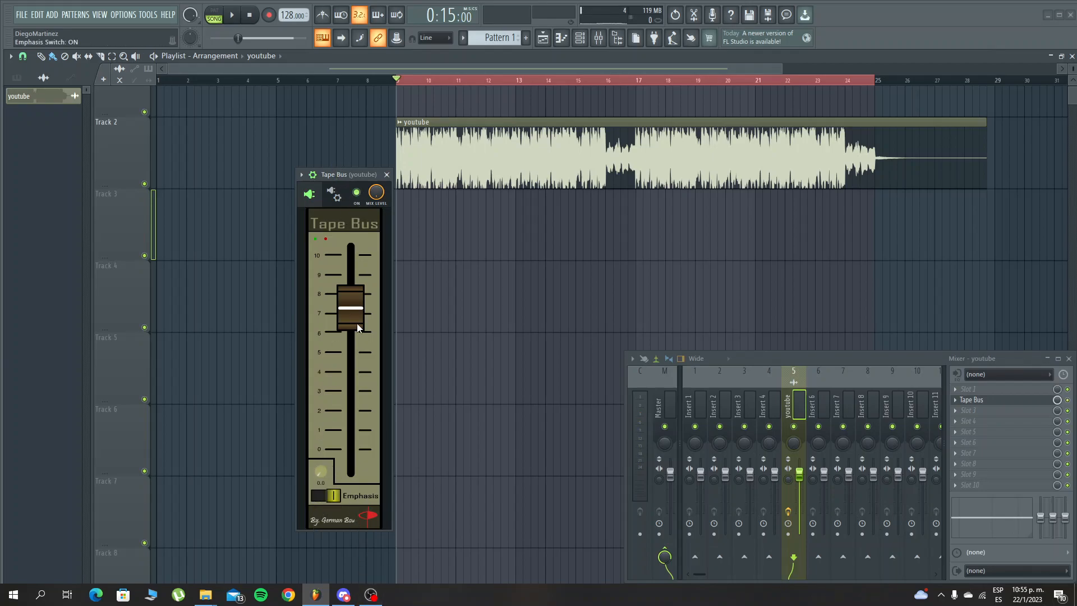
left_click(232, 16)
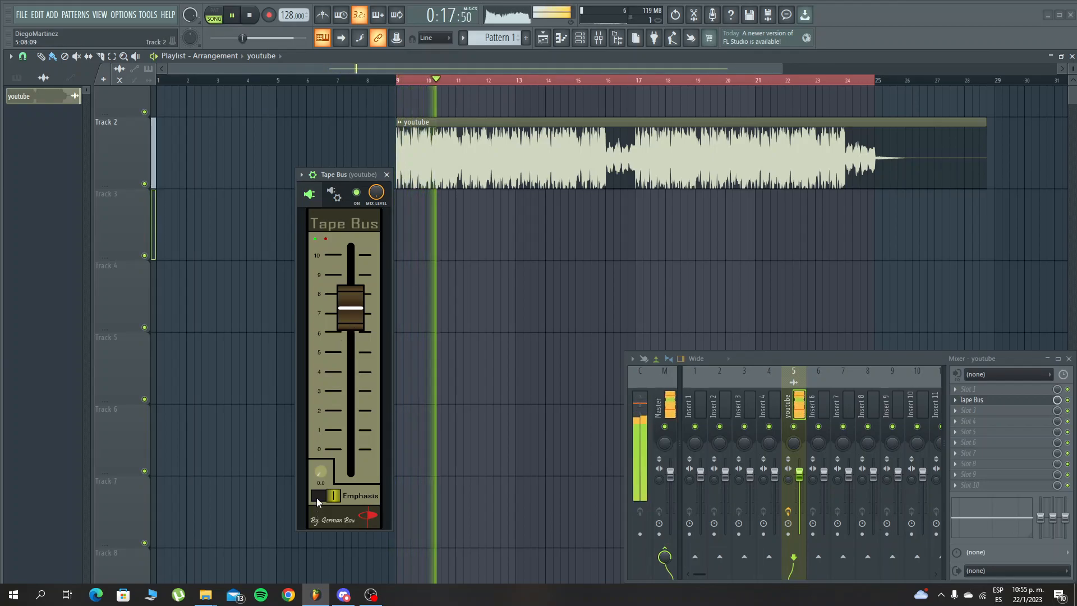
left_click_drag(318, 468, 352, 382)
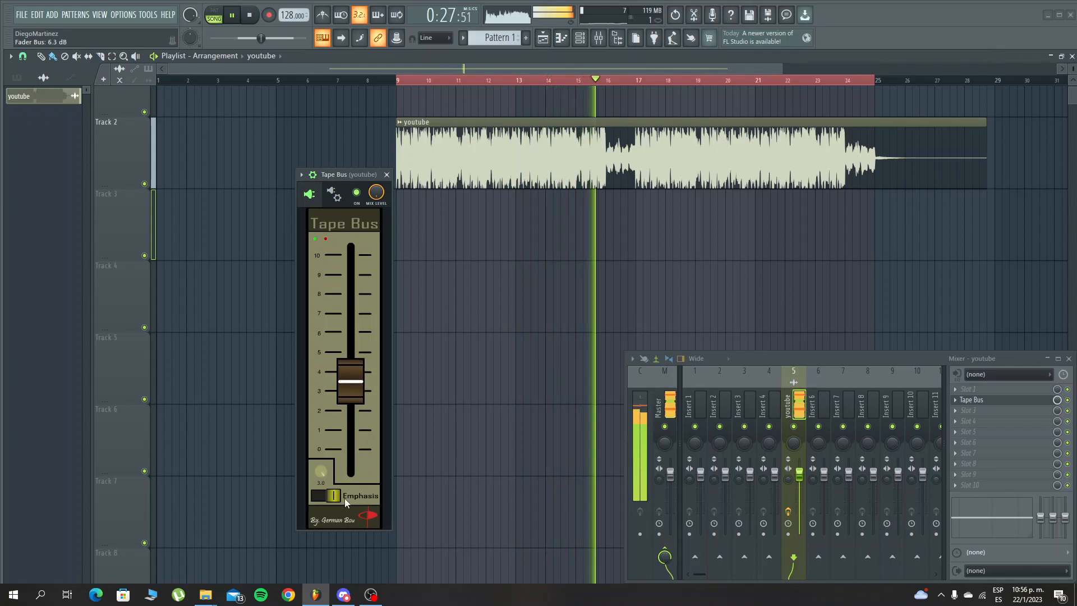
left_click_drag(320, 466, 318, 494)
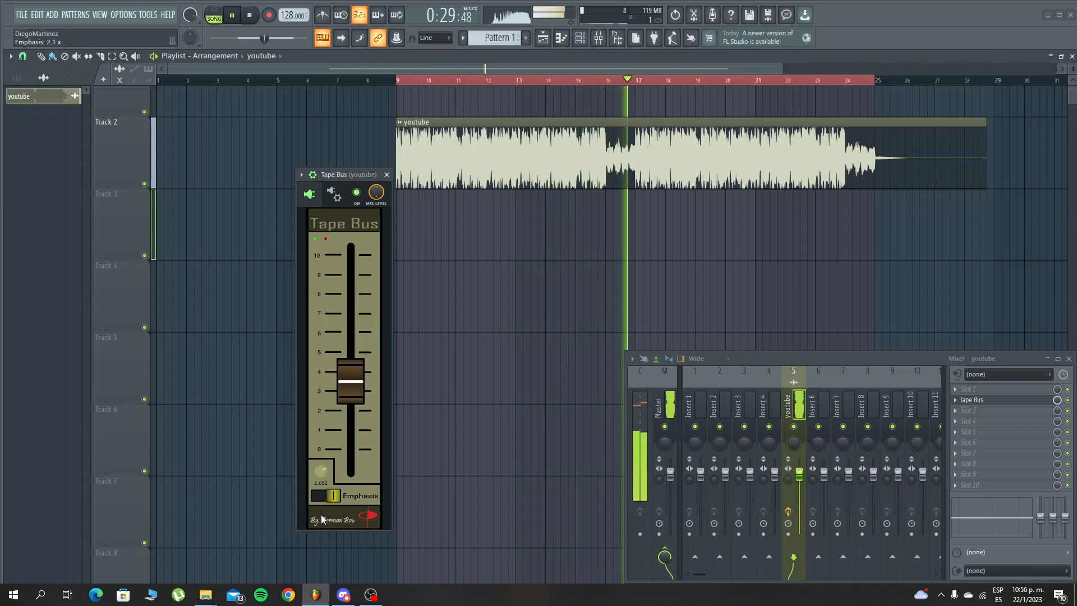
mouse_move(344, 399)
left_mouse_down()
mouse_move(348, 377)
mouse_move(345, 389)
left_mouse_up()
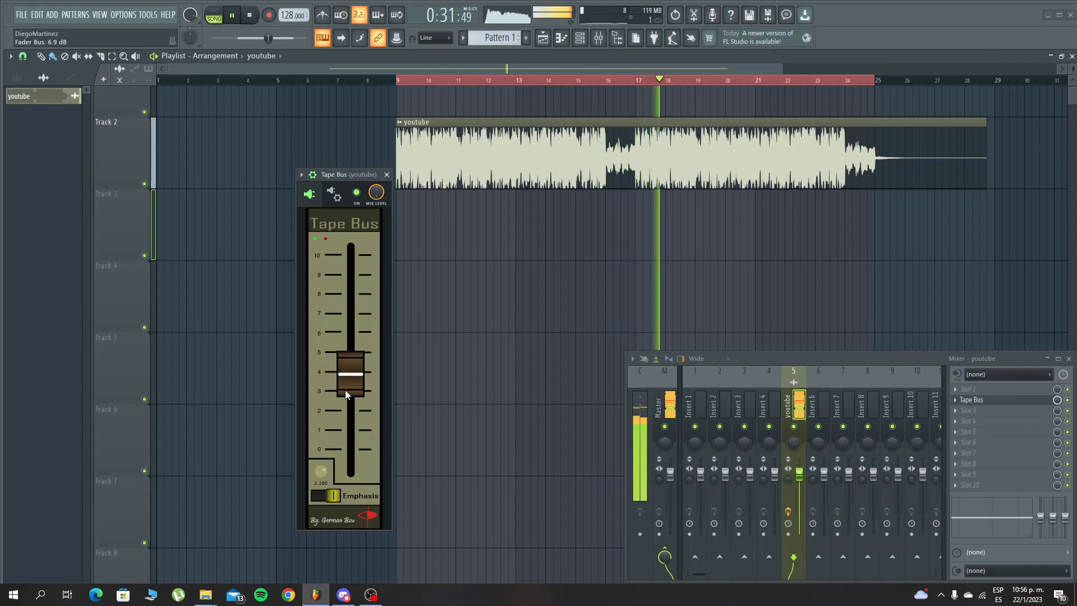
left_click(357, 194)
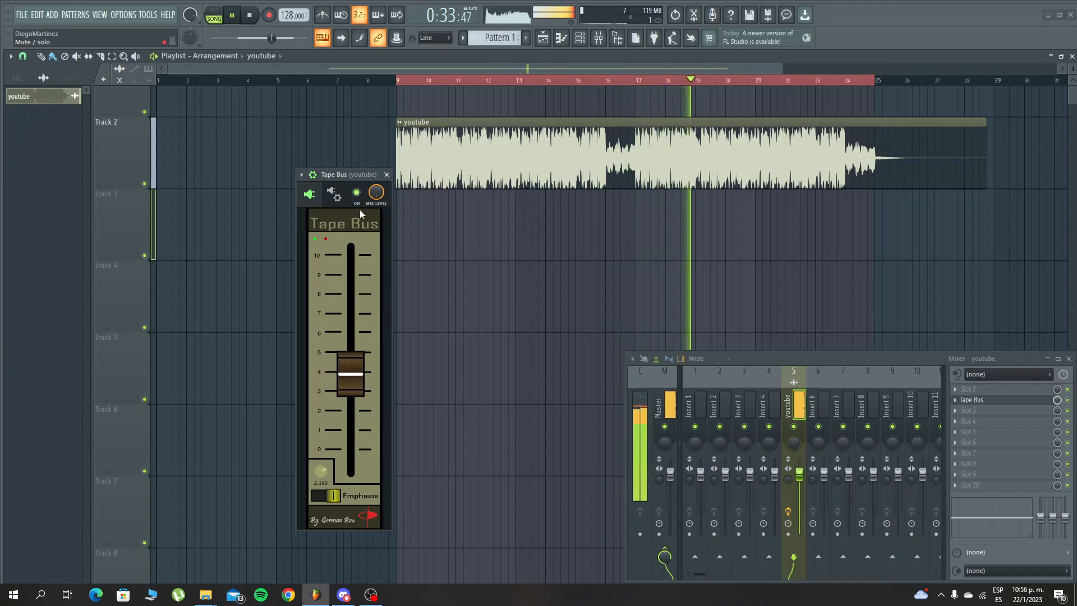
left_click_drag(352, 372, 352, 380)
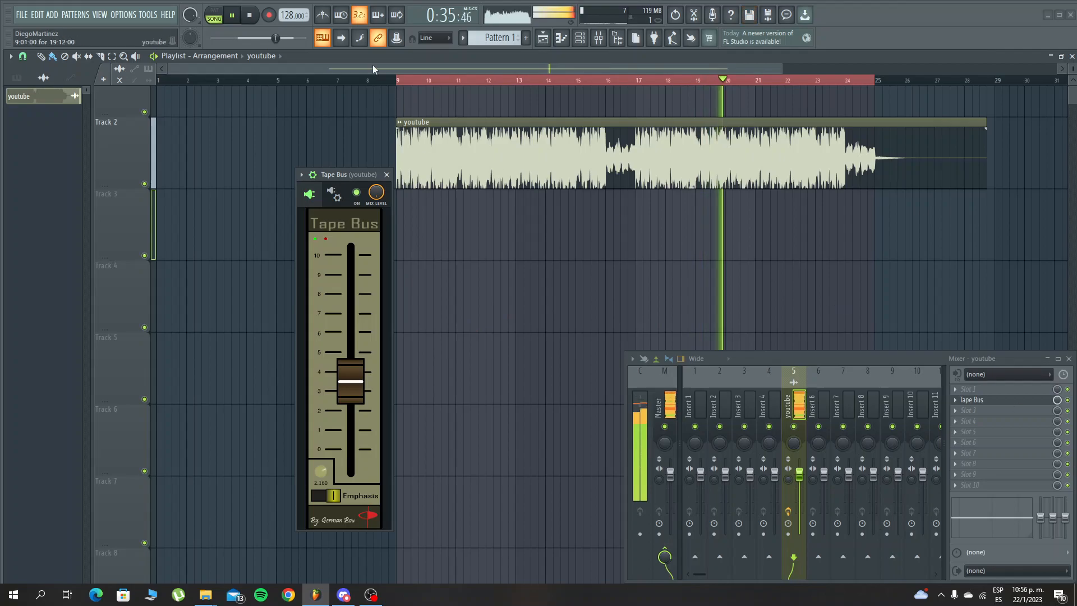
Lower the youtube mixer track's volume to 87% (-3.1 dB) and briefly play the mix at that level
key("space")
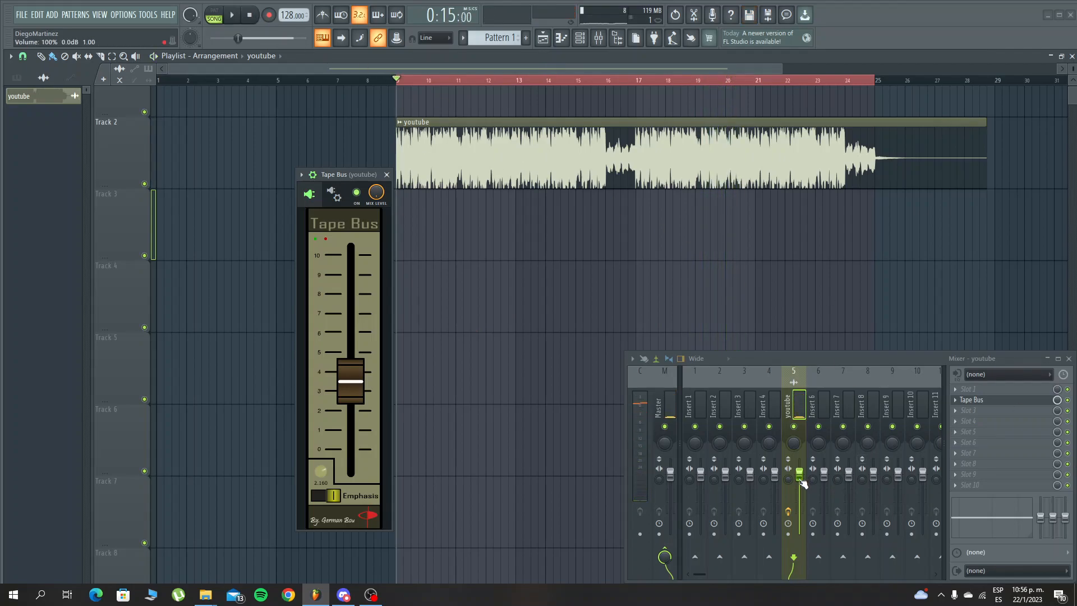
key("space")
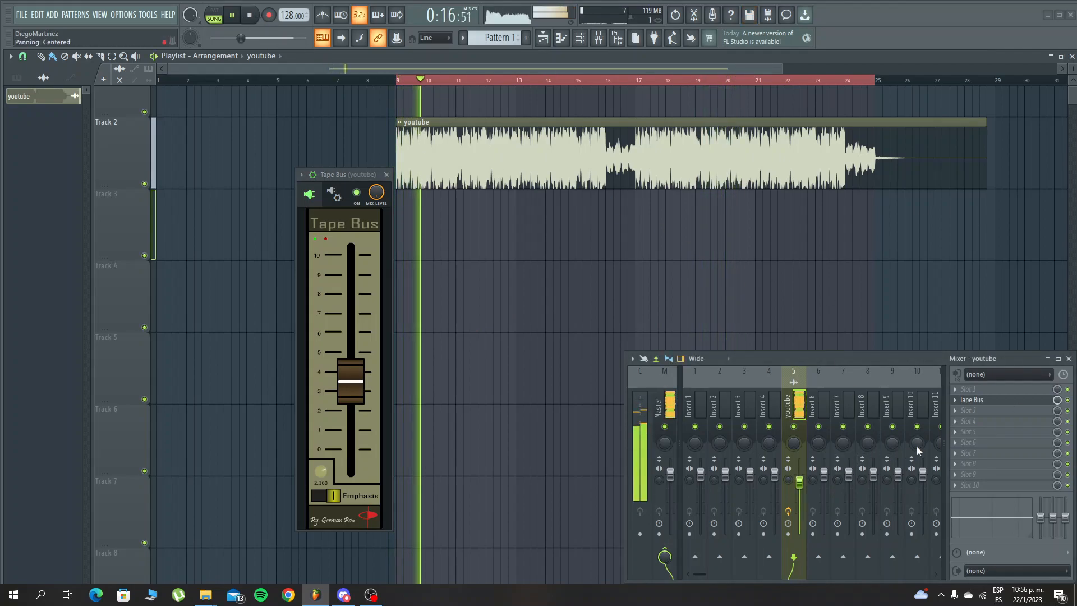
key("space")
Load TREQ in slot 3 of the youtube mixer track and move the Tape Bus window clear of it
left_click(1004, 466)
mouse_move(985, 325)
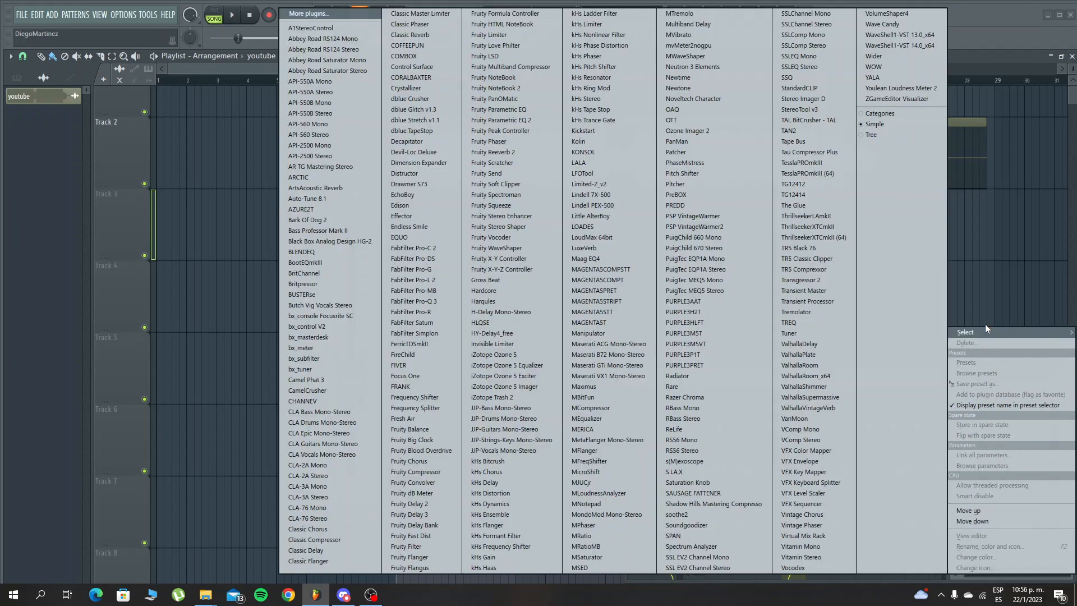
left_click(785, 323)
left_click_drag(324, 180, 448, 165)
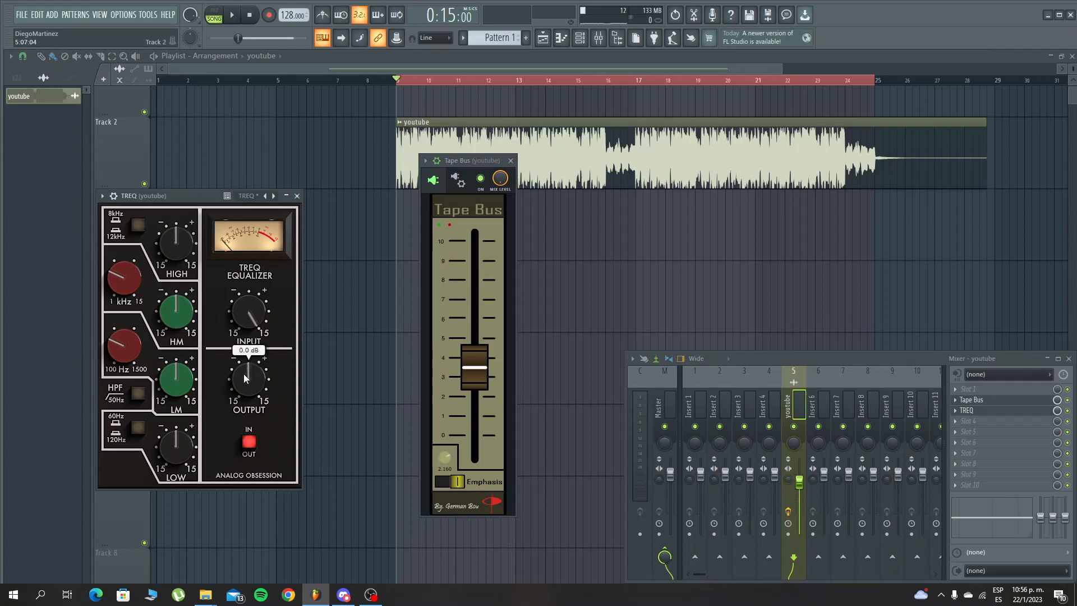
During playback, toggle TREQ's 8/12 kHz switch, boost High to just under 4.5 dB, and raise HM to 3.8 dB
key("space")
left_click_drag(182, 196, 242, 224)
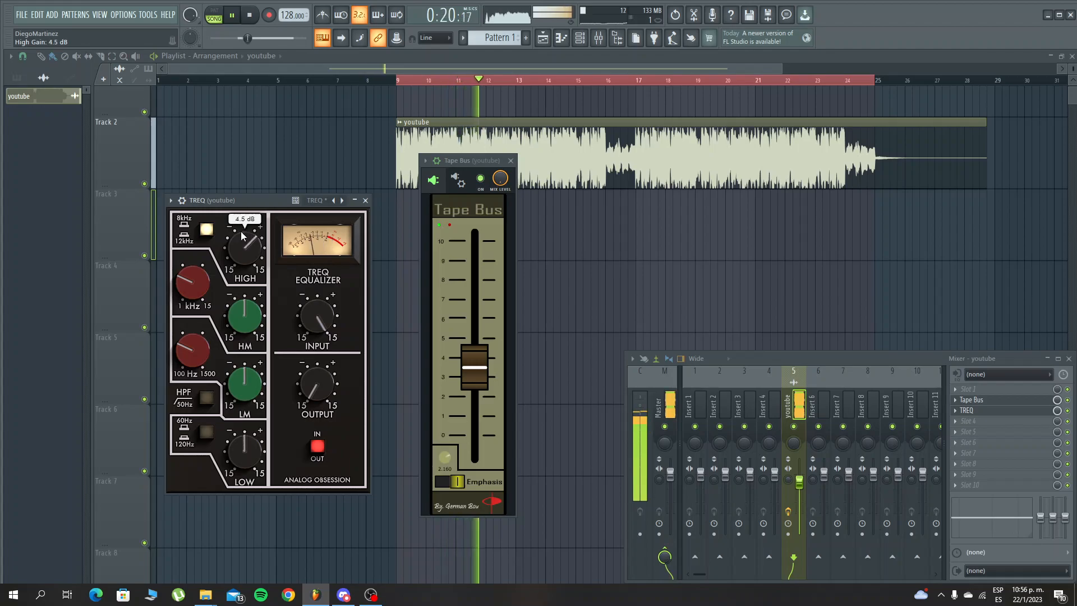
left_click_drag(227, 315, 236, 292)
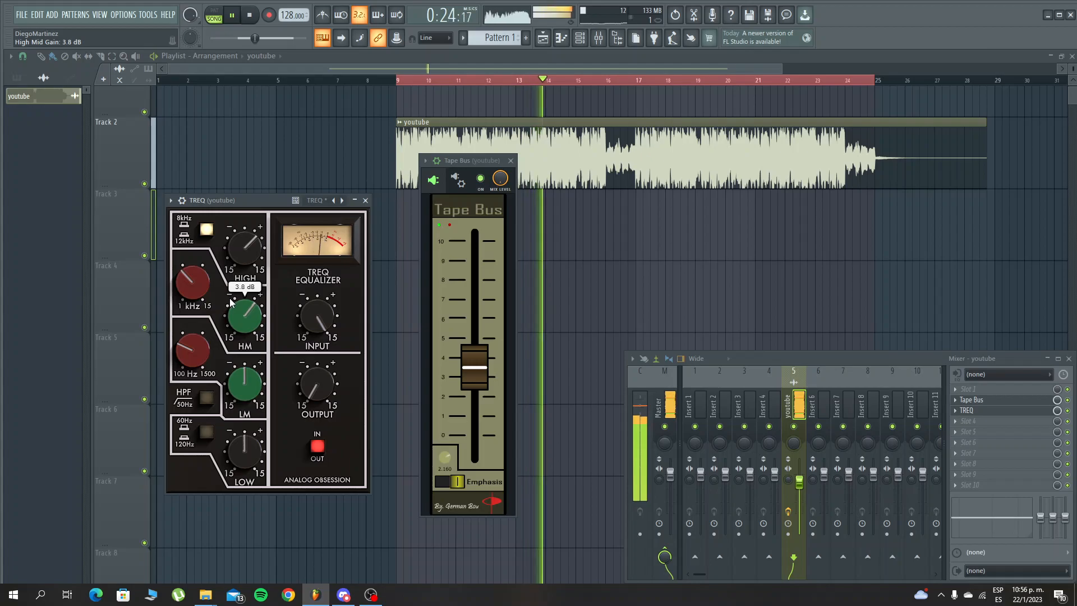
left_click_drag(241, 246, 241, 254)
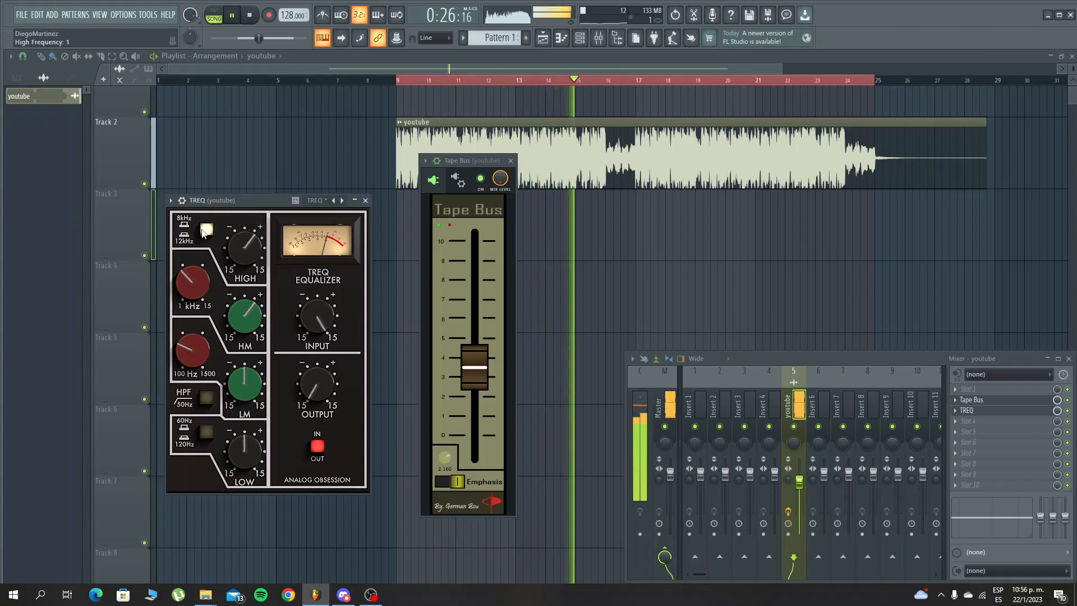
key("space")
Replay the mix with Tape Bus bypassed, reduce TREQ's High slightly and HM to 2.3 dB, and switch Tape Bus back on
key("space")
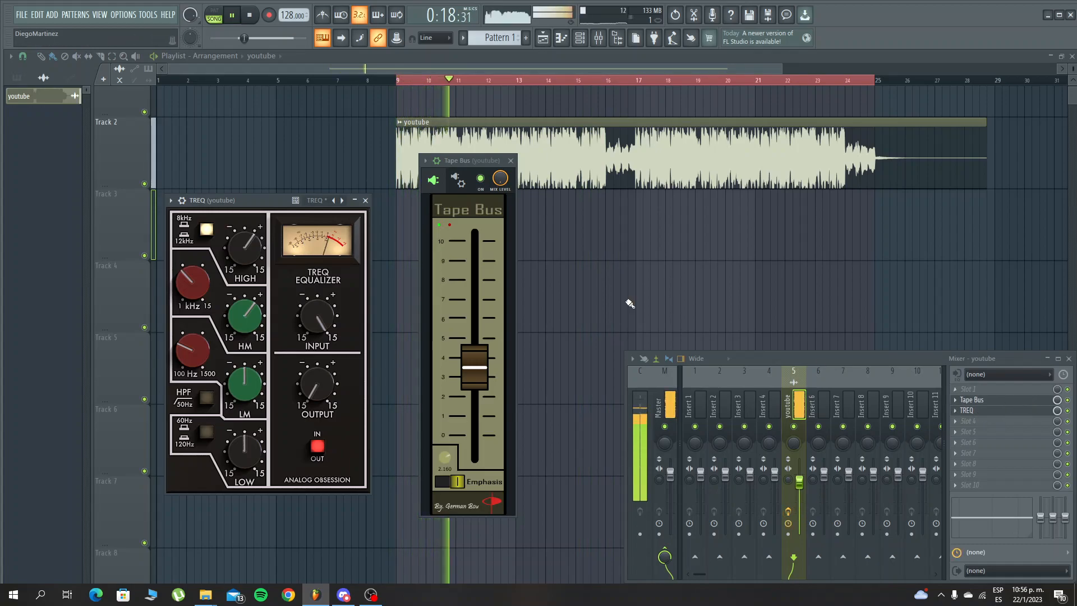
left_click(182, 200)
left_click(480, 178)
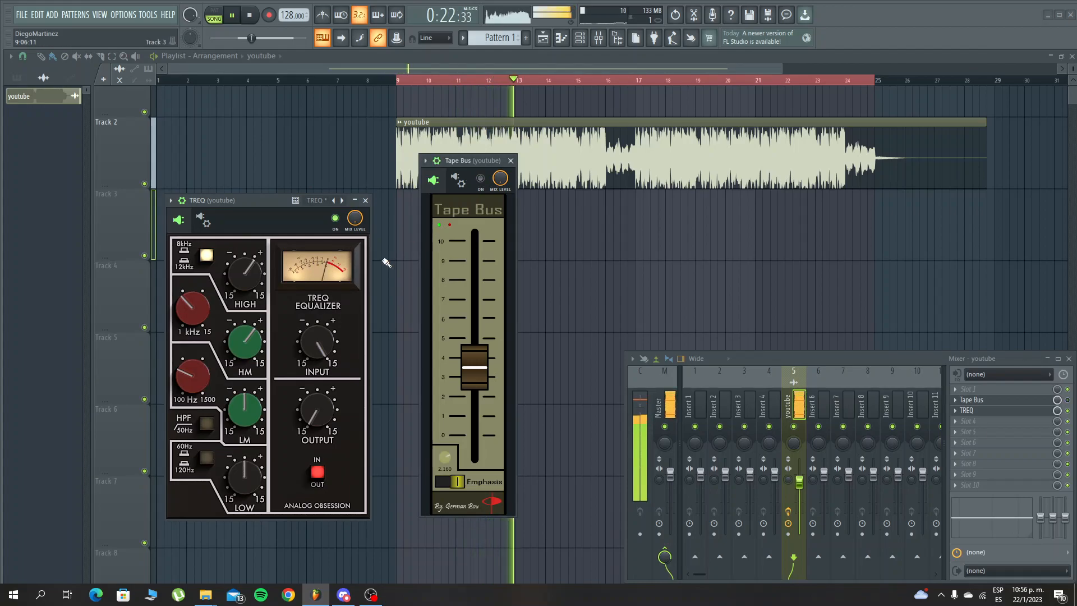
left_click_drag(231, 265, 237, 271)
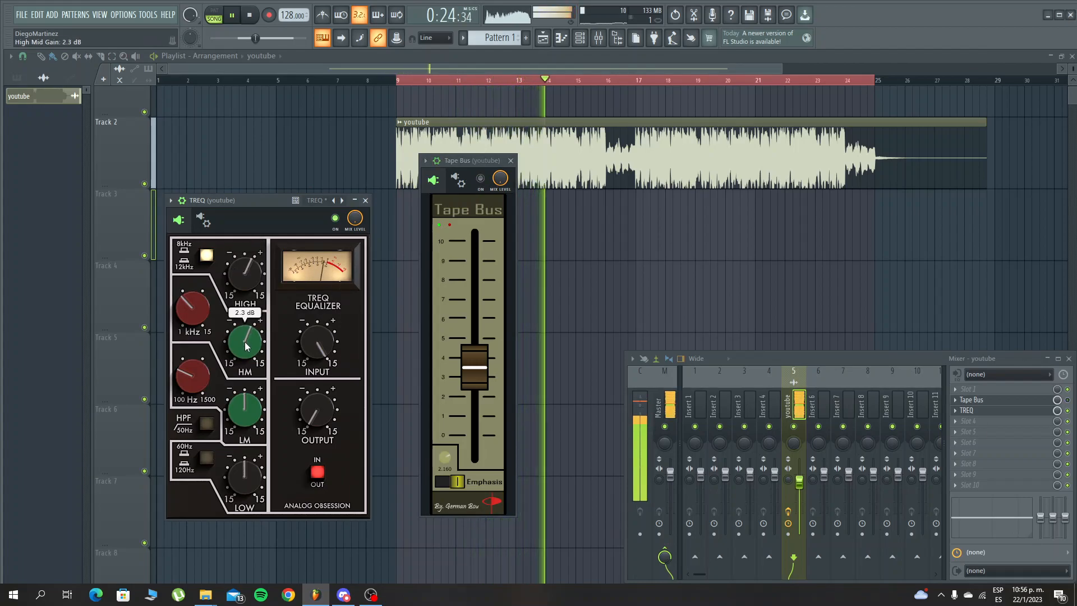
left_click(480, 178)
key("space")
Replay the mix, raise the Tape Bus fader to 9.9 dB, ease it back to about 5 on its scale, and bypass it for comparison
key("space")
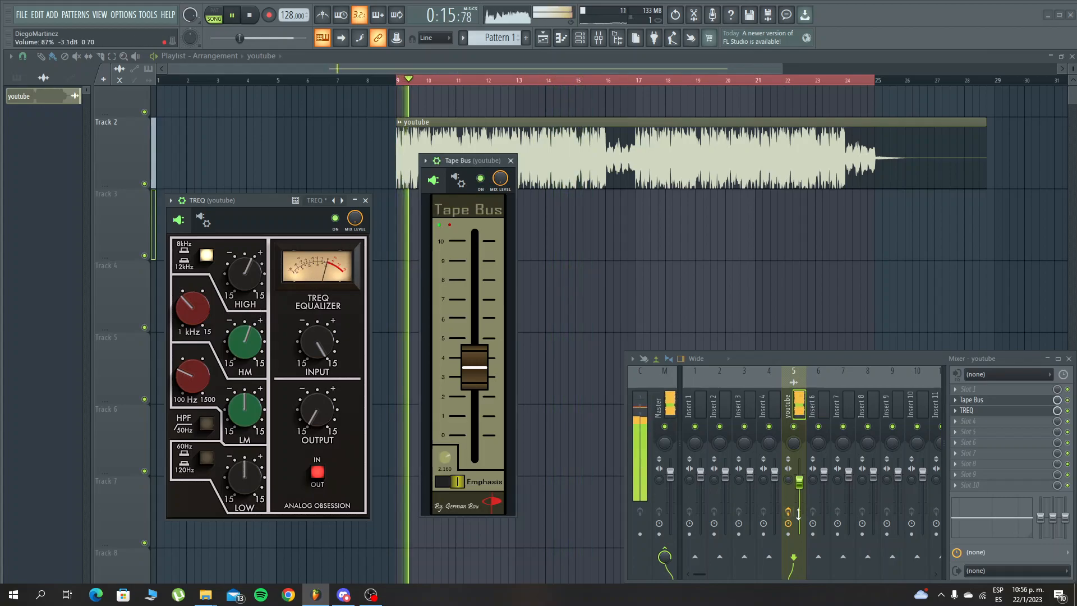
left_click_drag(805, 480, 806, 492)
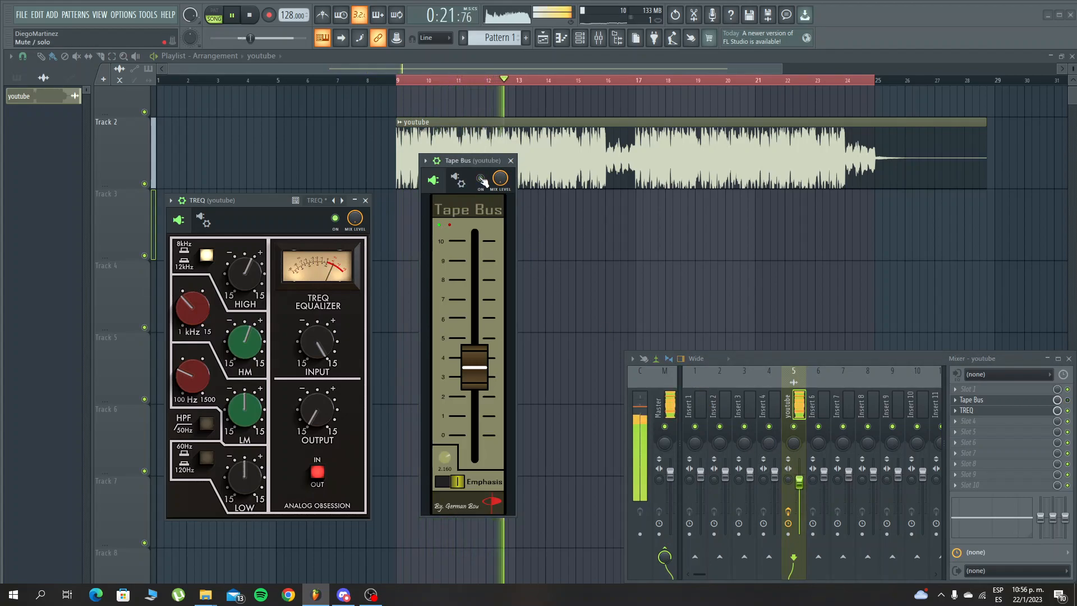
left_click_drag(480, 369, 486, 344)
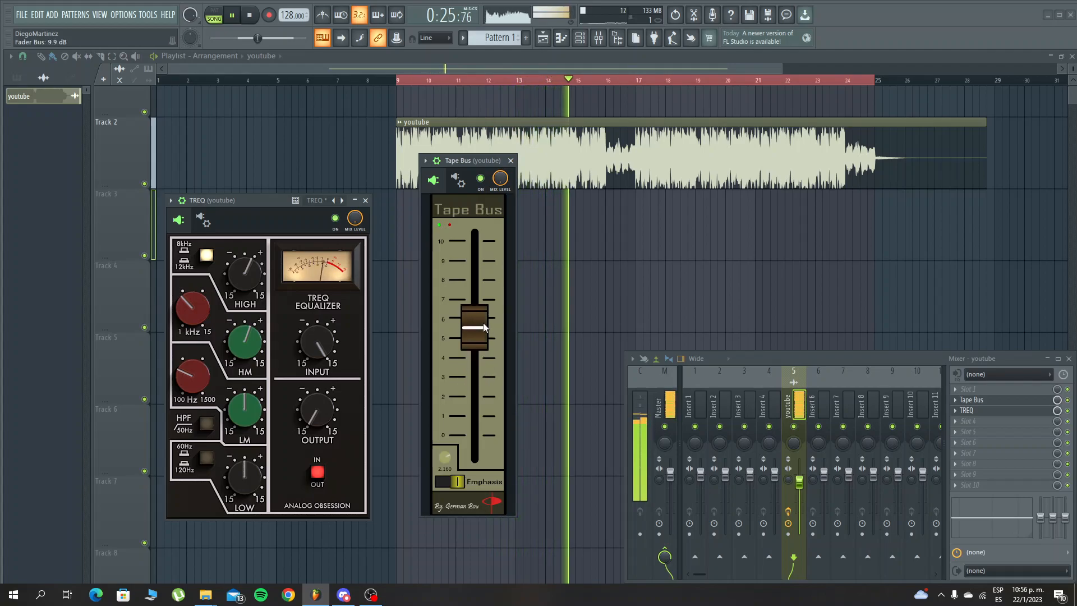
left_click(482, 180)
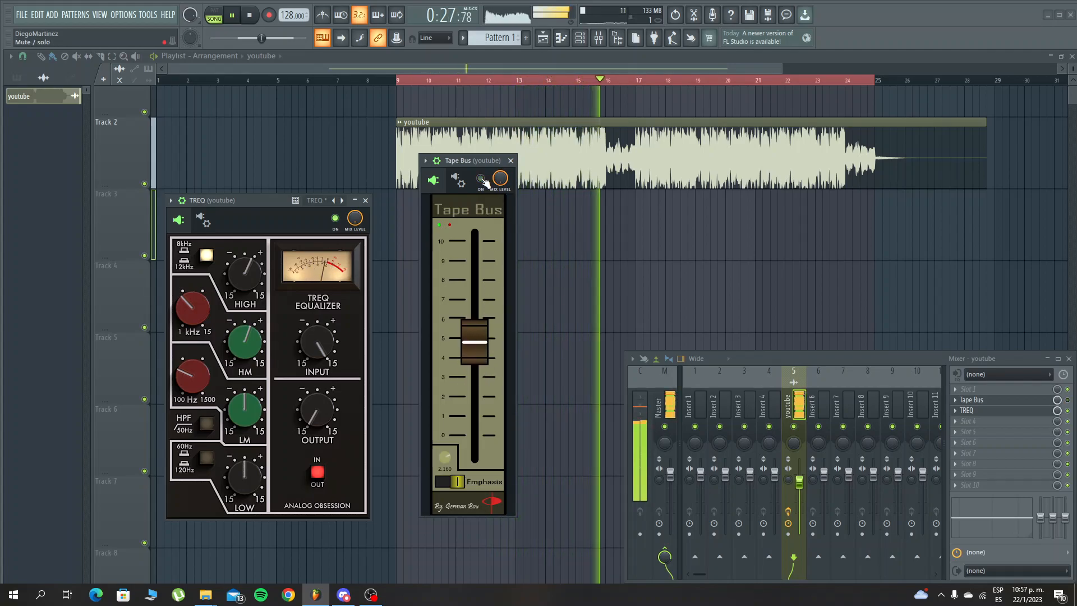
Switch Tape Bus on, set its small knob above Emphasis to 3.0 with the fader at about 3.5, and compare against bypass during playback
left_click(482, 179)
left_click_drag(443, 451, 469, 370)
left_click(482, 180)
left_click(484, 179)
left_click(481, 178)
left_click(482, 179)
left_click(252, 15)
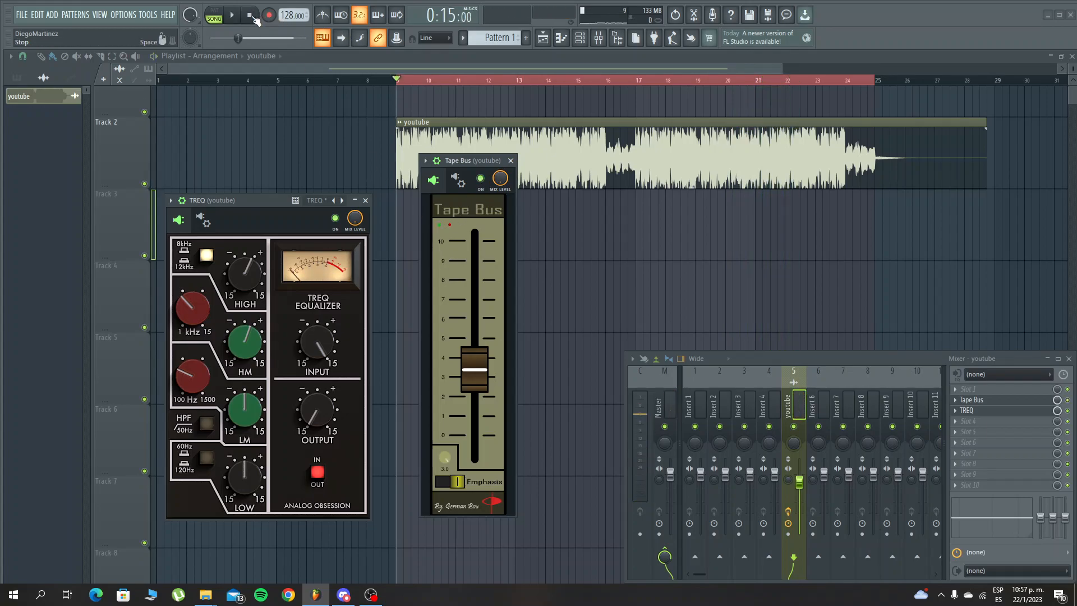
left_click(233, 15)
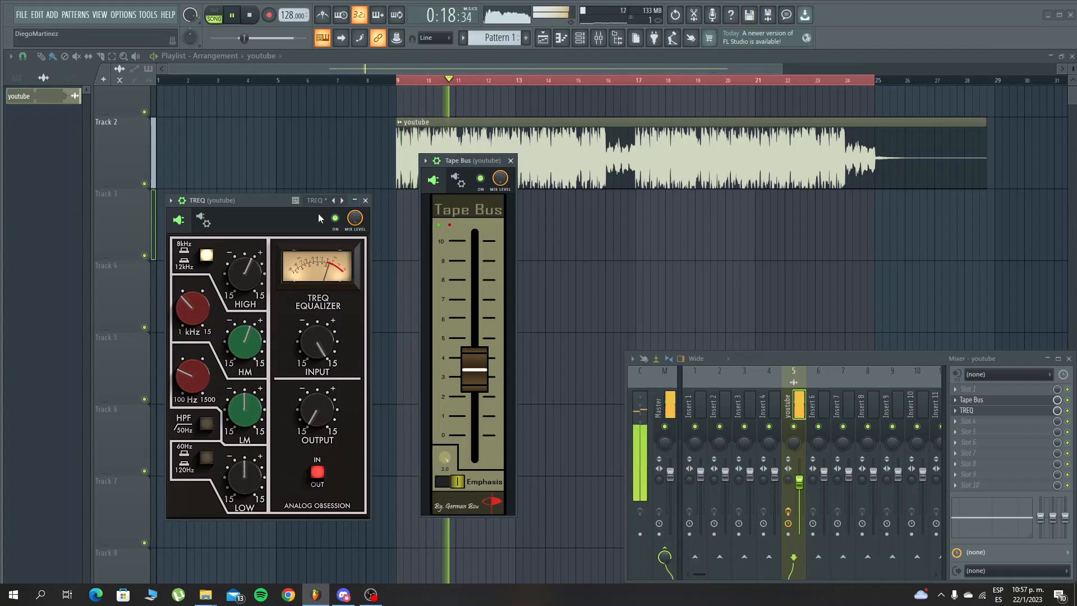
left_click(251, 17)
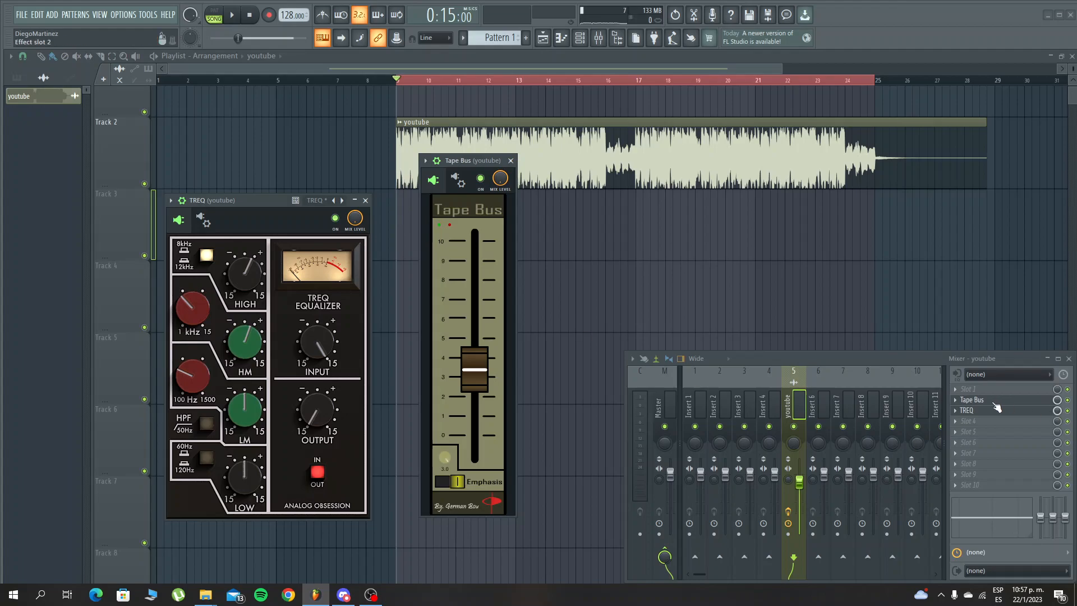
Shift Tape Bus and TREQ down one slot, load kHs Gain ahead of them in slot 2, and set its gain to -5 dB
scroll(976, 410, "down", 1)
scroll(977, 400, "down", 1)
right_click(976, 408)
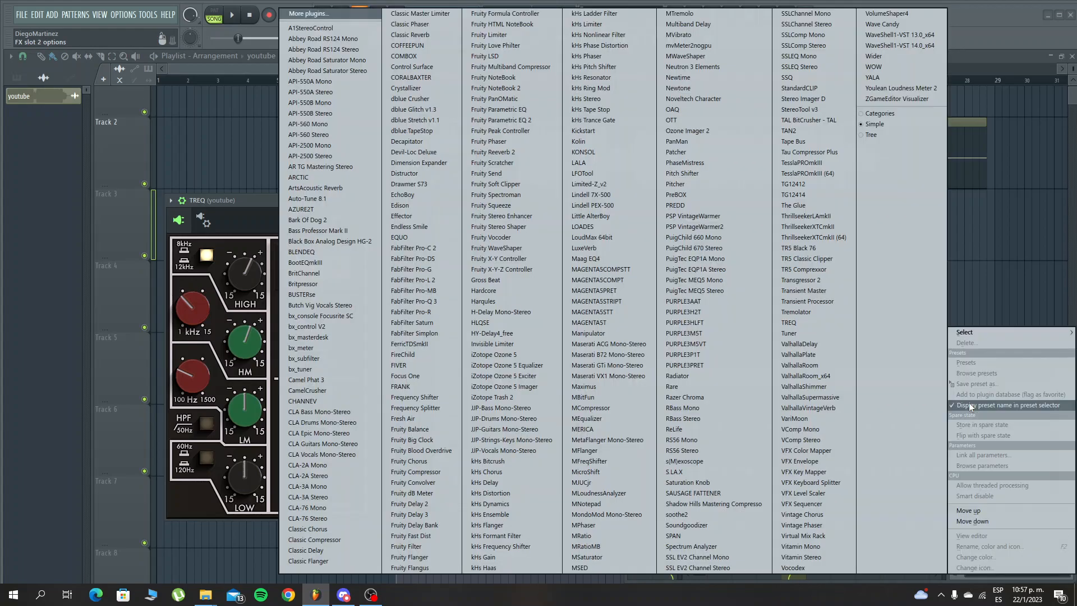
mouse_move(962, 337)
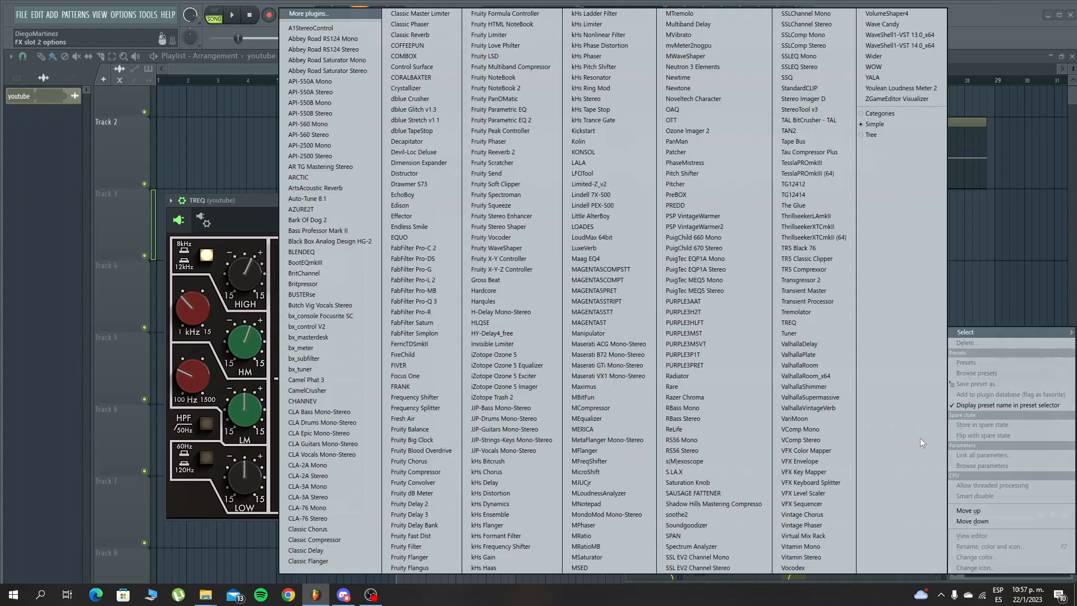
left_click(529, 560)
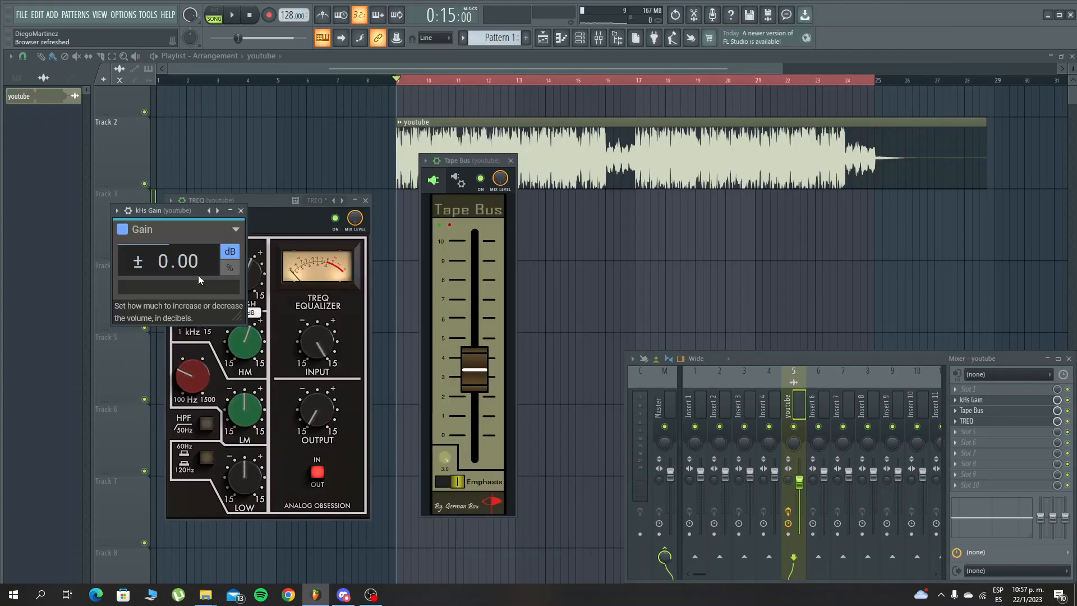
double_click(196, 270)
type("-5")
key("Return")
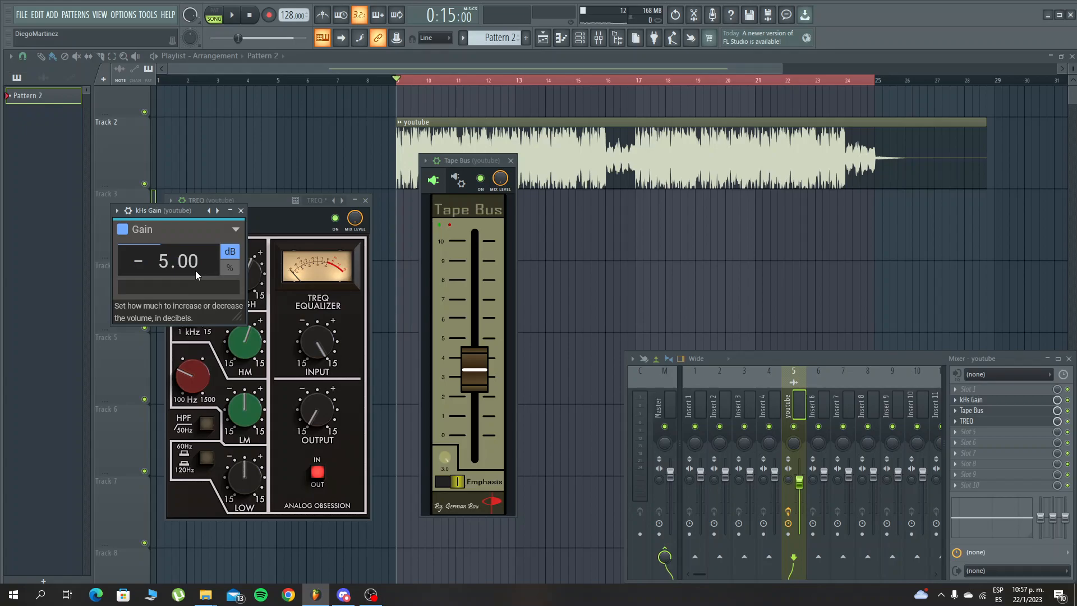
Load a second kHs Gain in slot 9 of the youtube track and set its gain to +5 dB
left_click(1014, 482)
left_click(510, 556)
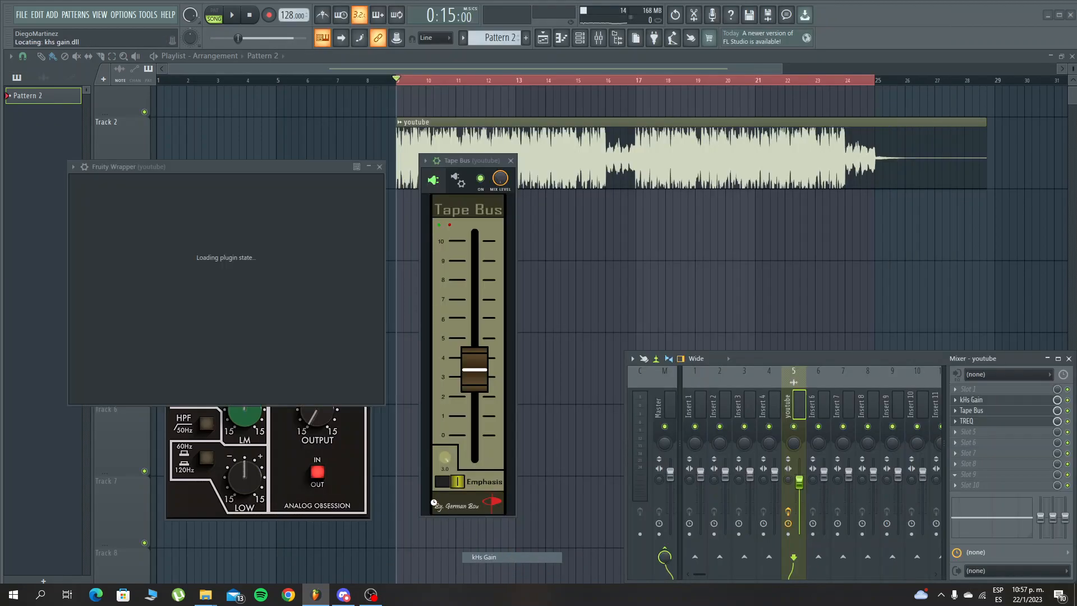
double_click(120, 228)
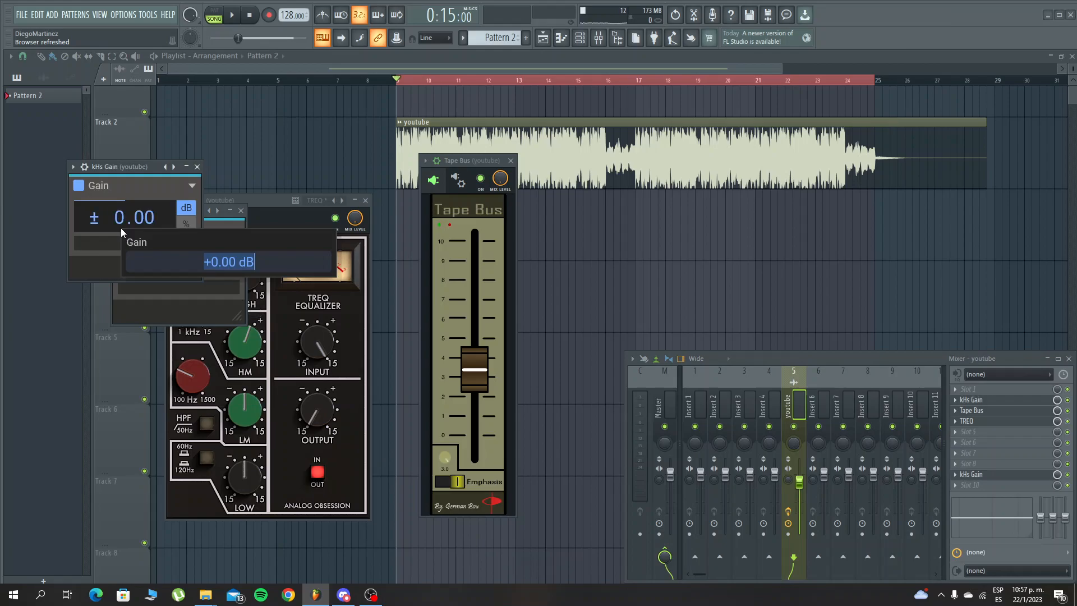
type("5")
key("Return")
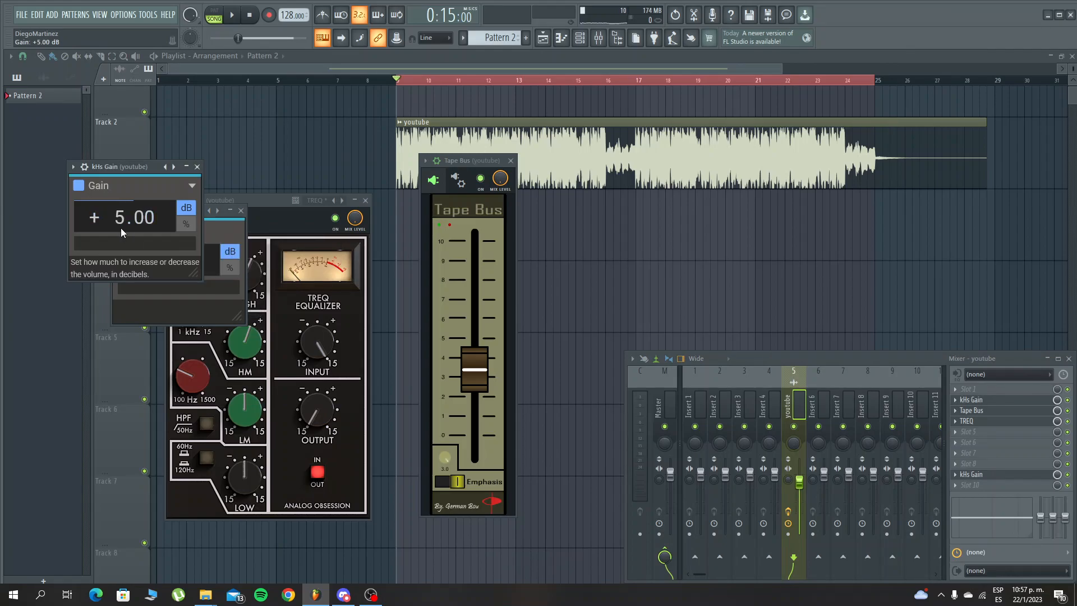
Load MJUCjr in slot 5 with TREQ bypassed, start playback, and move the compressor window down off the gain window
left_click(975, 438)
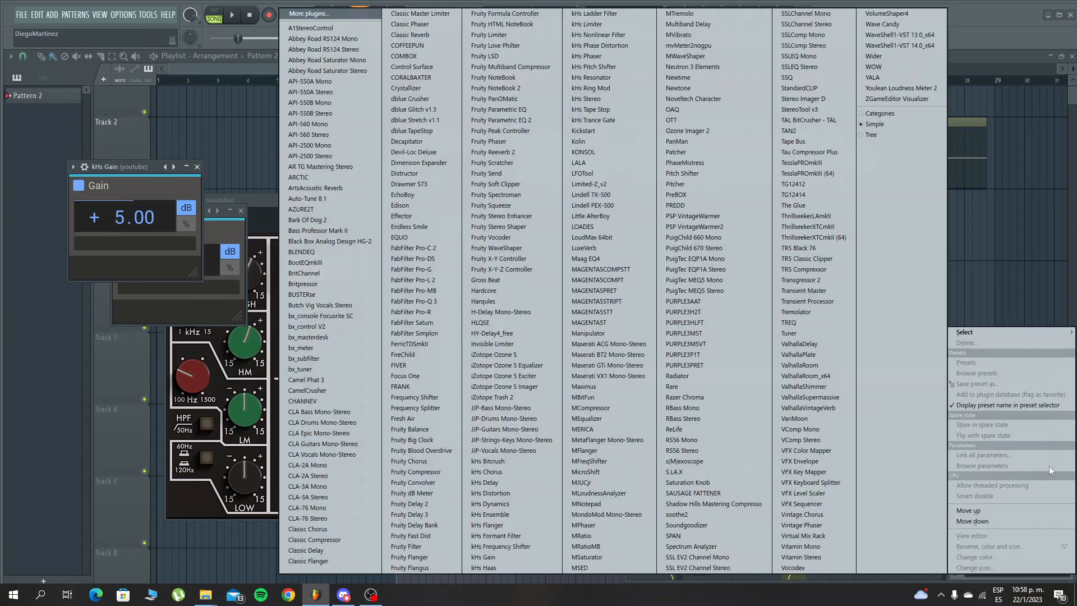
mouse_move(964, 328)
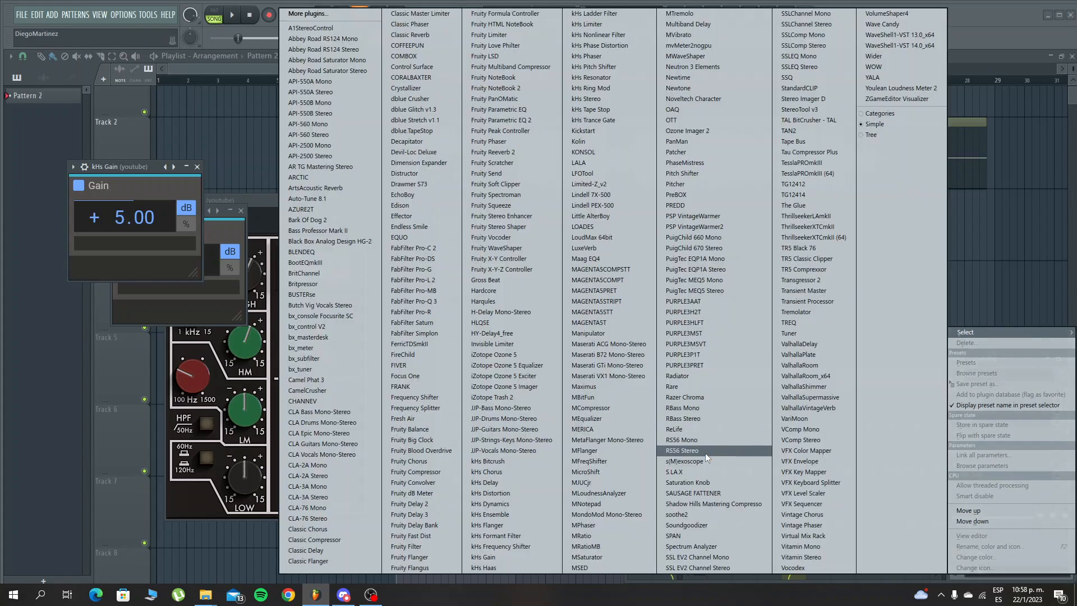
left_click(622, 483)
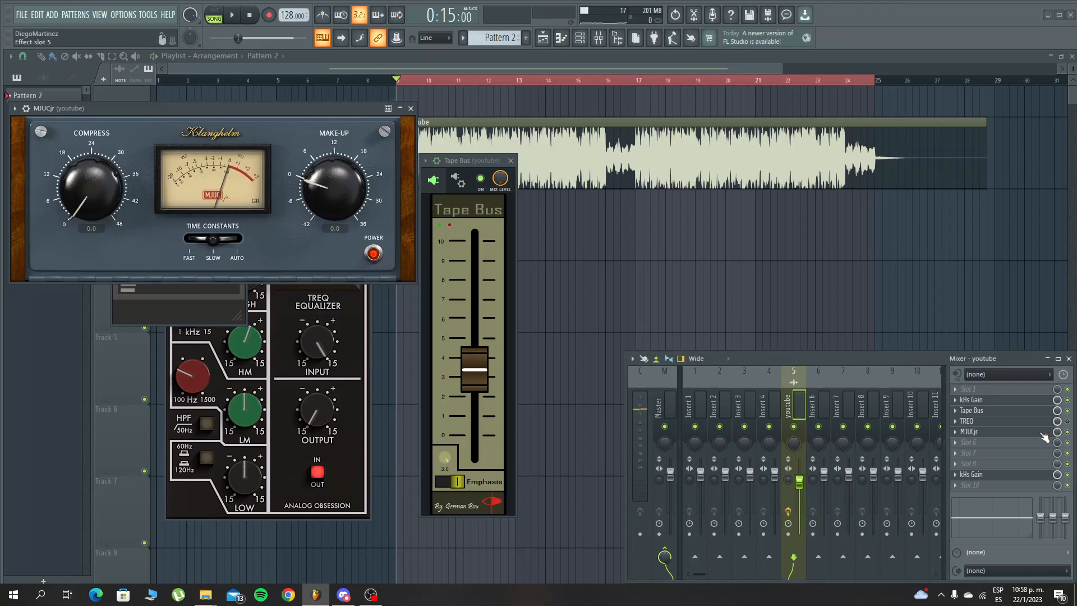
key("space")
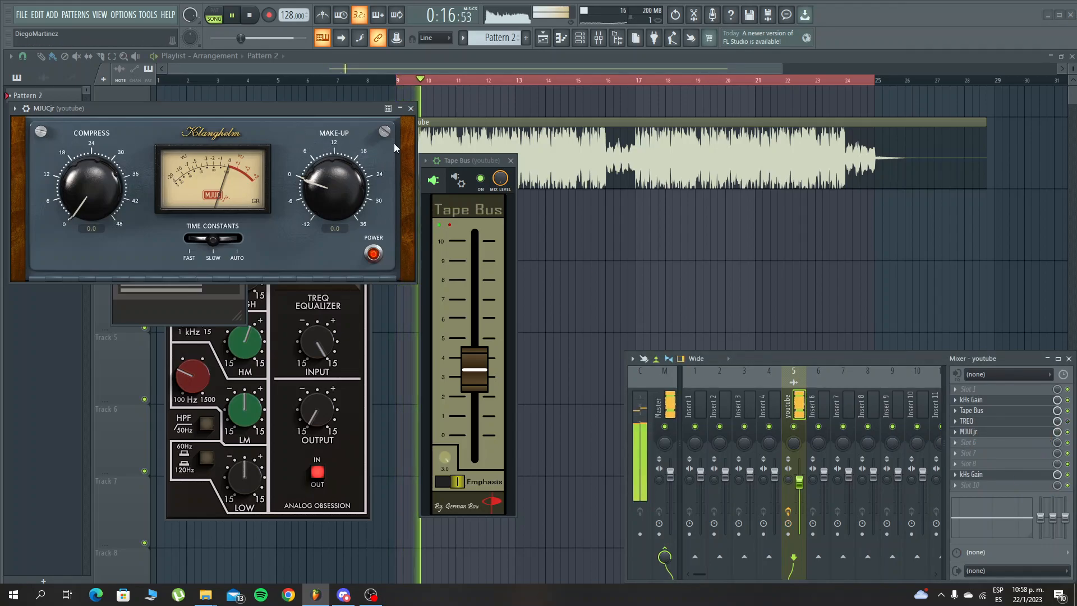
key("space")
key("space")
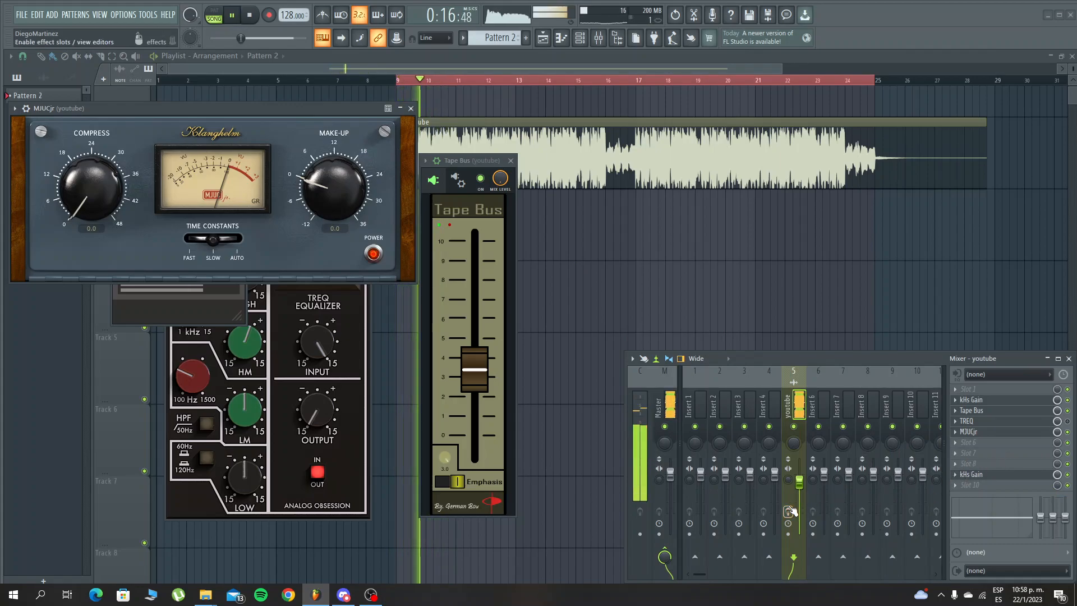
left_click_drag(280, 109, 277, 258)
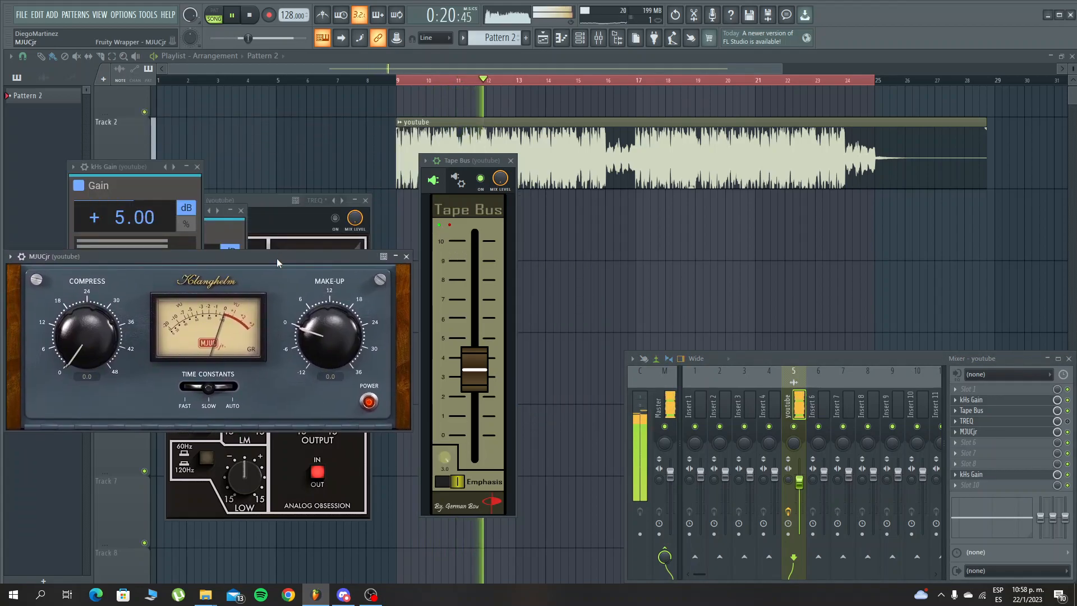
Set MJUCjr's Compress to 17.9, its time constants to Fast, and its Make-Up to 8.0
left_click_drag(102, 338, 94, 290)
left_click(173, 385)
left_click_drag(126, 365, 86, 282)
left_click_drag(329, 335, 329, 314)
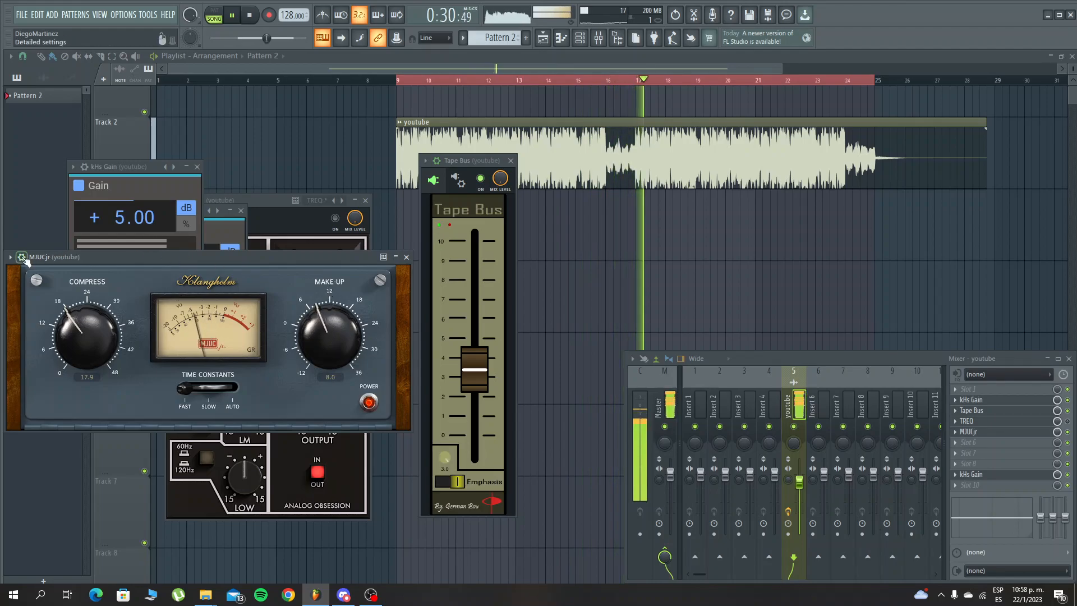
Show MJUCjr's detailed settings, compare it against bypass during playback, and raise its Make-Up to 9.6
left_click(23, 257)
left_click(376, 274)
left_click_drag(340, 351, 339, 348)
left_click(377, 275)
left_click(376, 275)
left_click_drag(345, 375, 345, 371)
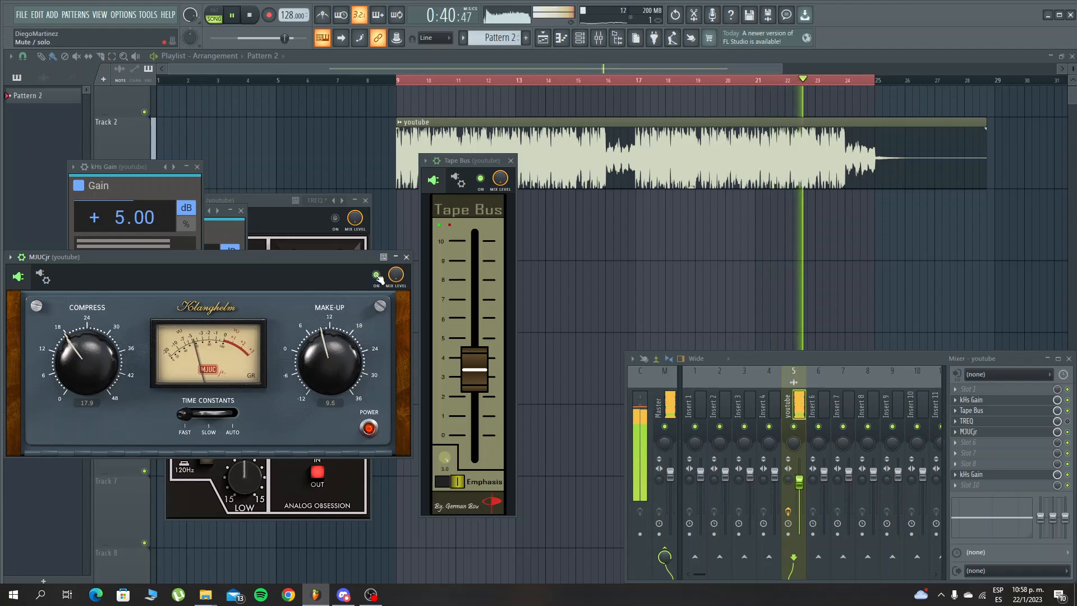
left_click(249, 16)
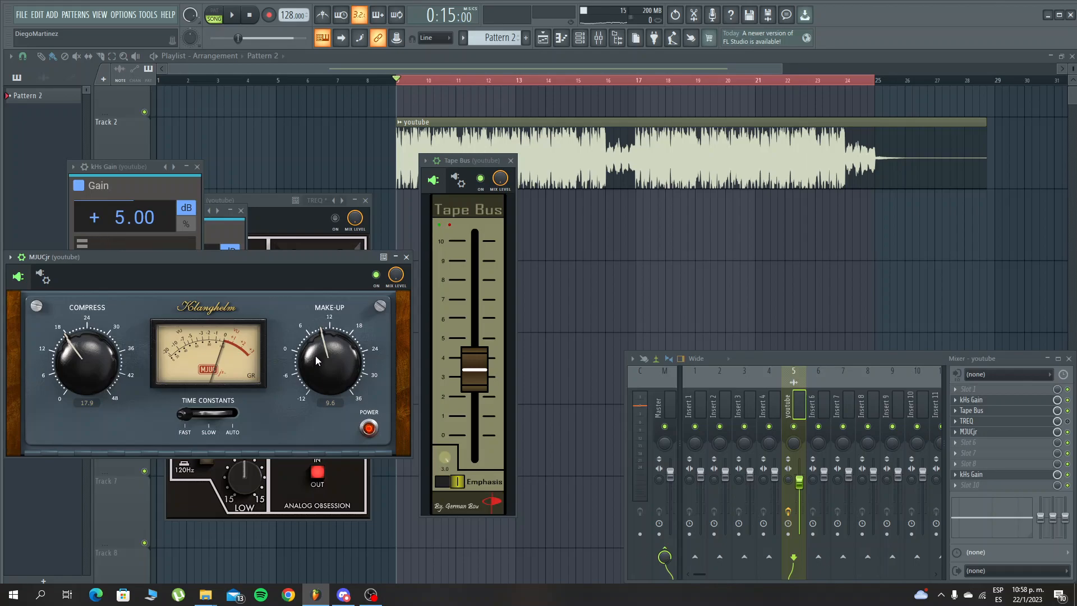
Replay the mix with TREQ switched back on, stop playback, and close the MJUCjr, TREQ and kHs Gain windows
left_click(236, 15)
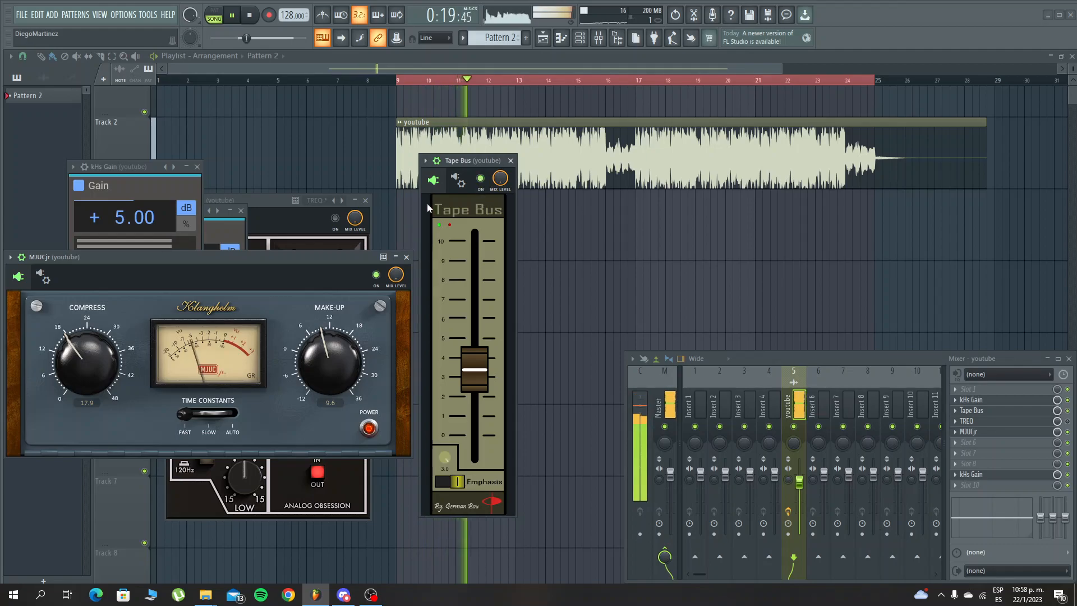
left_click(336, 220)
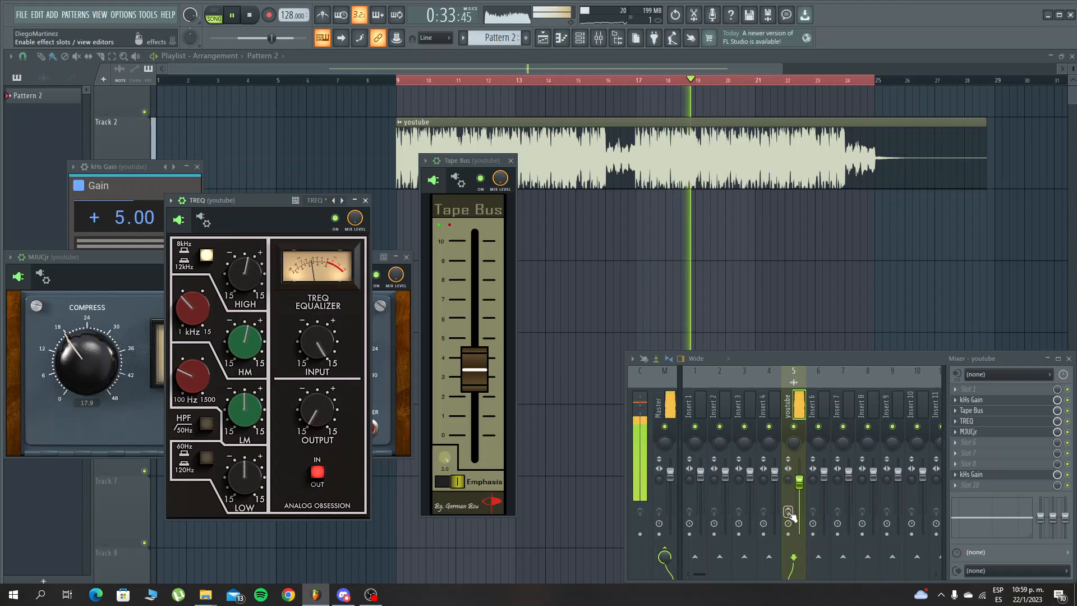
key("space")
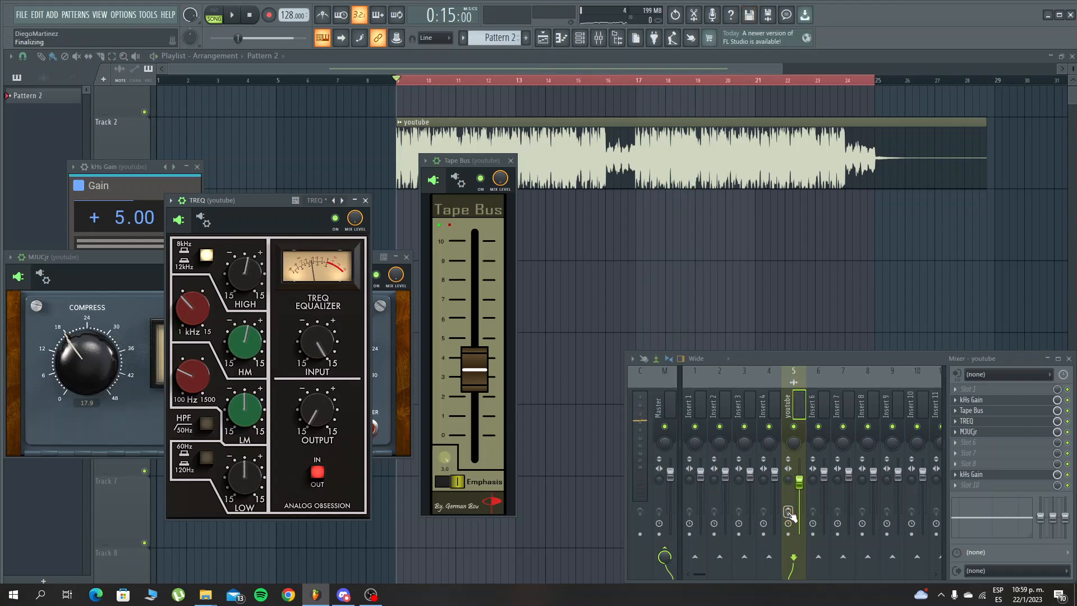
left_click(141, 255)
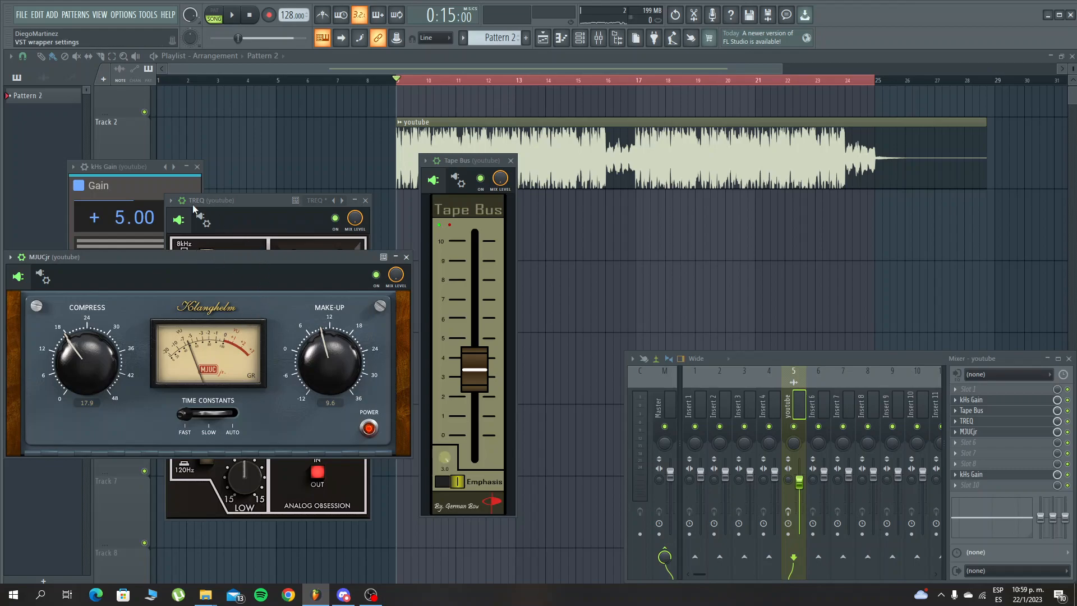
left_click(129, 161)
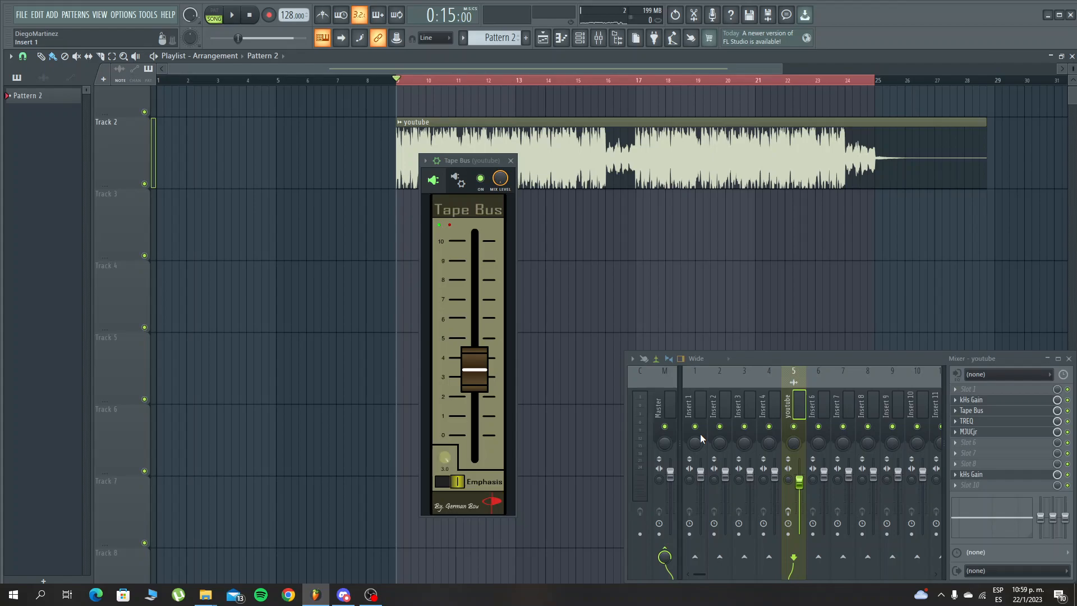
Play the mix with the effects bypassed for comparison and lower the youtube mixer fader slightly
key("space")
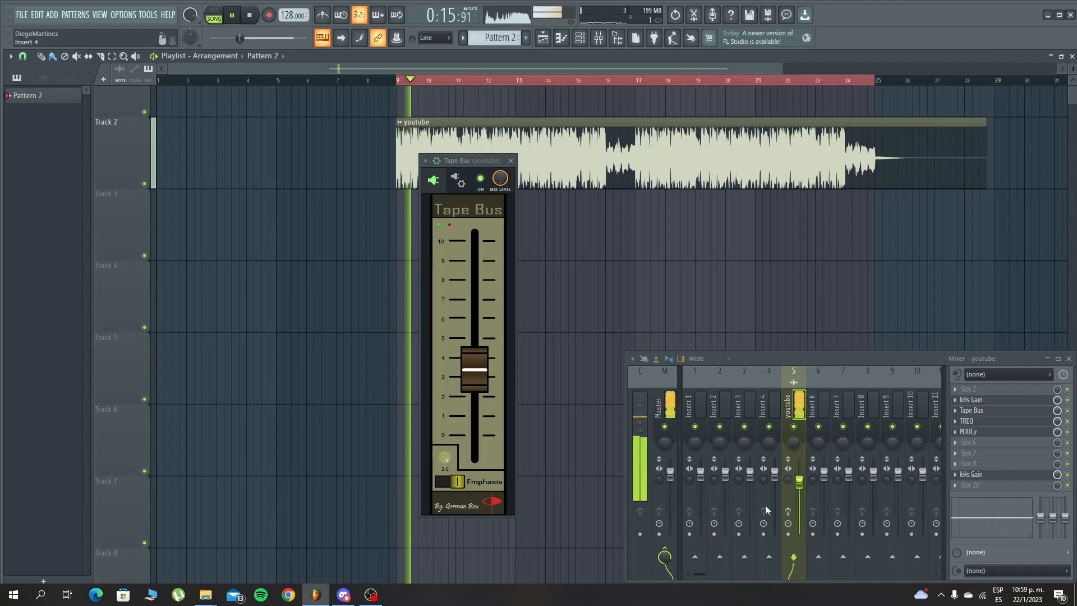
key("space")
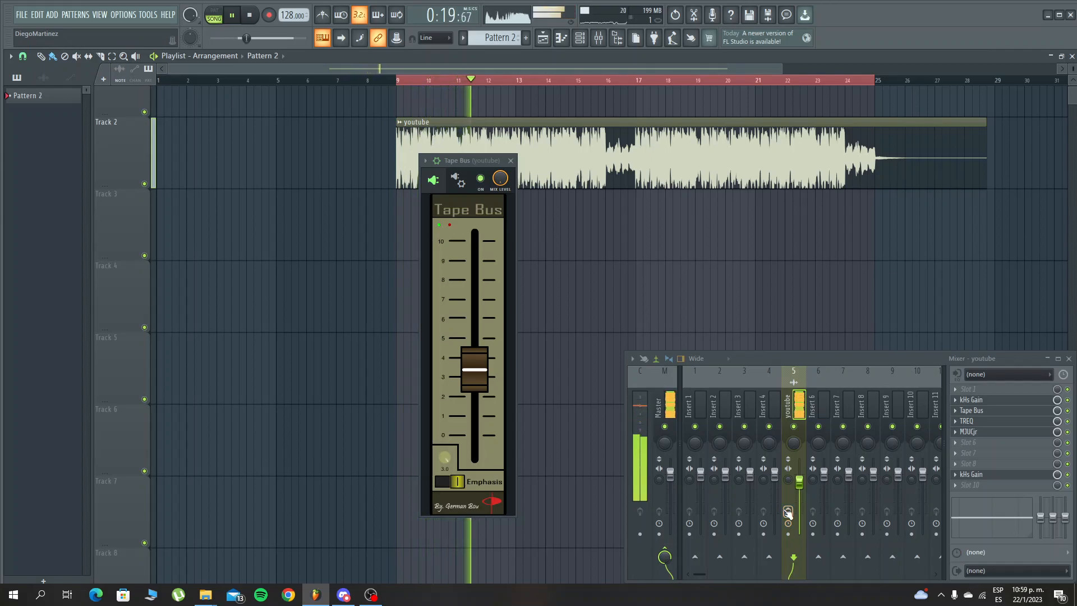
left_click_drag(799, 485, 799, 488)
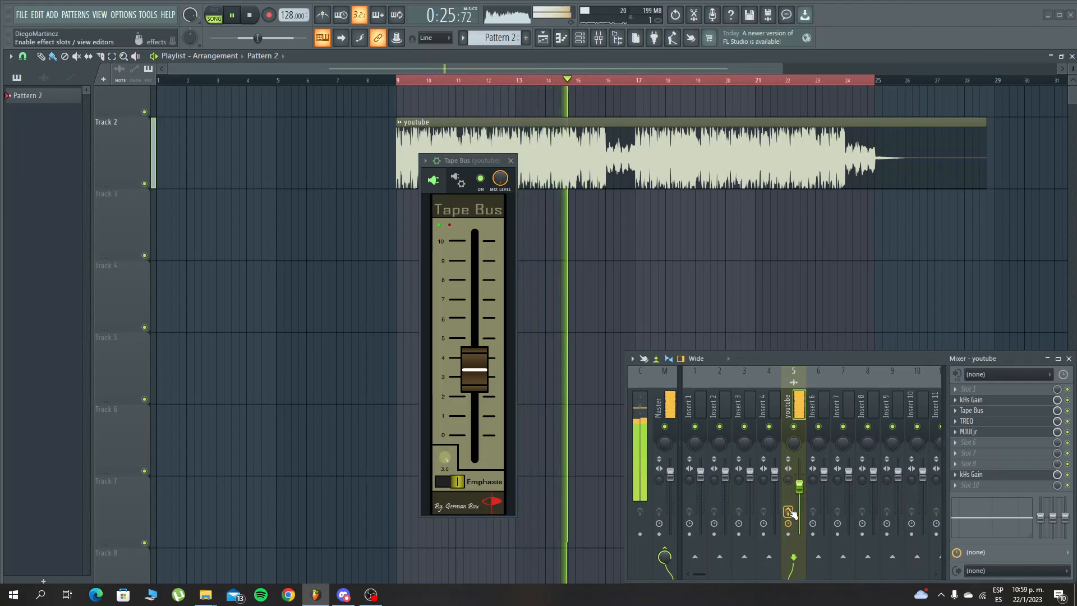
Toggle Tape Bus off and on from its mixer slot during playback to compare its effect within the chain
left_click(1067, 410)
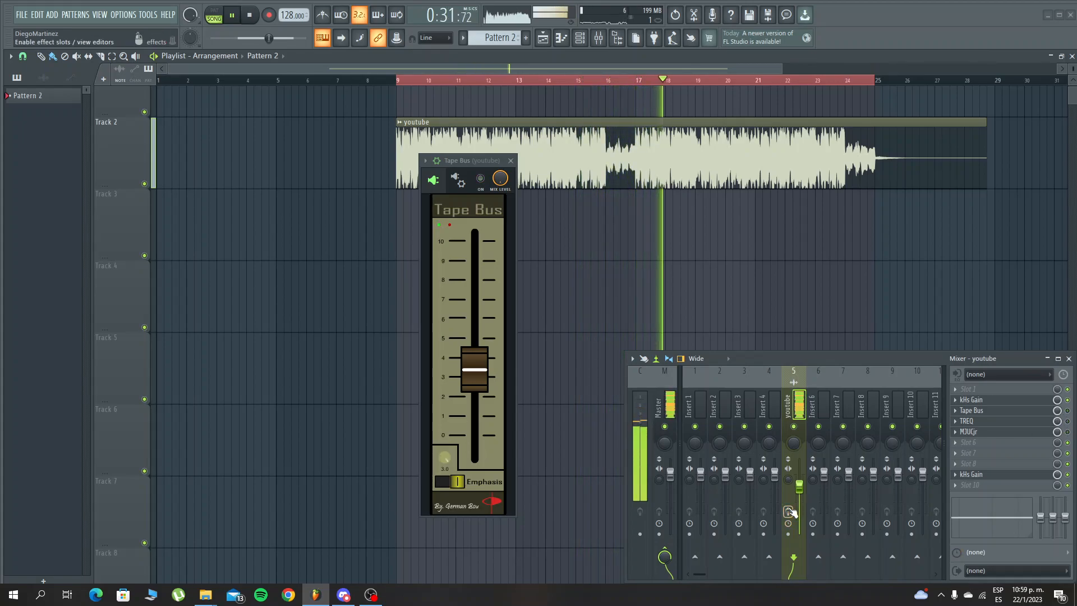
left_click(1067, 410)
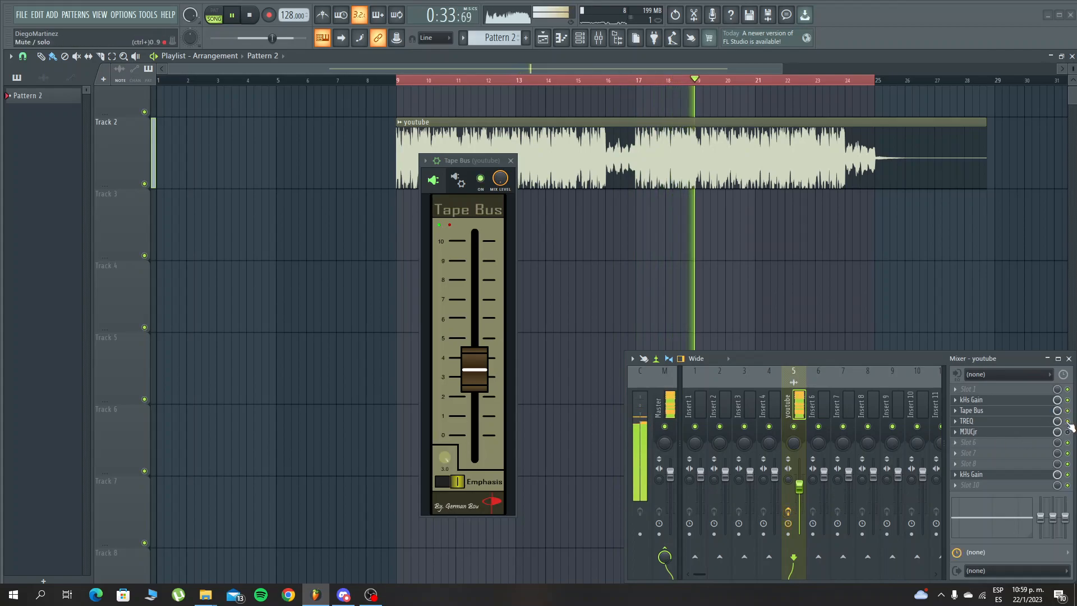
left_click(1067, 410)
left_click(1067, 410)
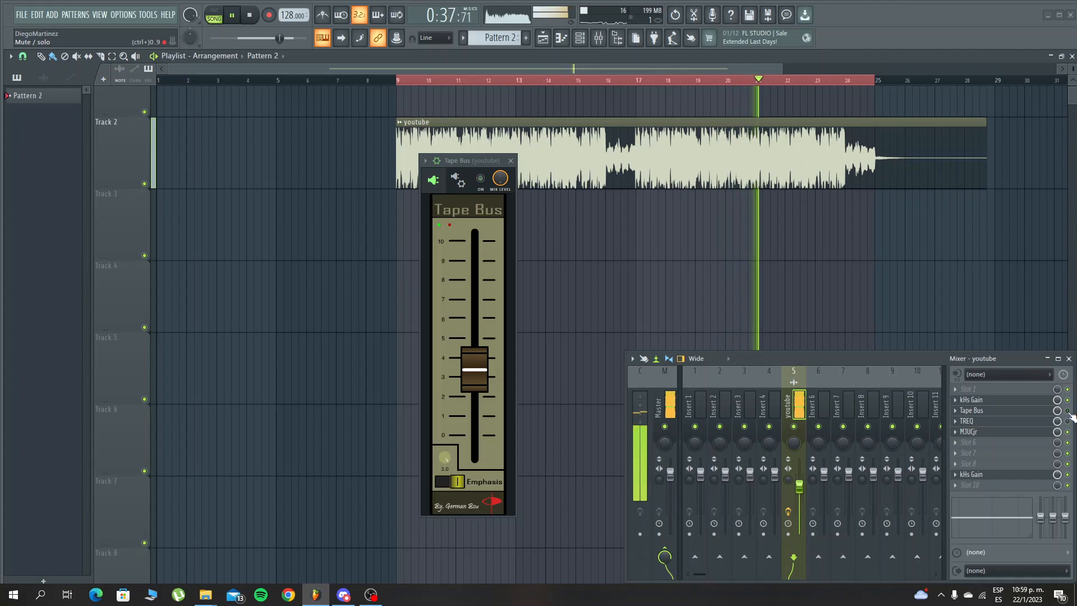
left_click(1052, 414)
left_click(1051, 414)
Raise the Tape Bus fader to about 6, lower the small knob above Emphasis to about 1.4, and restart playback
left_click_drag(468, 382, 459, 325)
left_click_drag(445, 456, 443, 541)
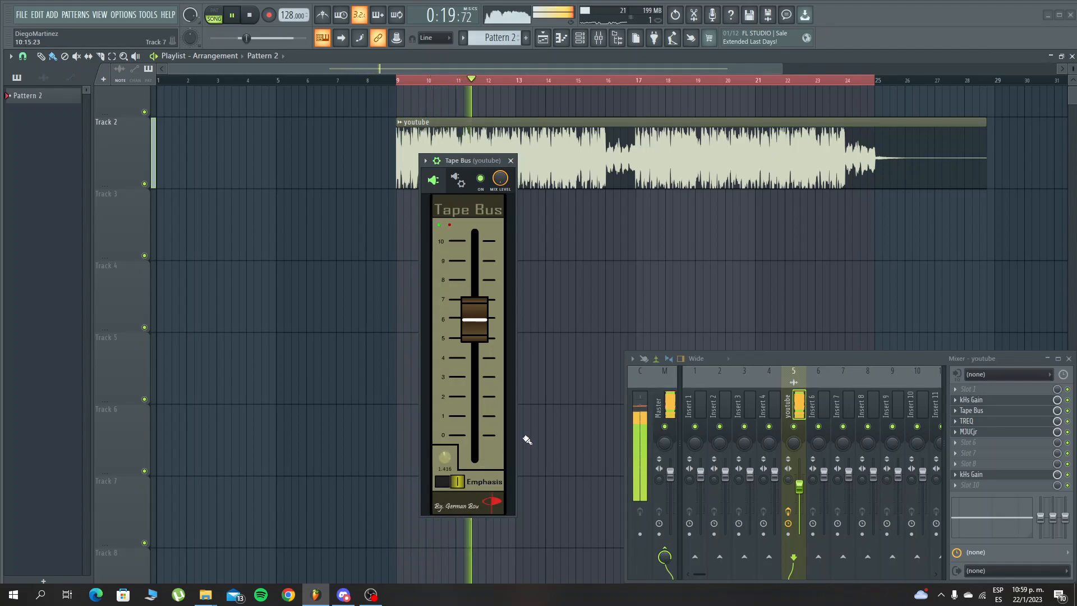
left_click(787, 512)
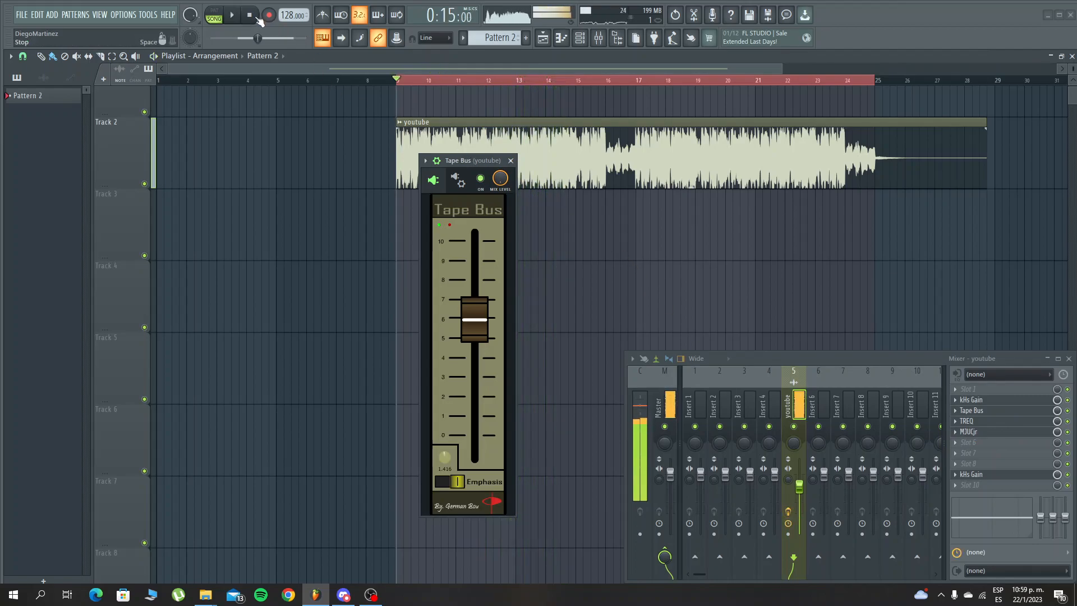
key("space")
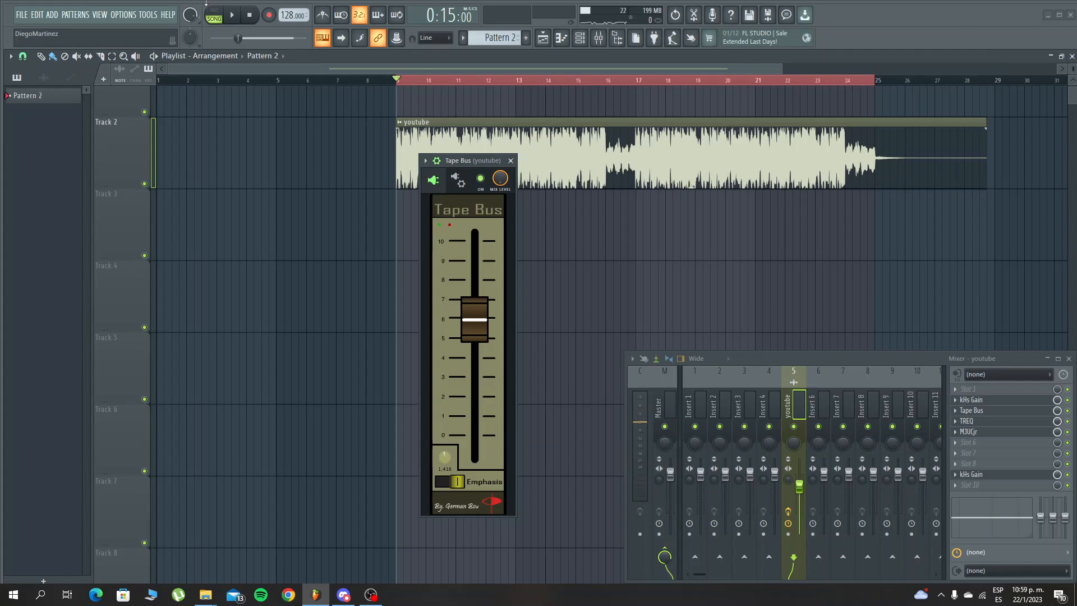
key("space")
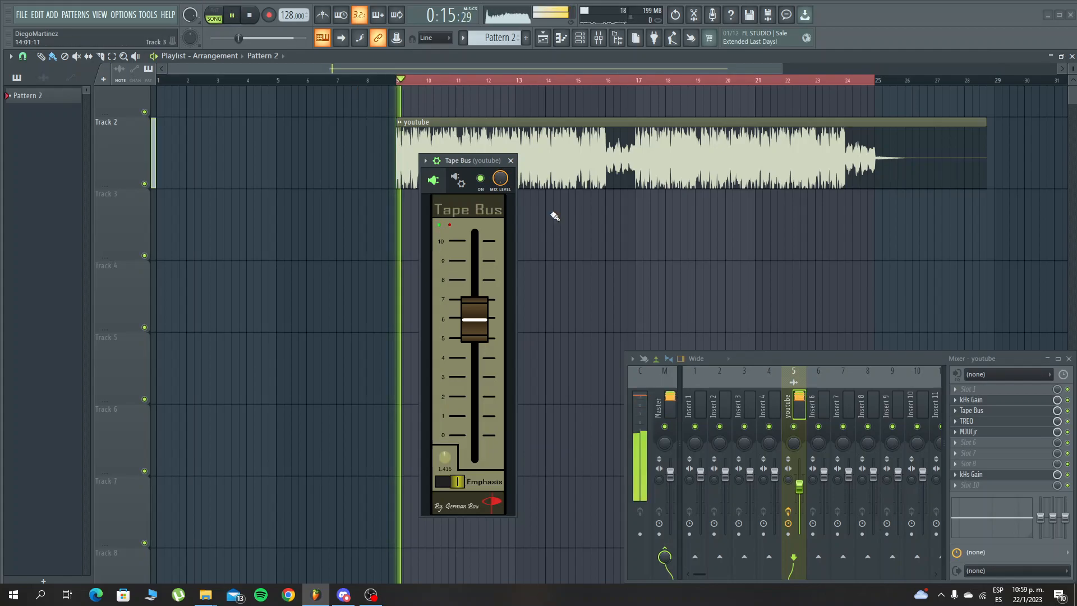
Compare Tape Bus against bypass during playback, leave it switched on, stop playback, and save the project
left_click(481, 180)
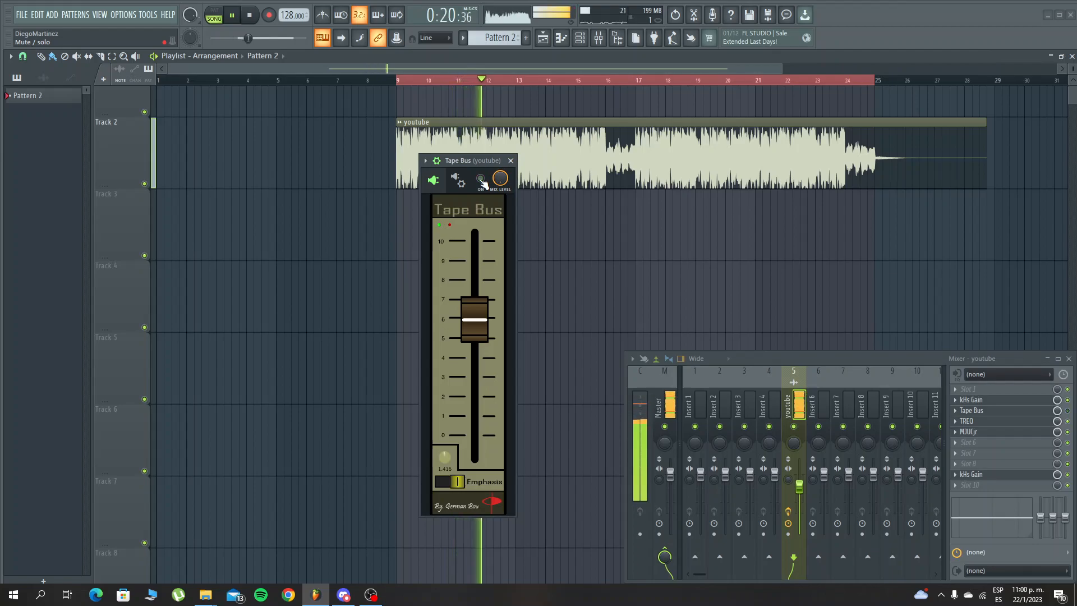
left_click(481, 179)
left_click(481, 179)
left_click(481, 179)
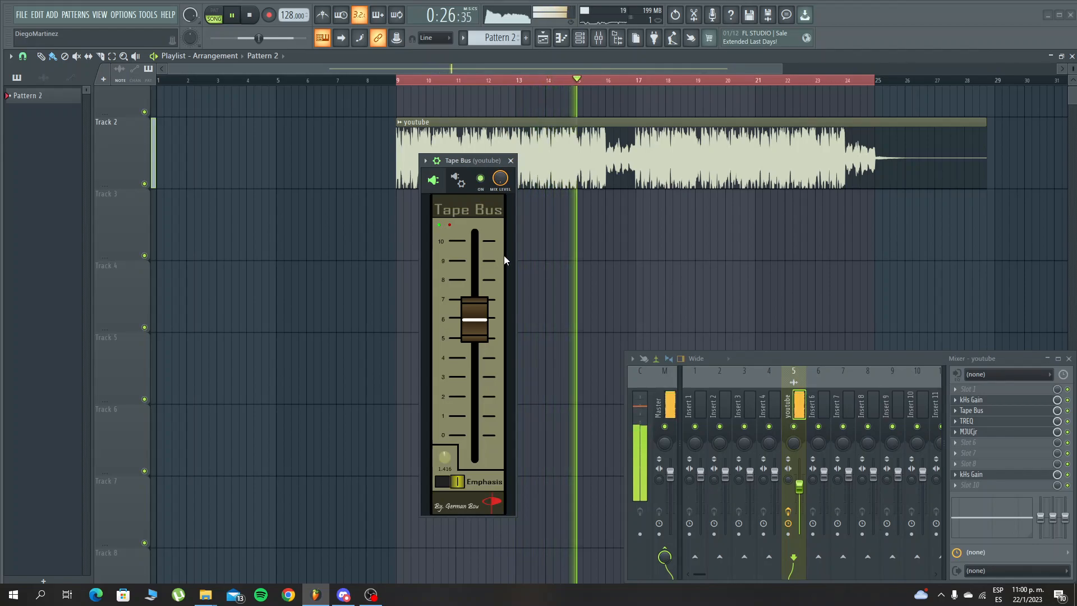
key("space")
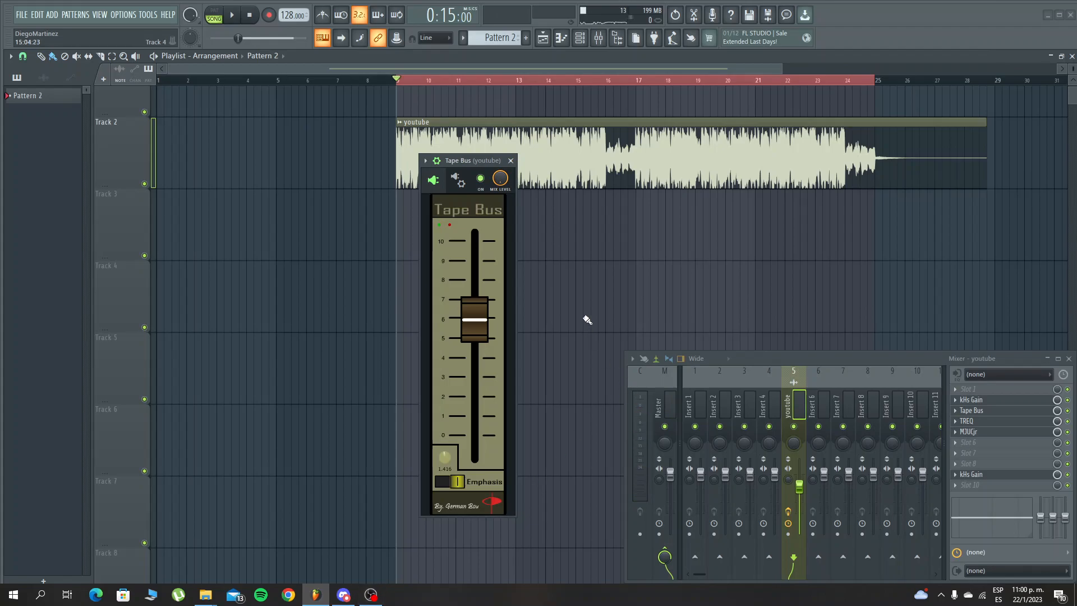
key("ctrl+s")
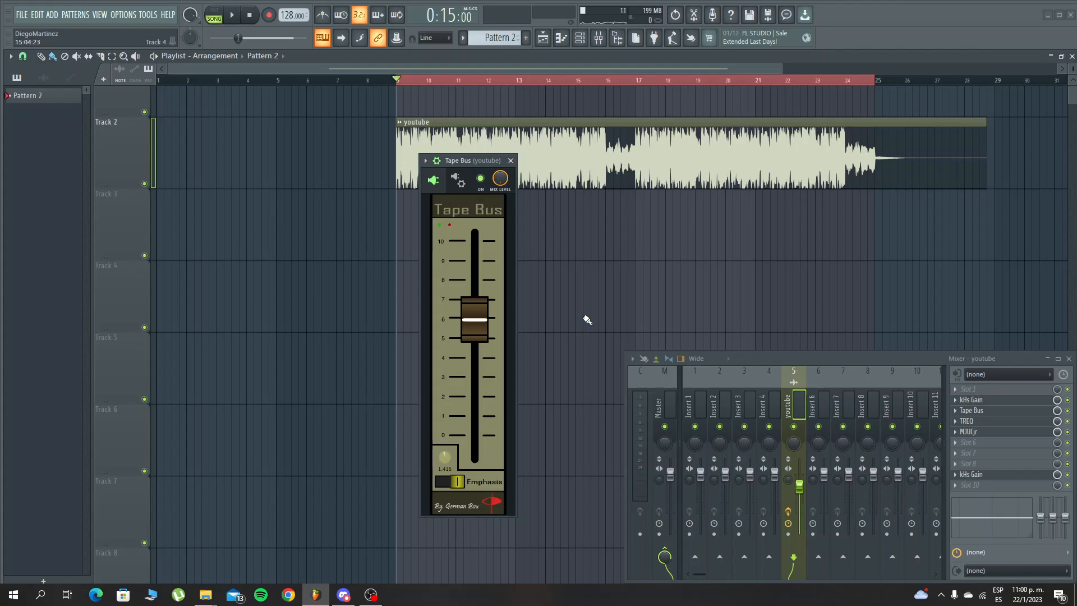